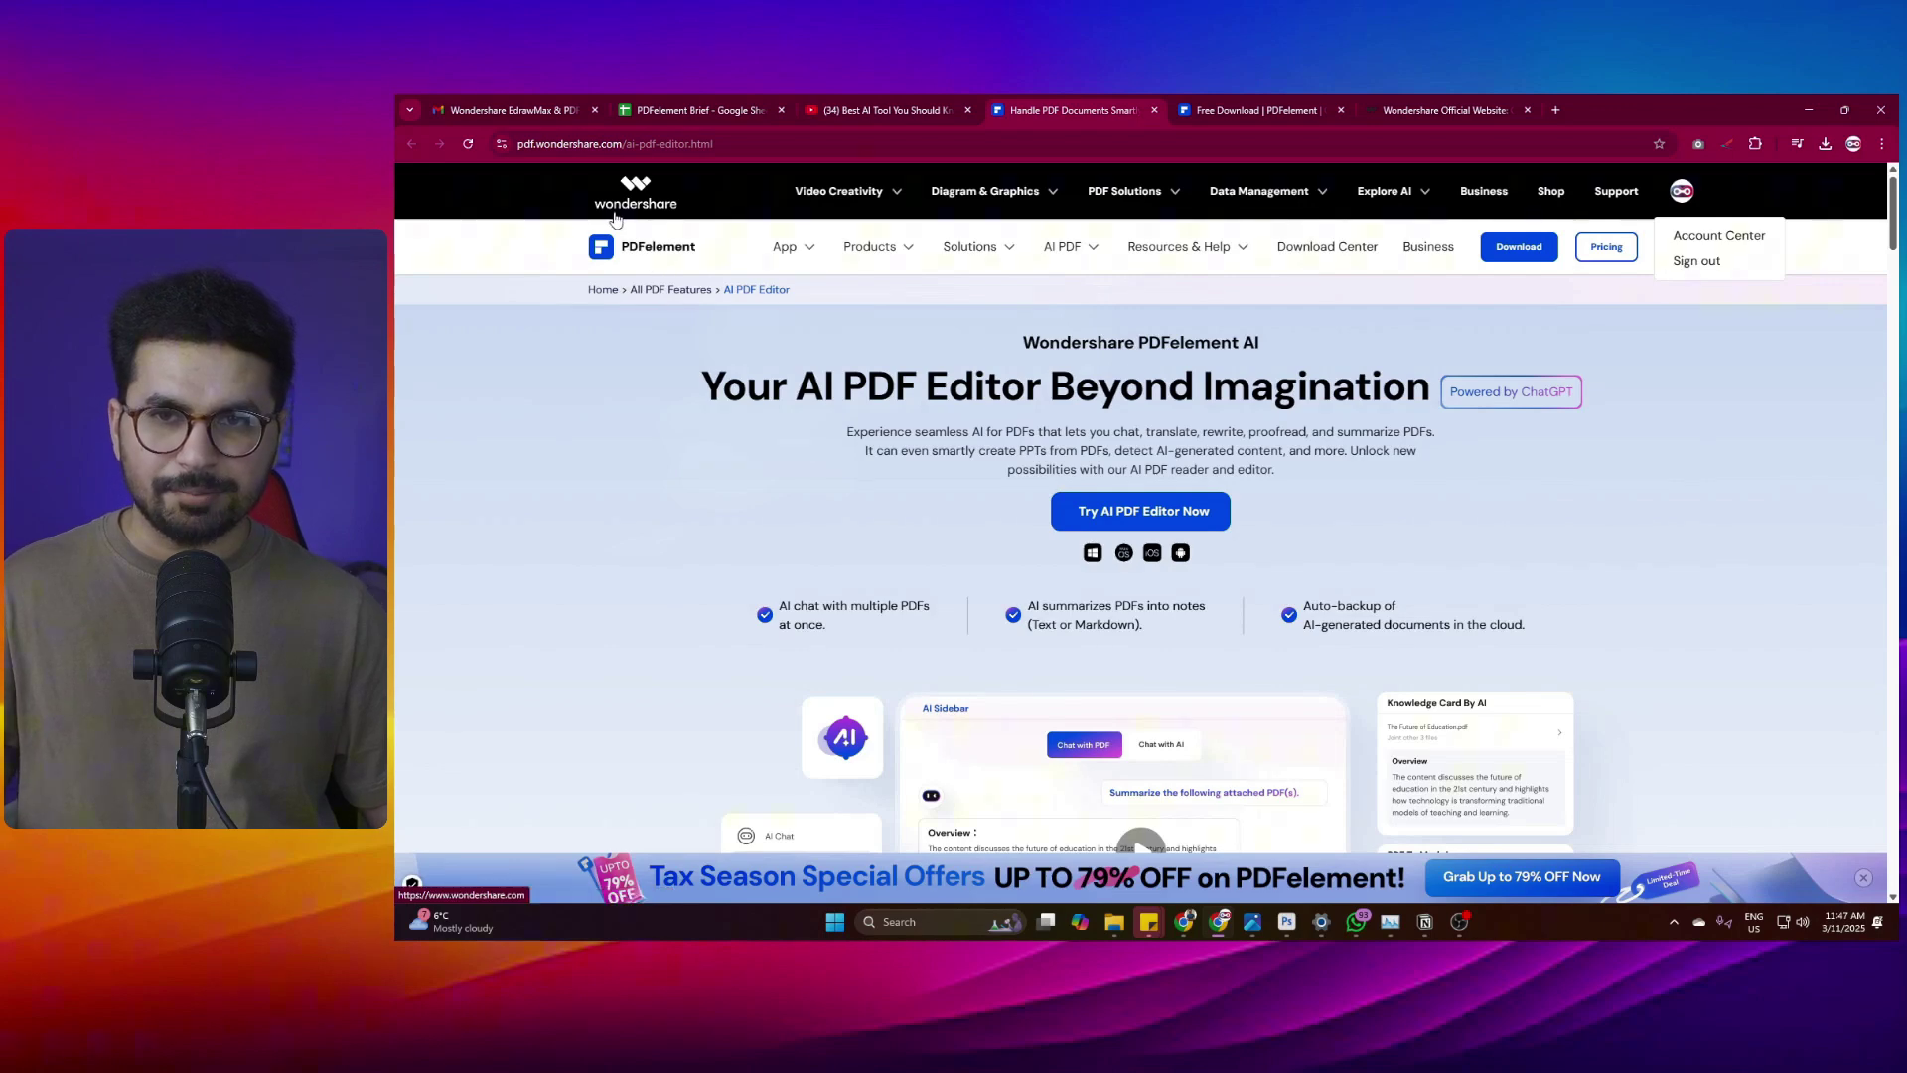
# - Highlight the headline, the Powered by ChatGPT badge and the 'All the PDF tools you need' heading
pyautogui.moveTo(797, 386); pyautogui.dragTo(1250, 374)
pyautogui.moveTo(1480, 393); pyautogui.dragTo(1585, 397)
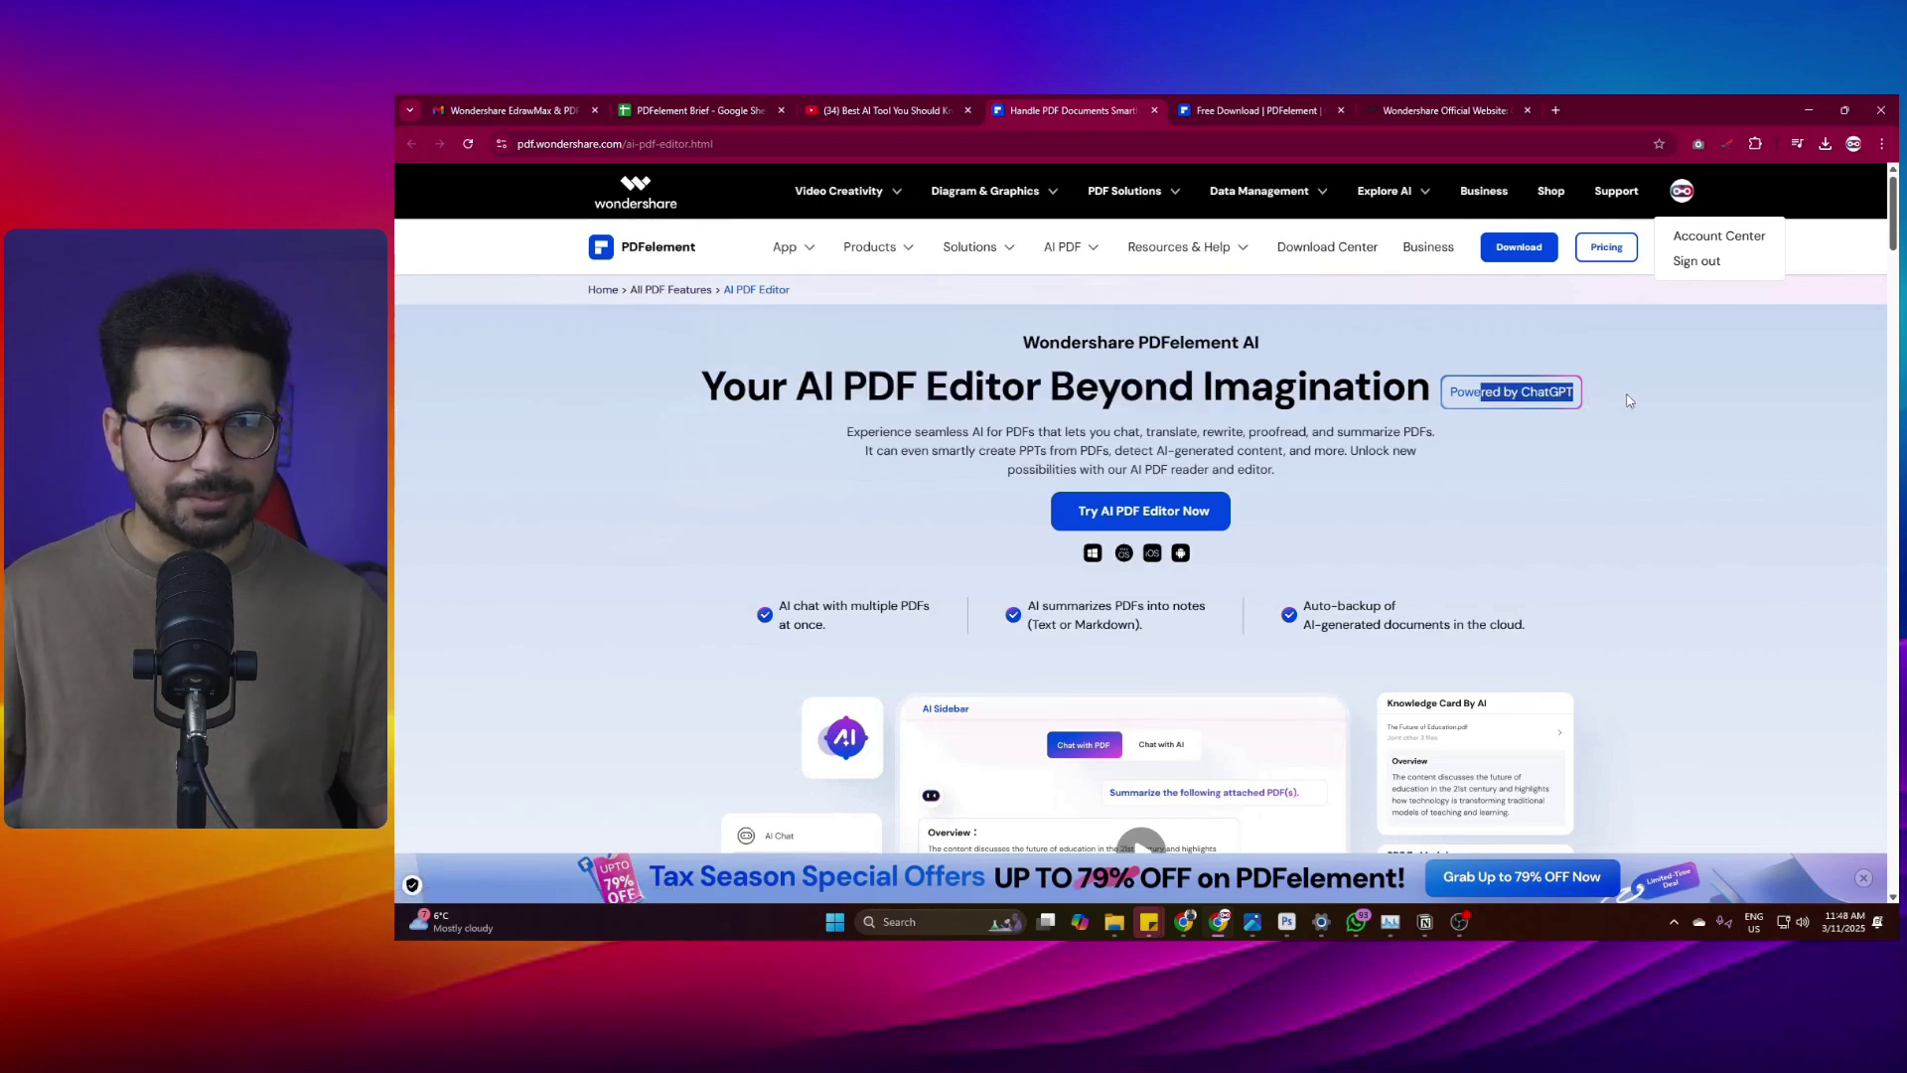
pyautogui.scroll(-5, 658, 220)
pyautogui.moveTo(869, 271); pyautogui.dragTo(1408, 295)
# - View the Summarize, Chat with PDF, Translate, Grammar Checker, AI PDF to PPT and Rewrite feature descriptions
pyautogui.click(895, 358)
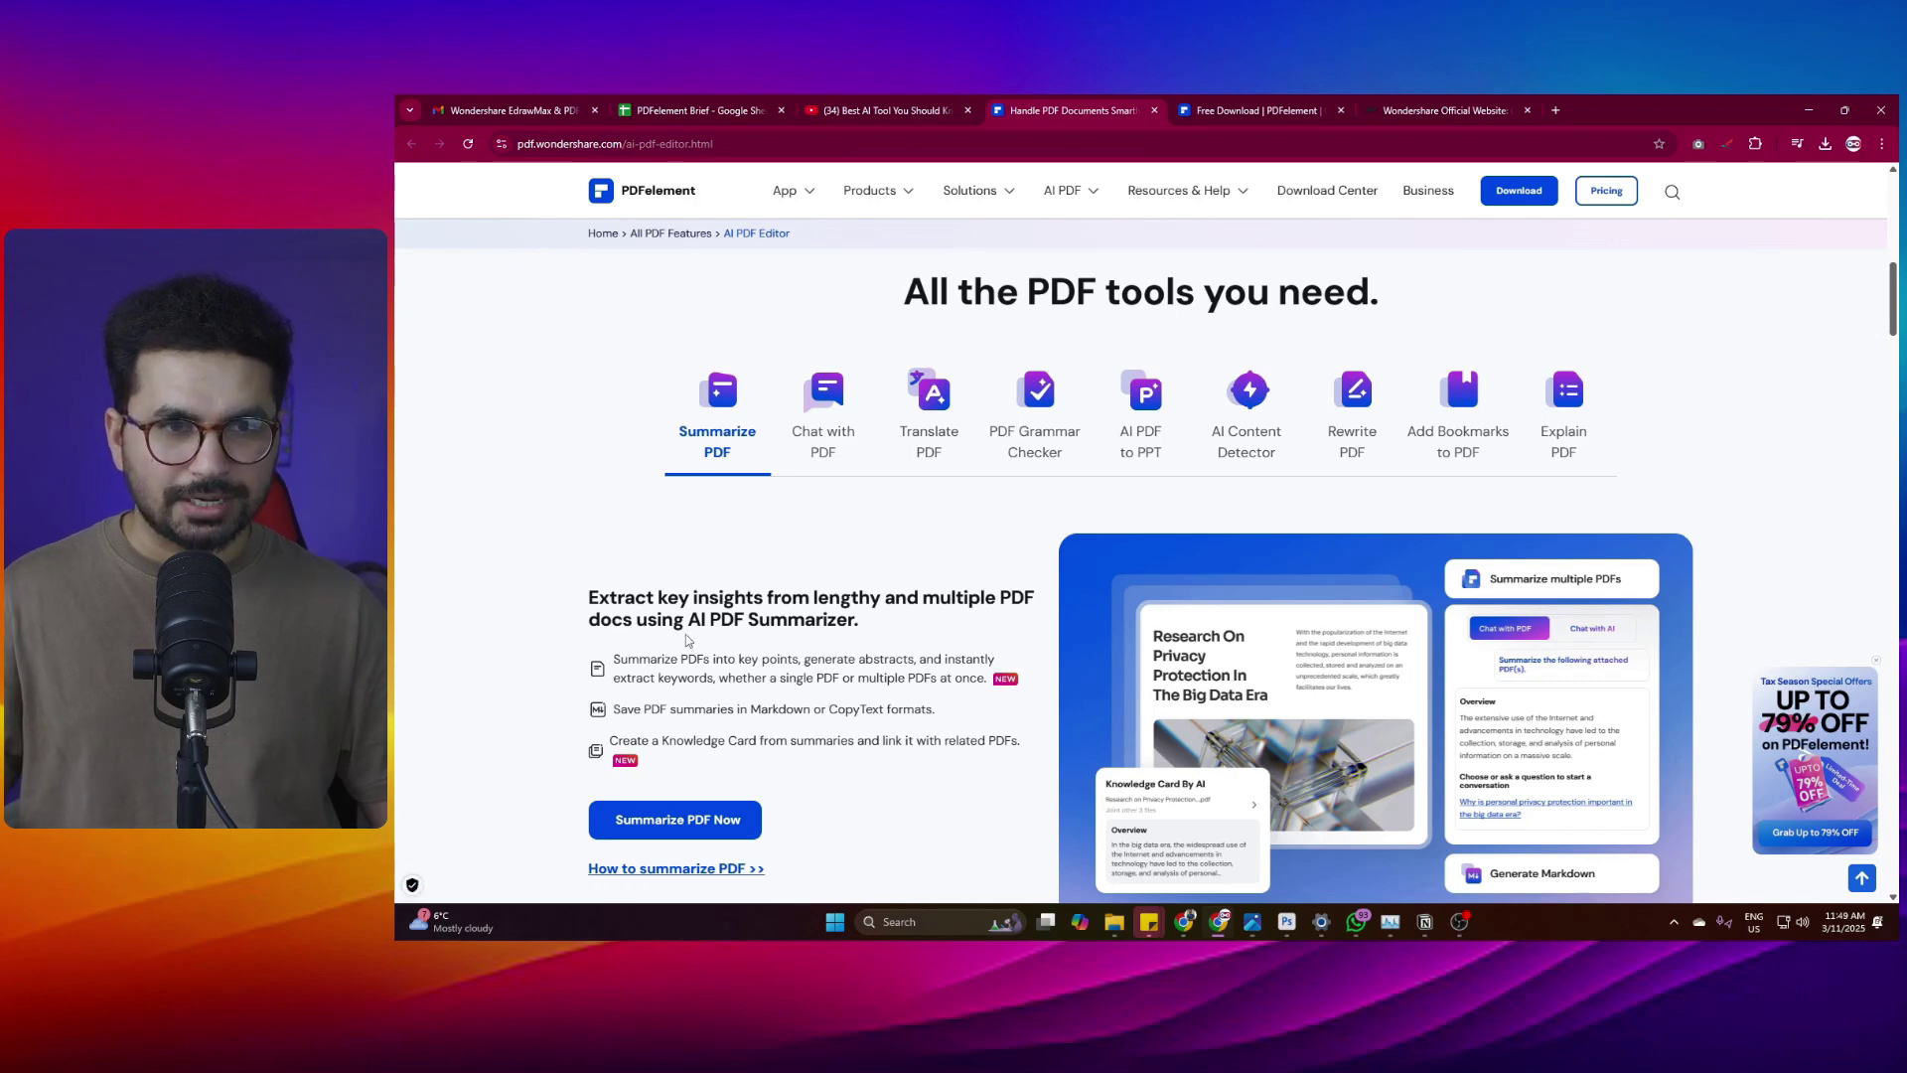
pyautogui.click(820, 447)
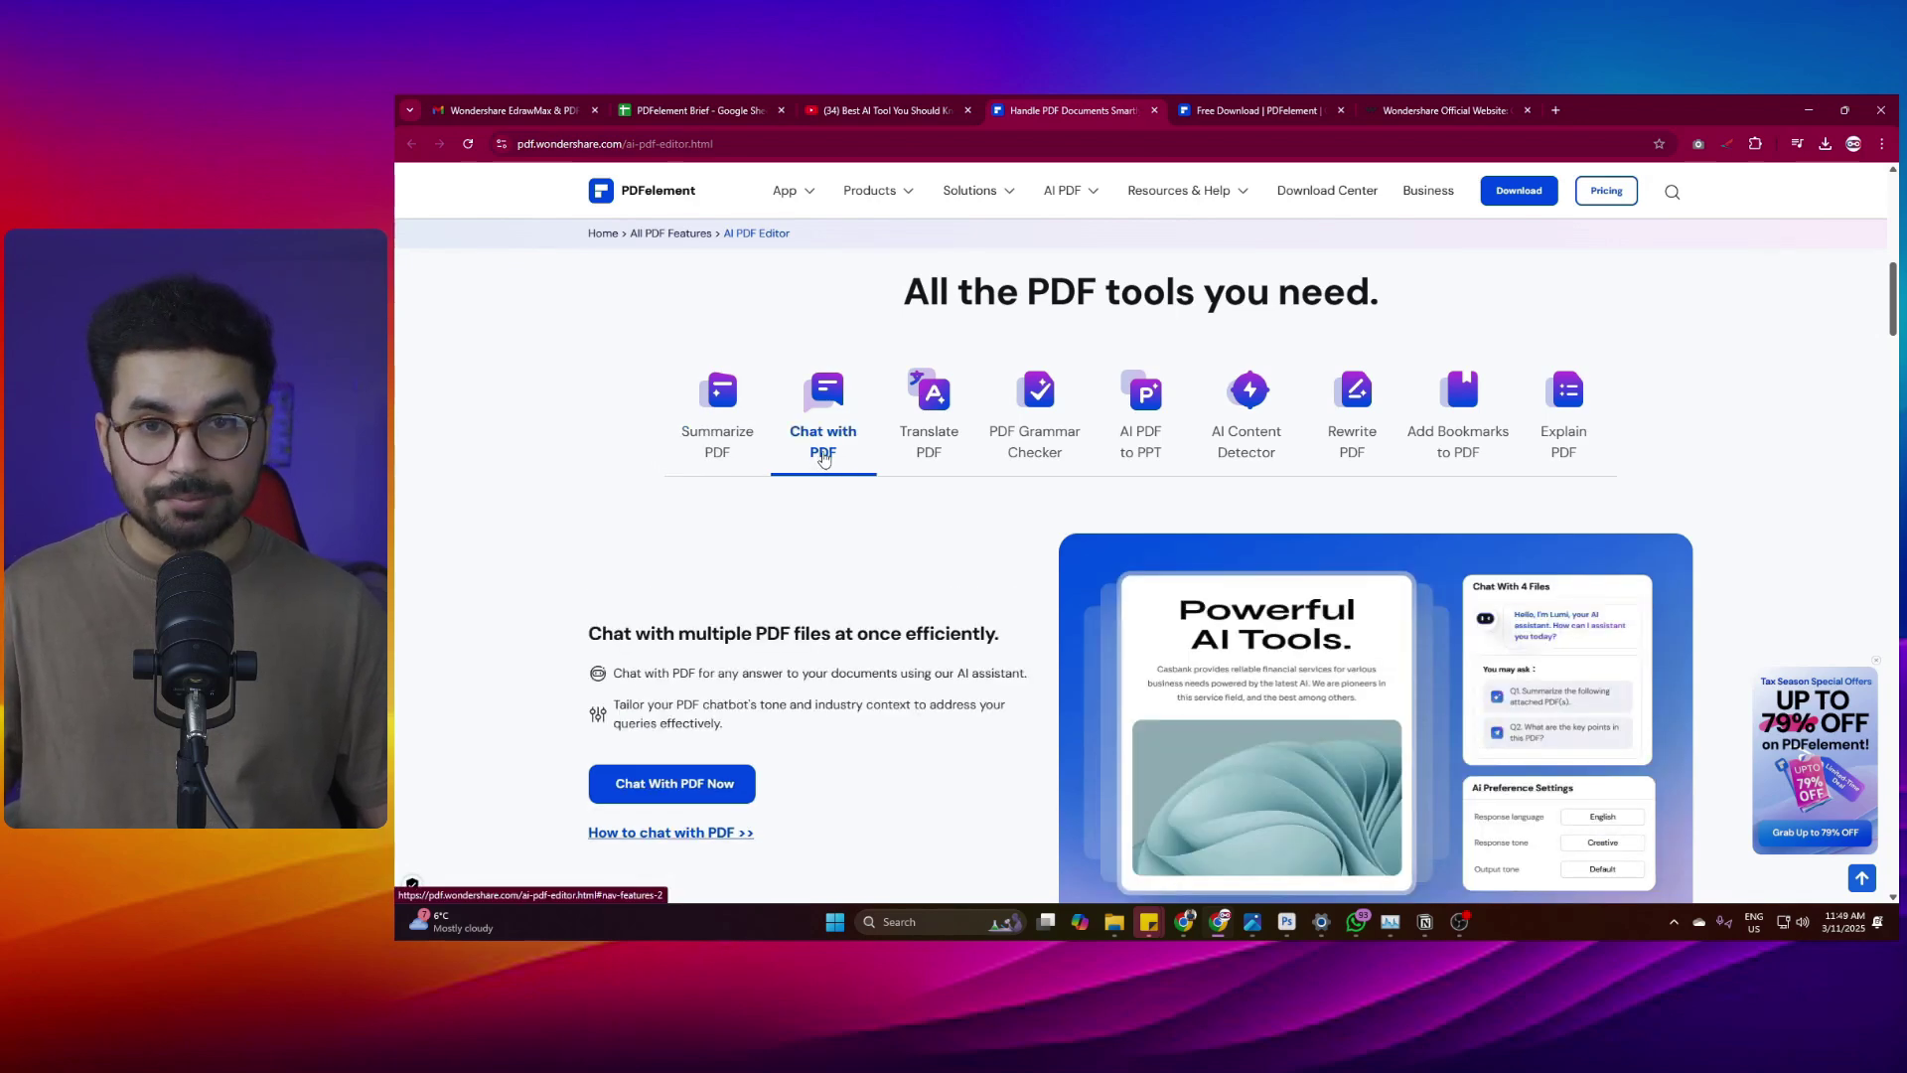
pyautogui.click(923, 439)
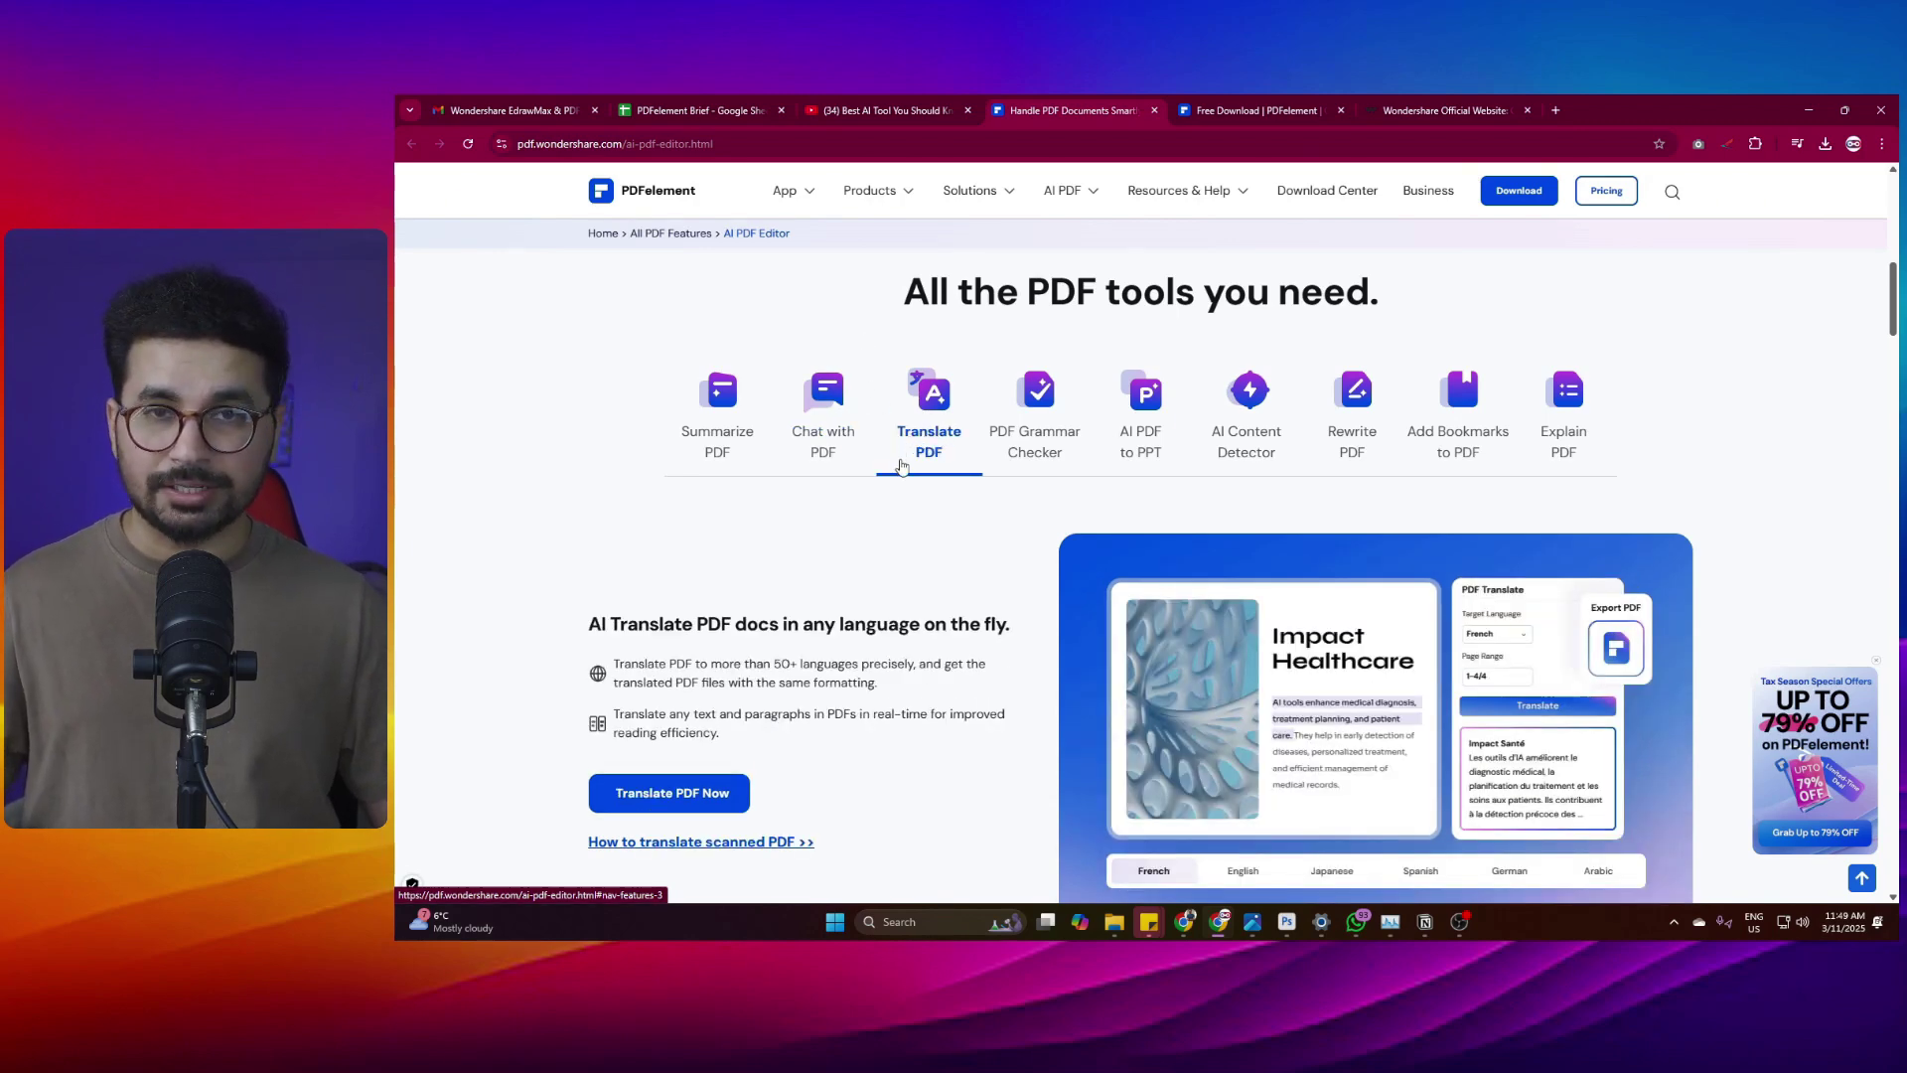
pyautogui.click(1019, 442)
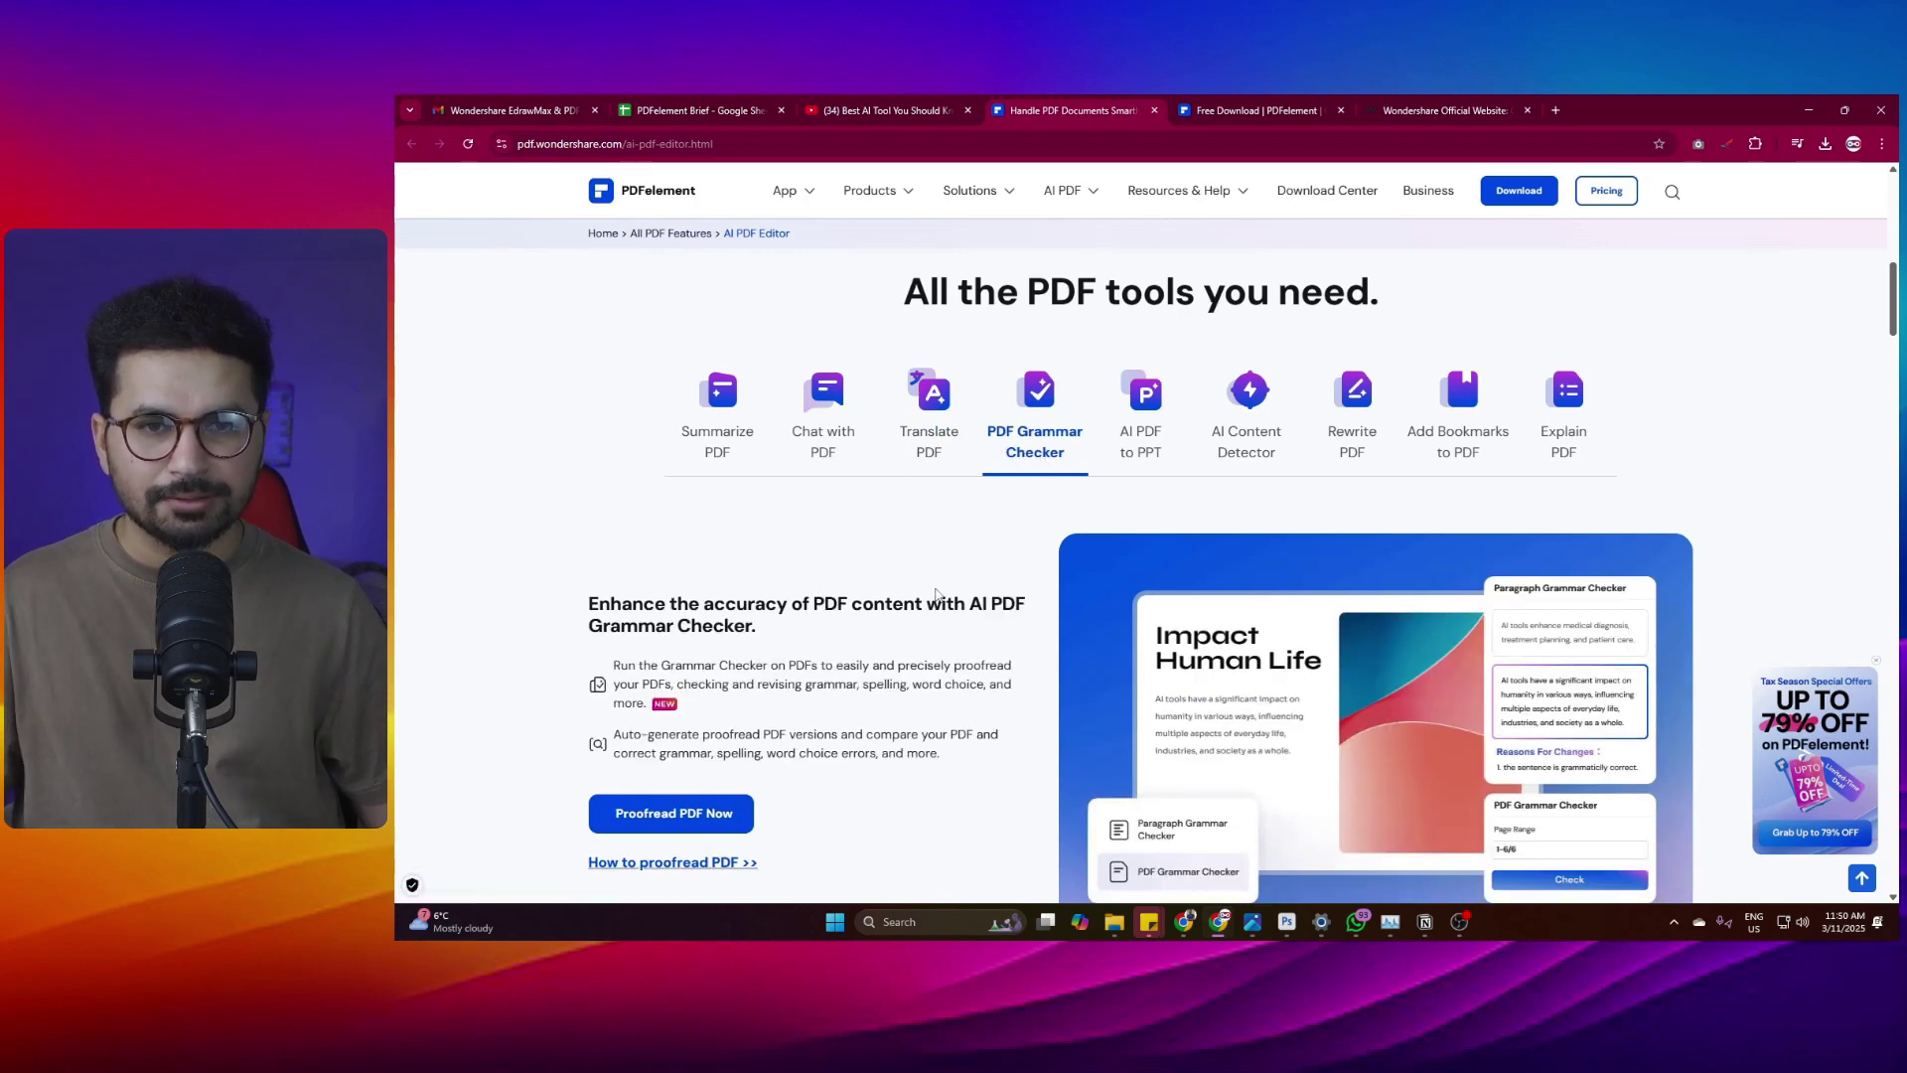
pyautogui.click(1138, 457)
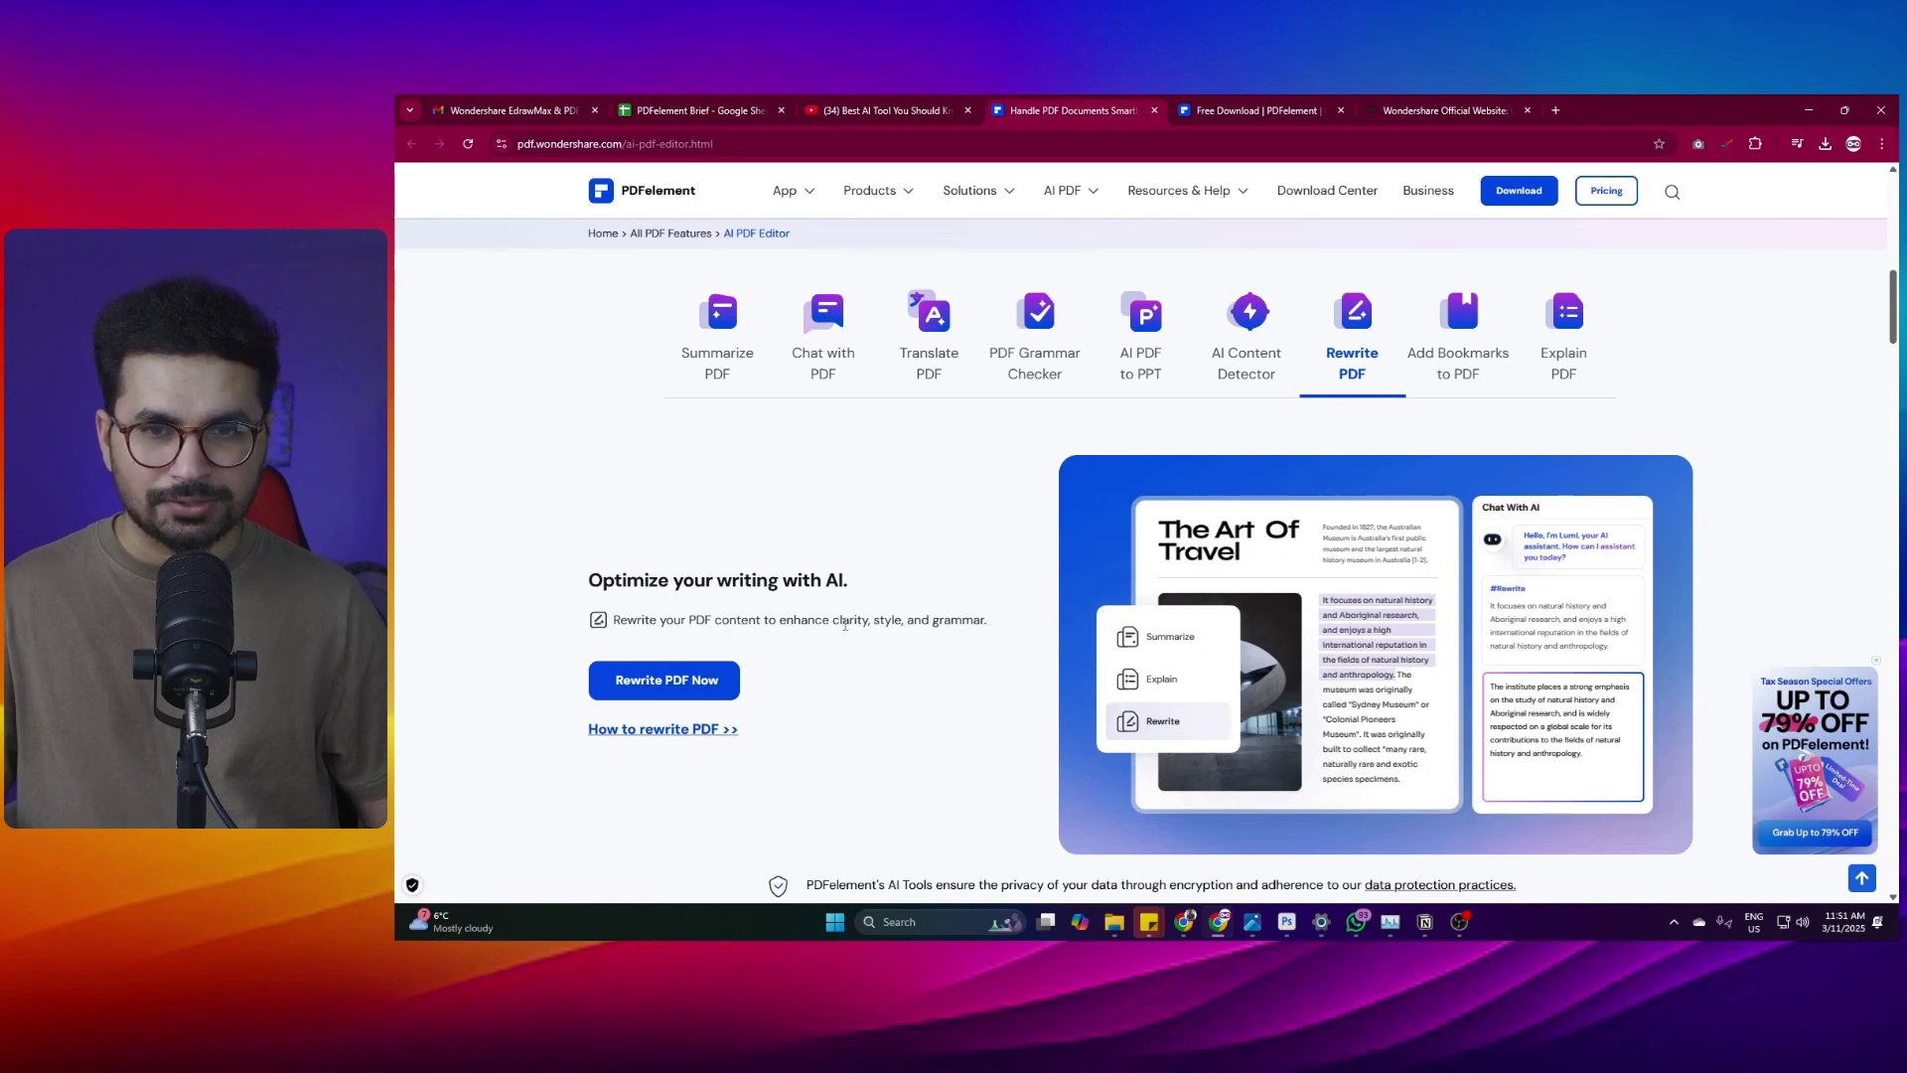
pyautogui.moveTo(841, 623); pyautogui.dragTo(868, 622)
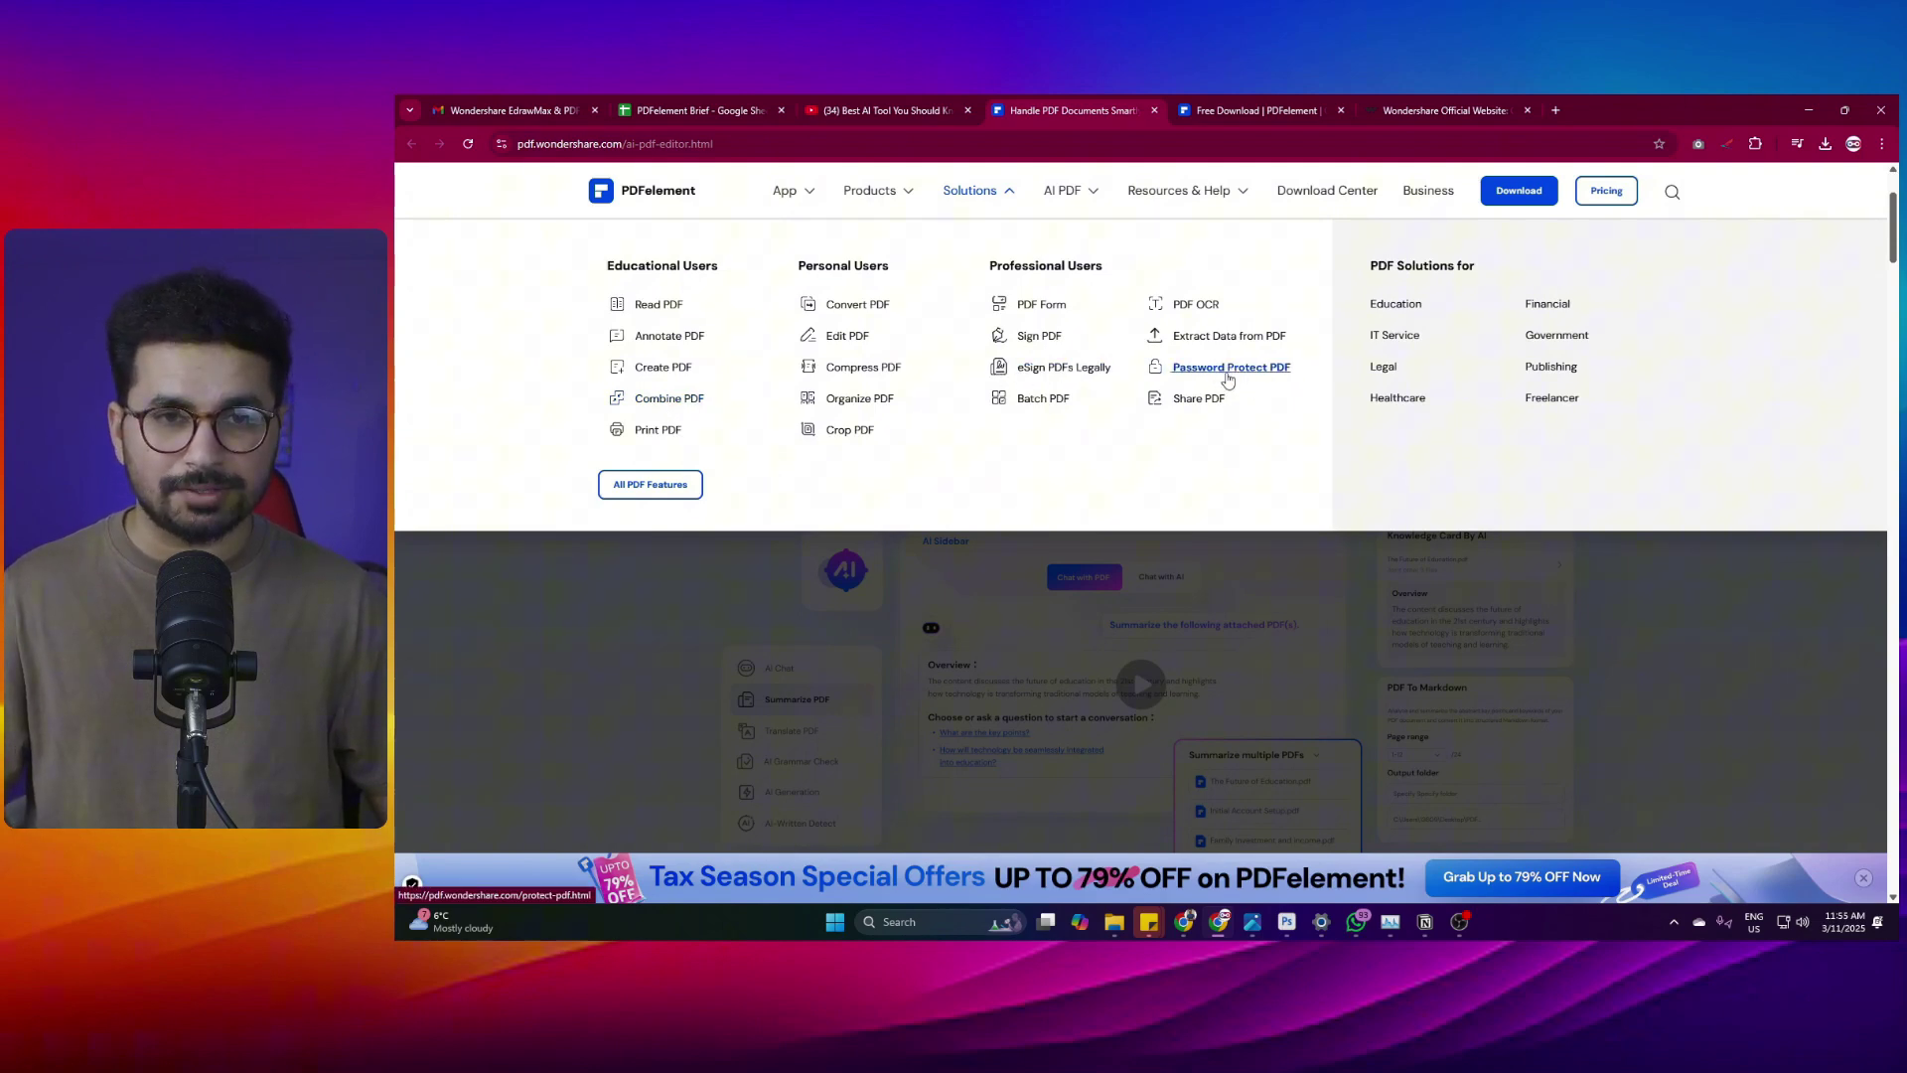
# - View the PDF OCR Converter page in a new tab and return to the AI PDF Editor page
pyautogui.middleClick(1189, 306)
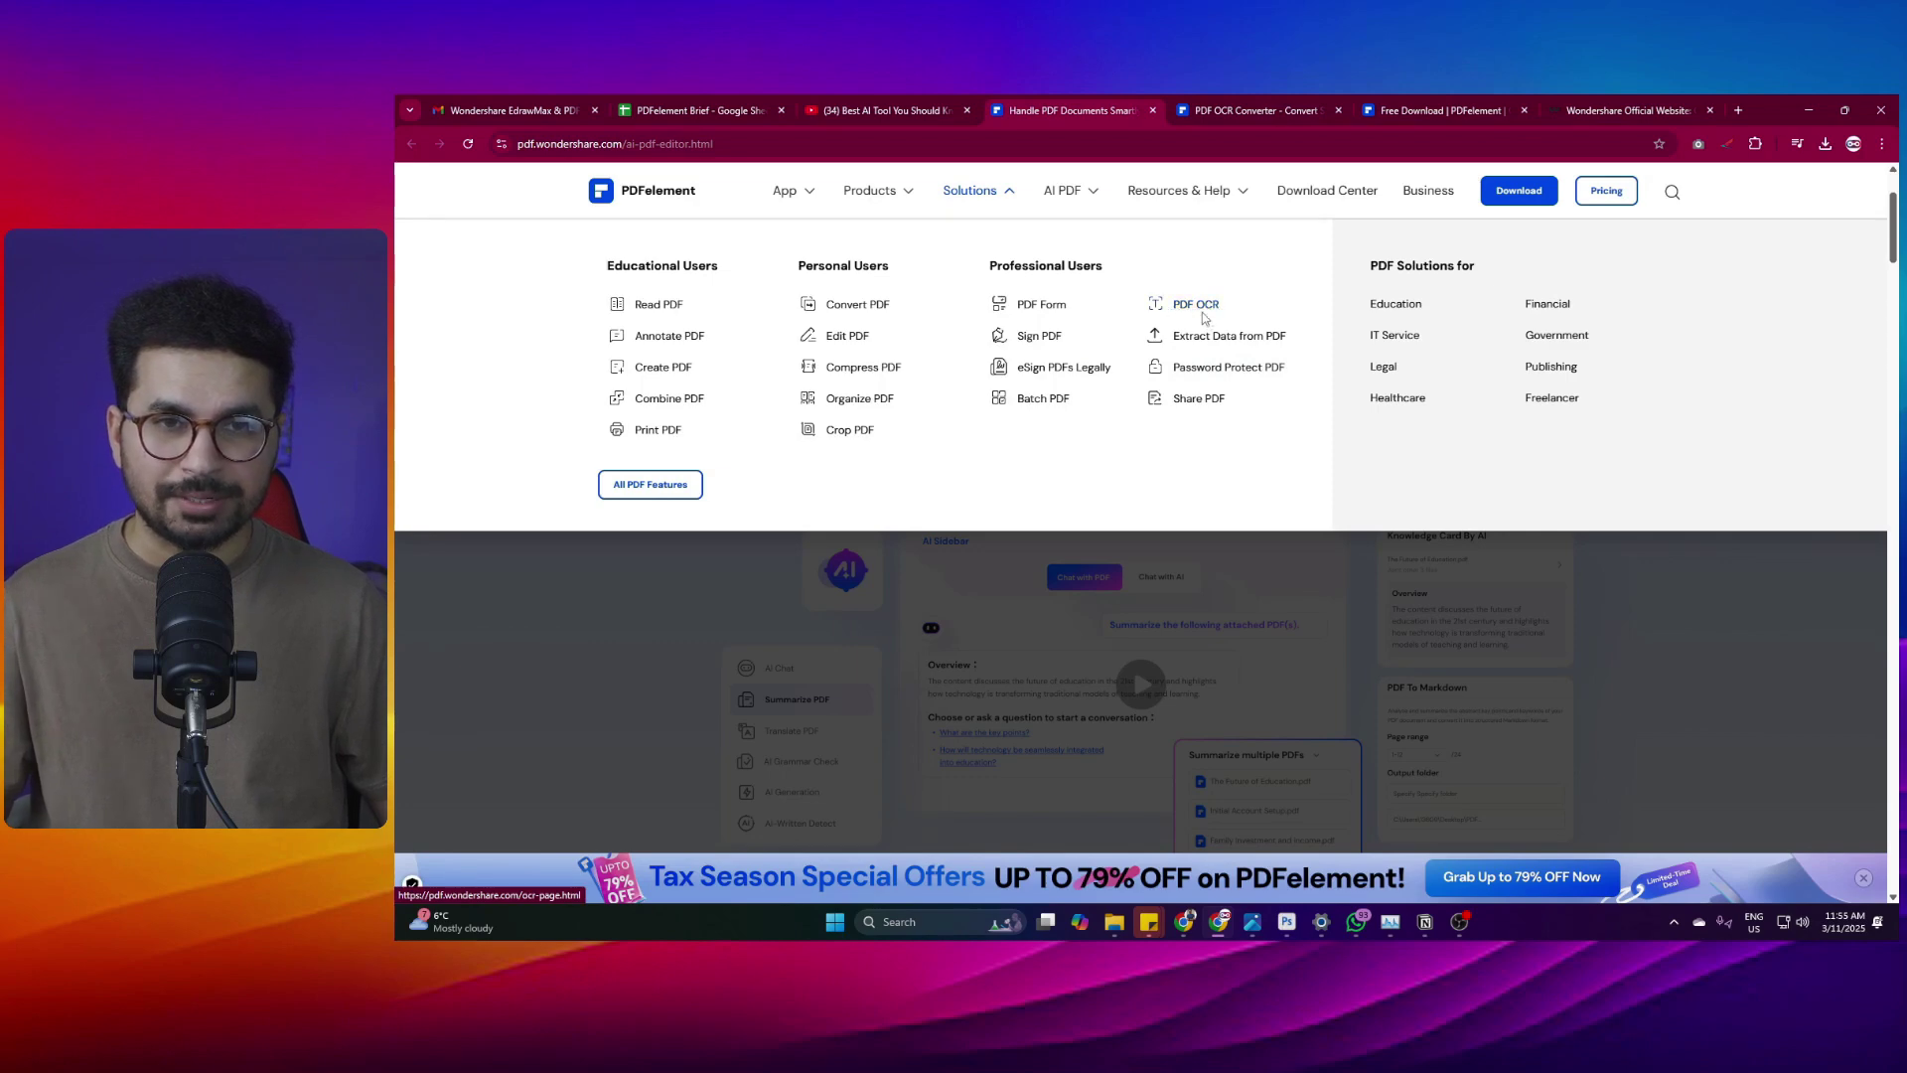
pyautogui.hotkey('ctrl', 'Tab')
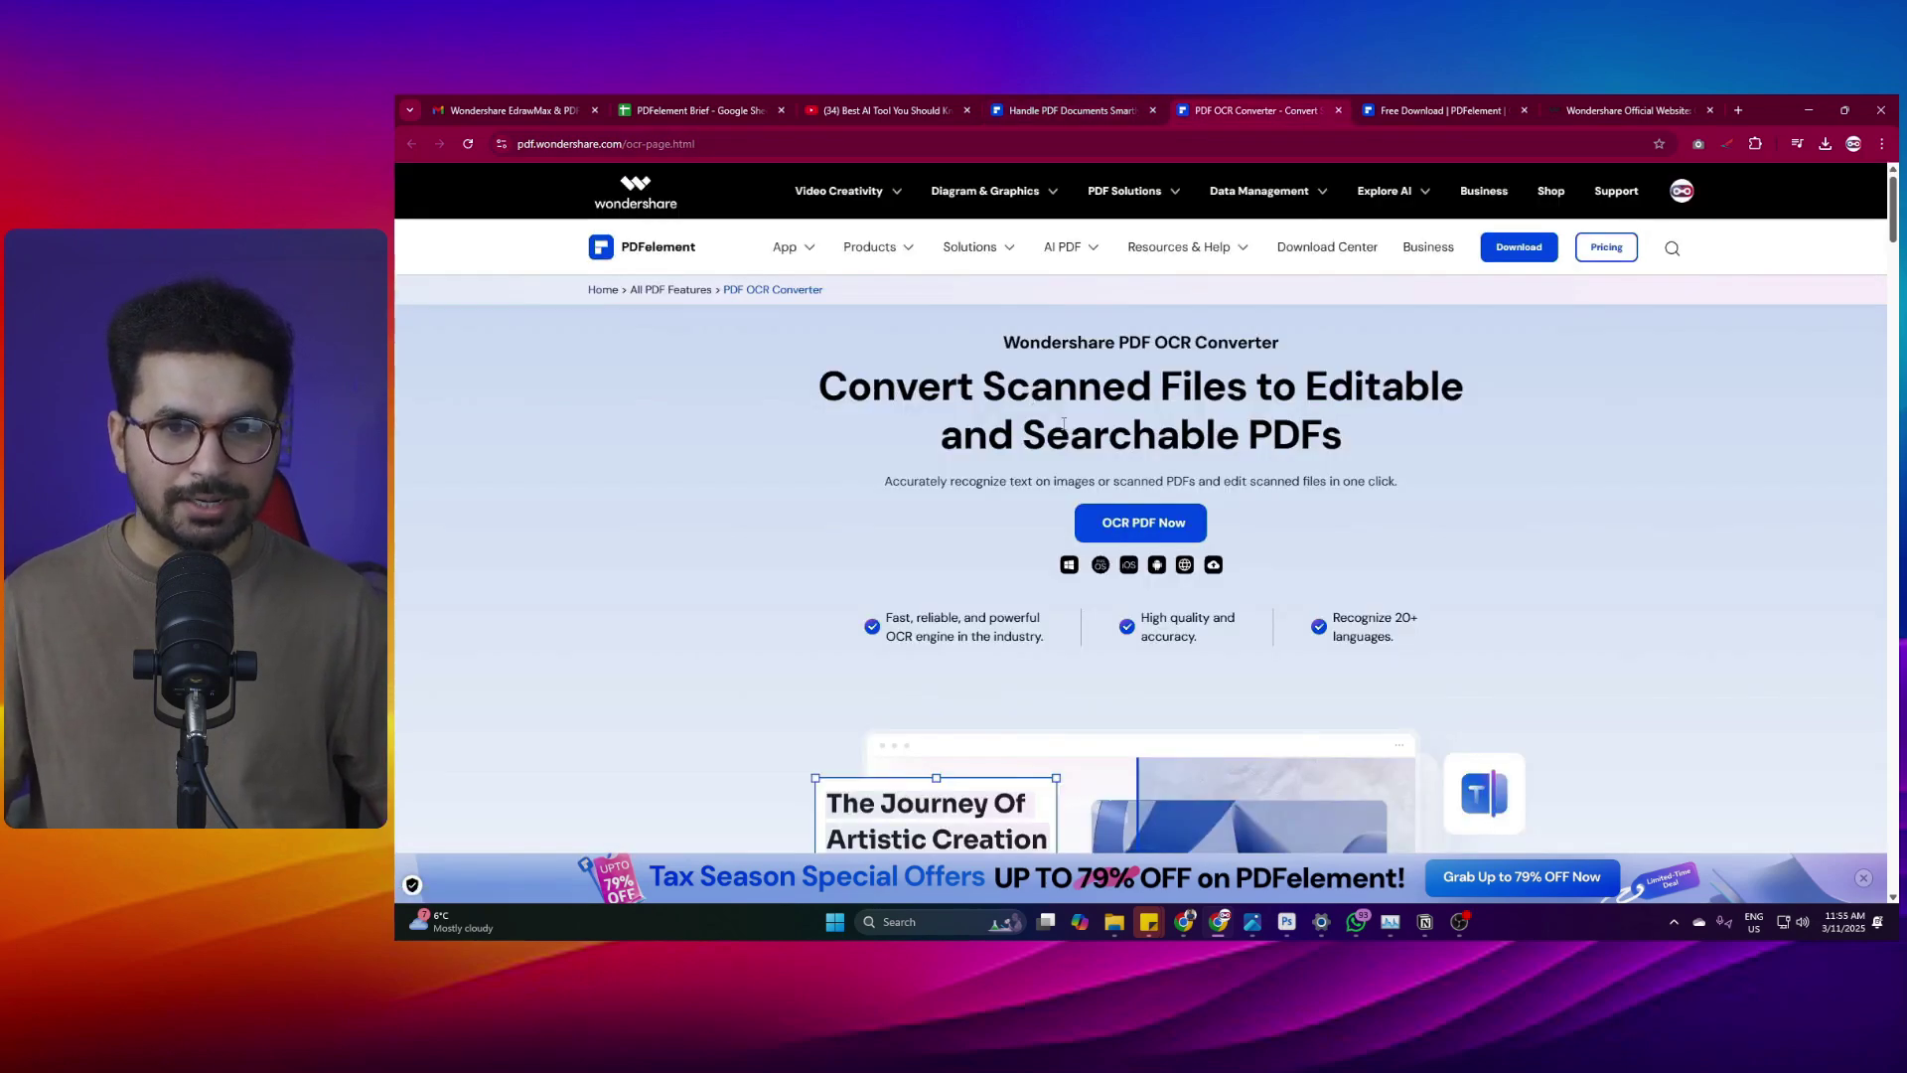
pyautogui.hotkey('ctrl', 'shift', 'Tab')
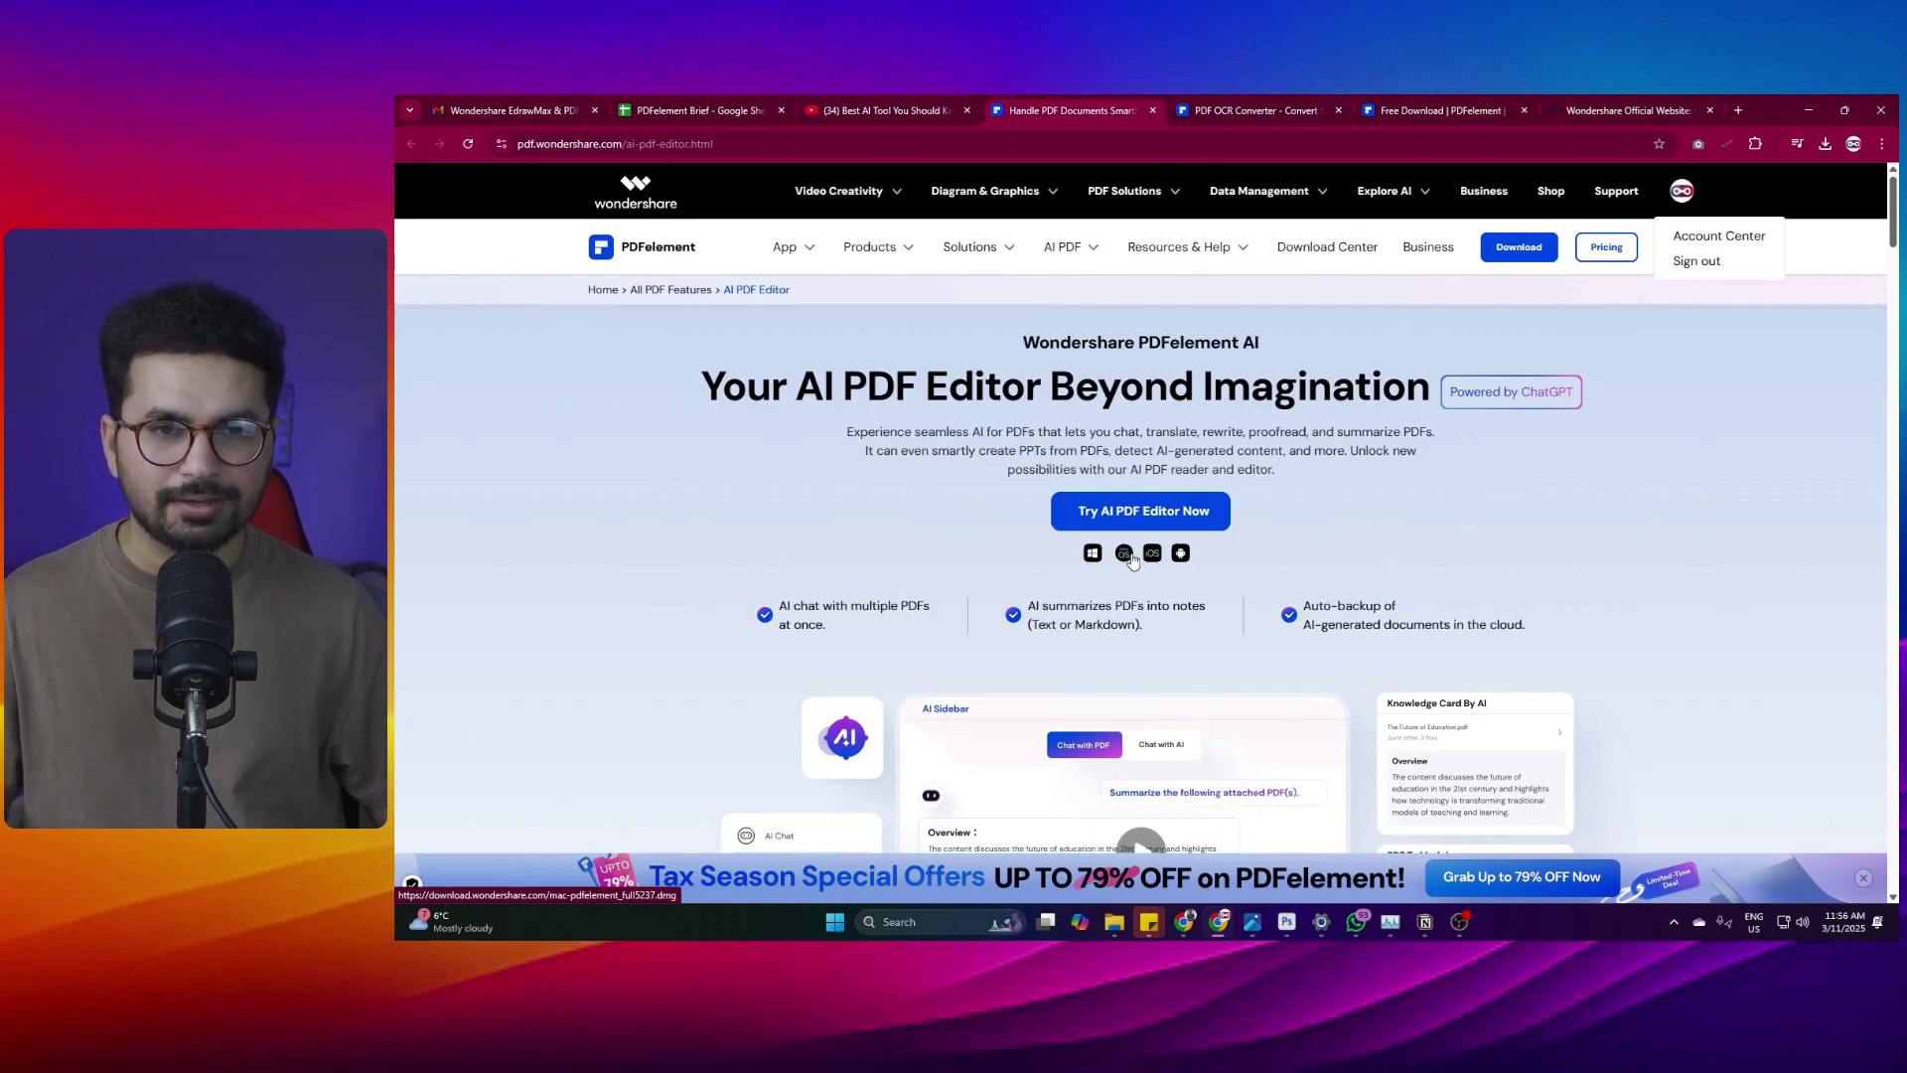
# - View the PDFelement Android app listing, then move on to the PDFelement desktop app
pyautogui.click(1180, 553)
pyautogui.moveTo(663, 271); pyautogui.dragTo(850, 276)
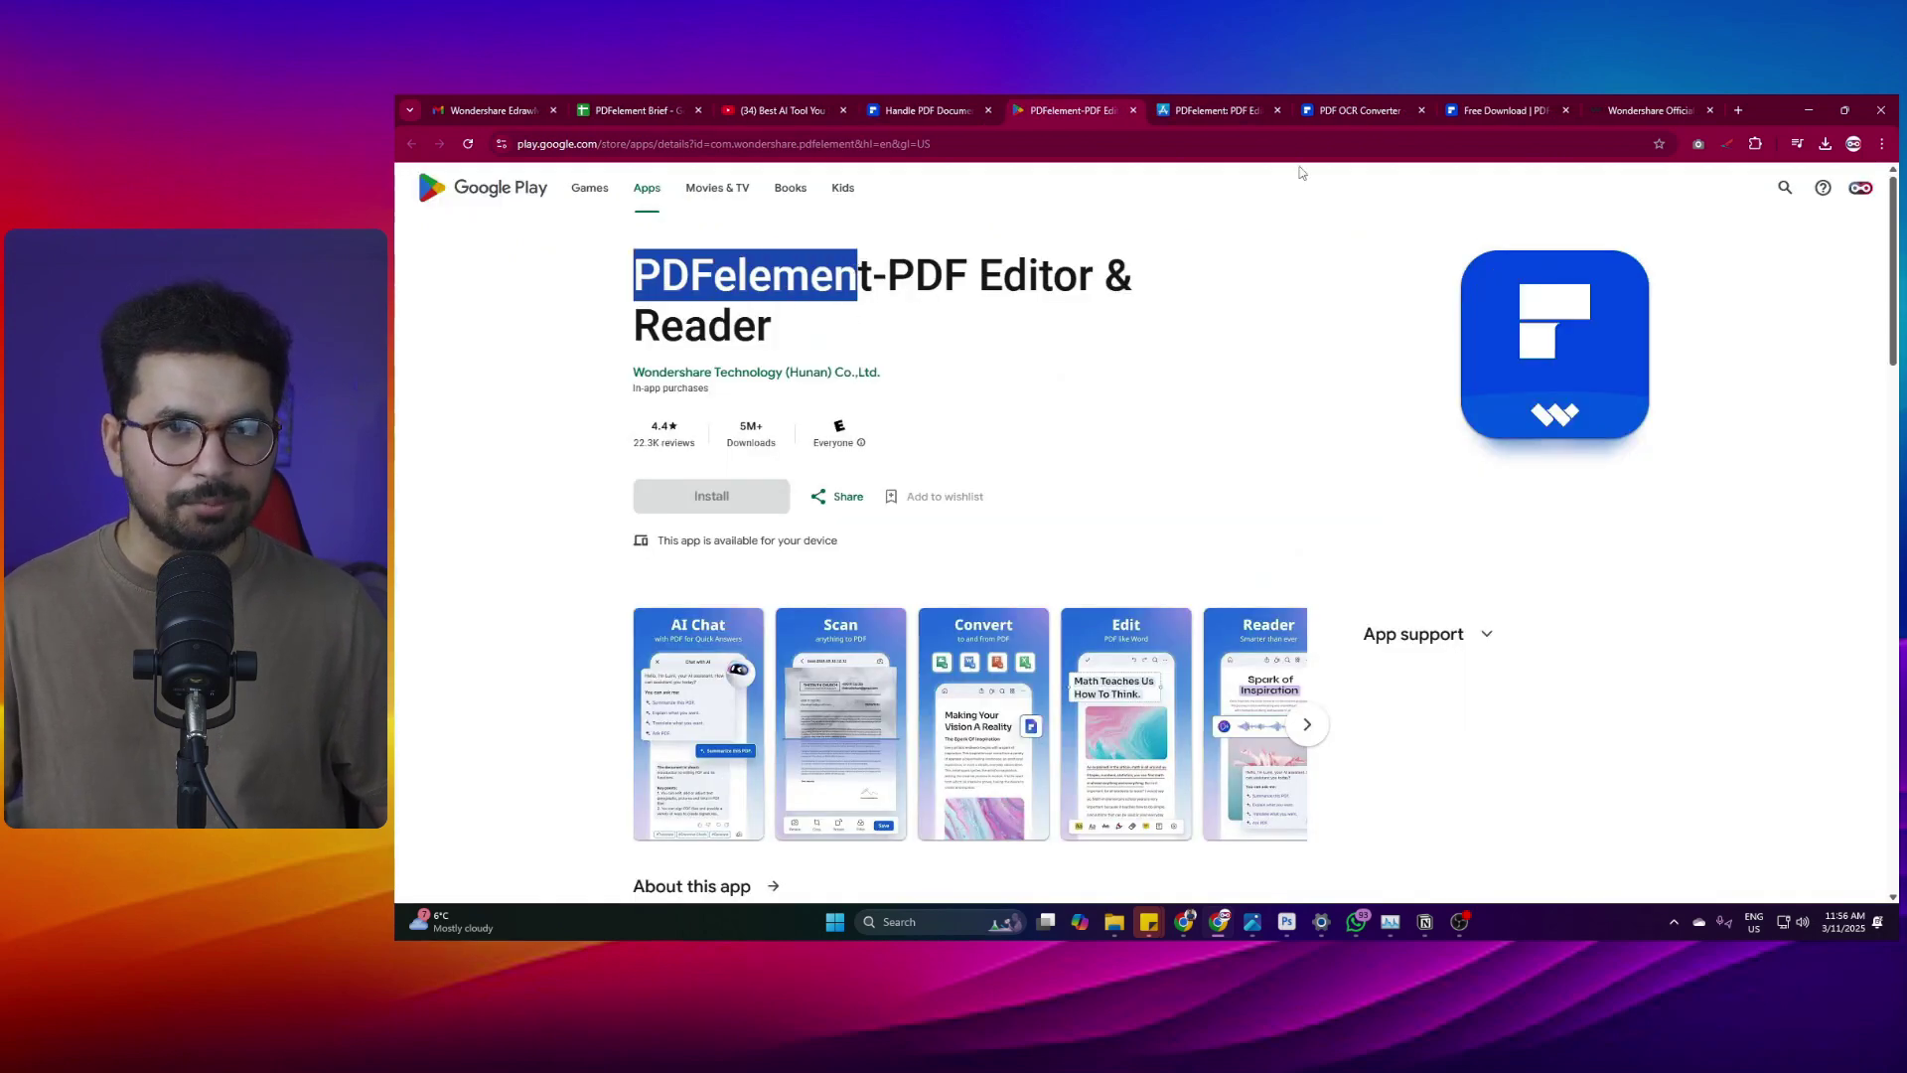
pyautogui.hotkey('ctrl', 'Tab')
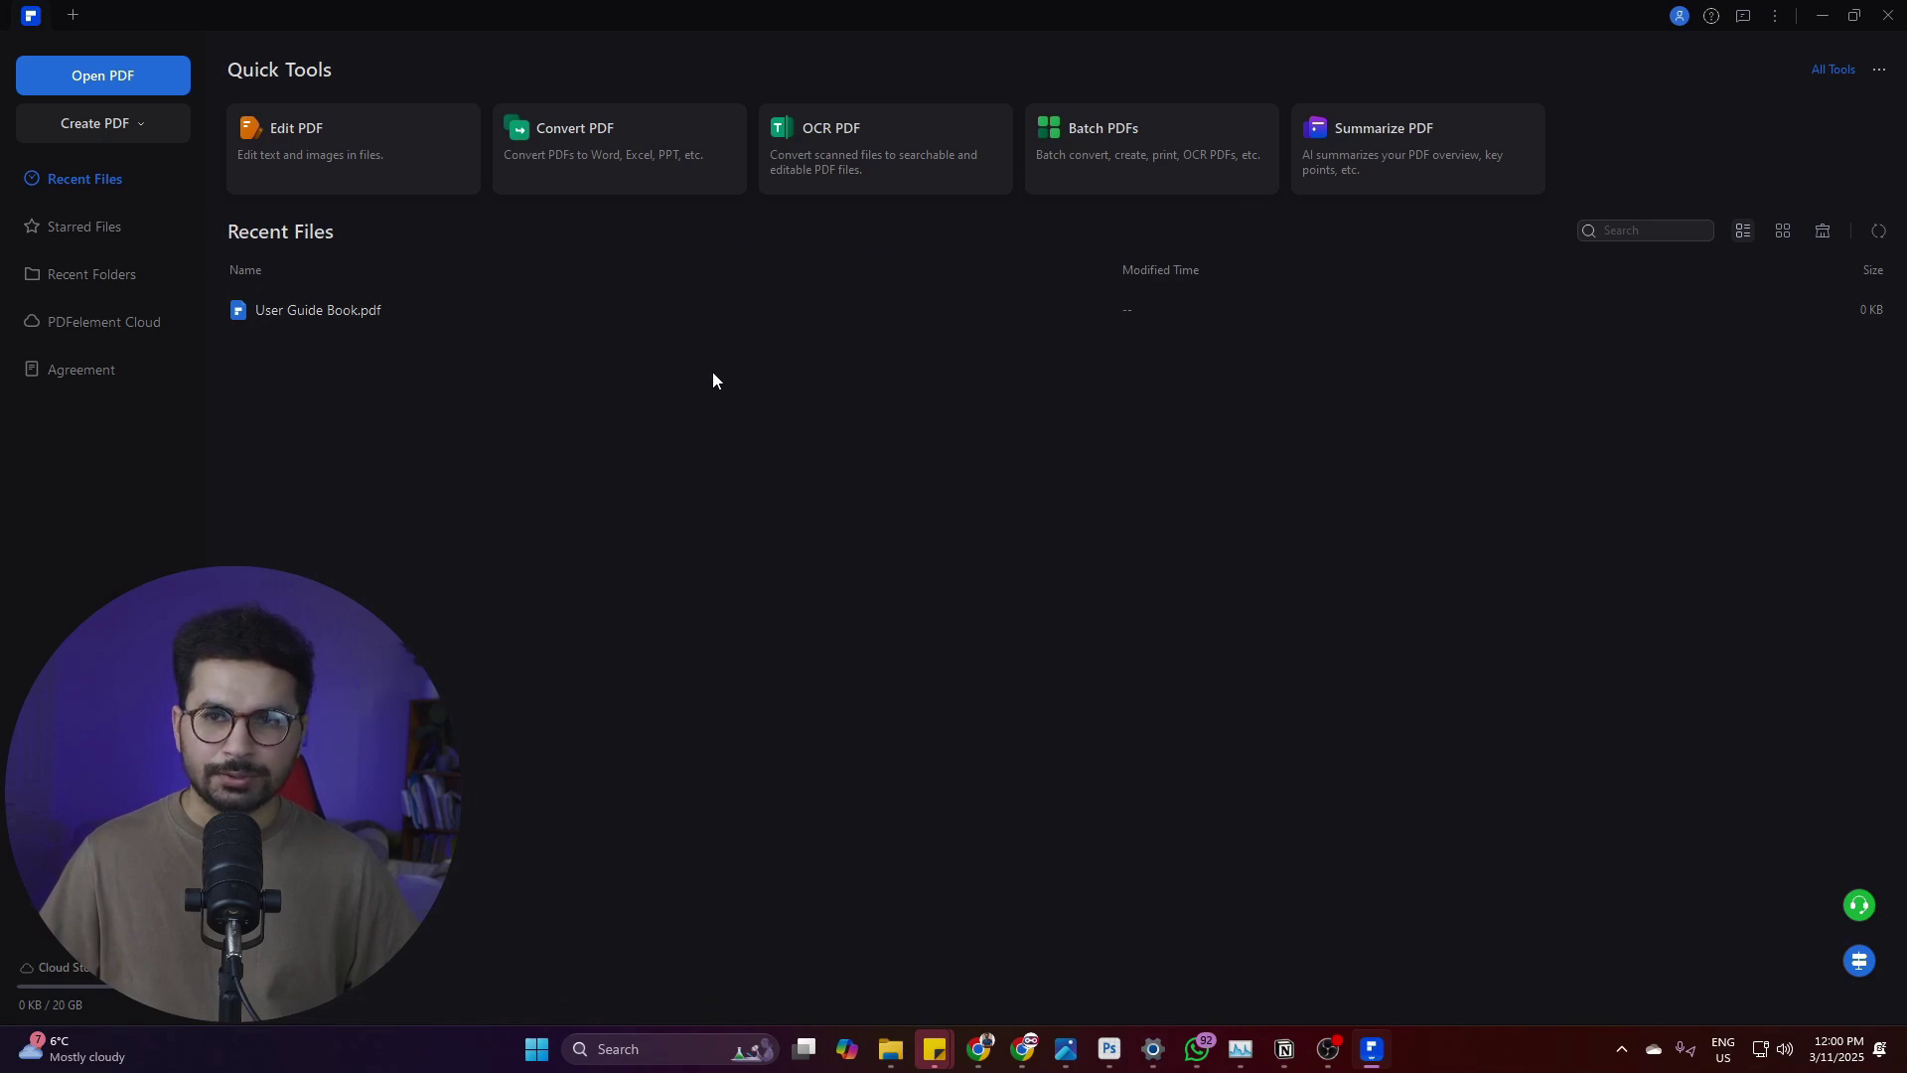
# - Load the Project Management Software with AI requirements PDF and dismiss the Edit tour popup
pyautogui.click(103, 75)
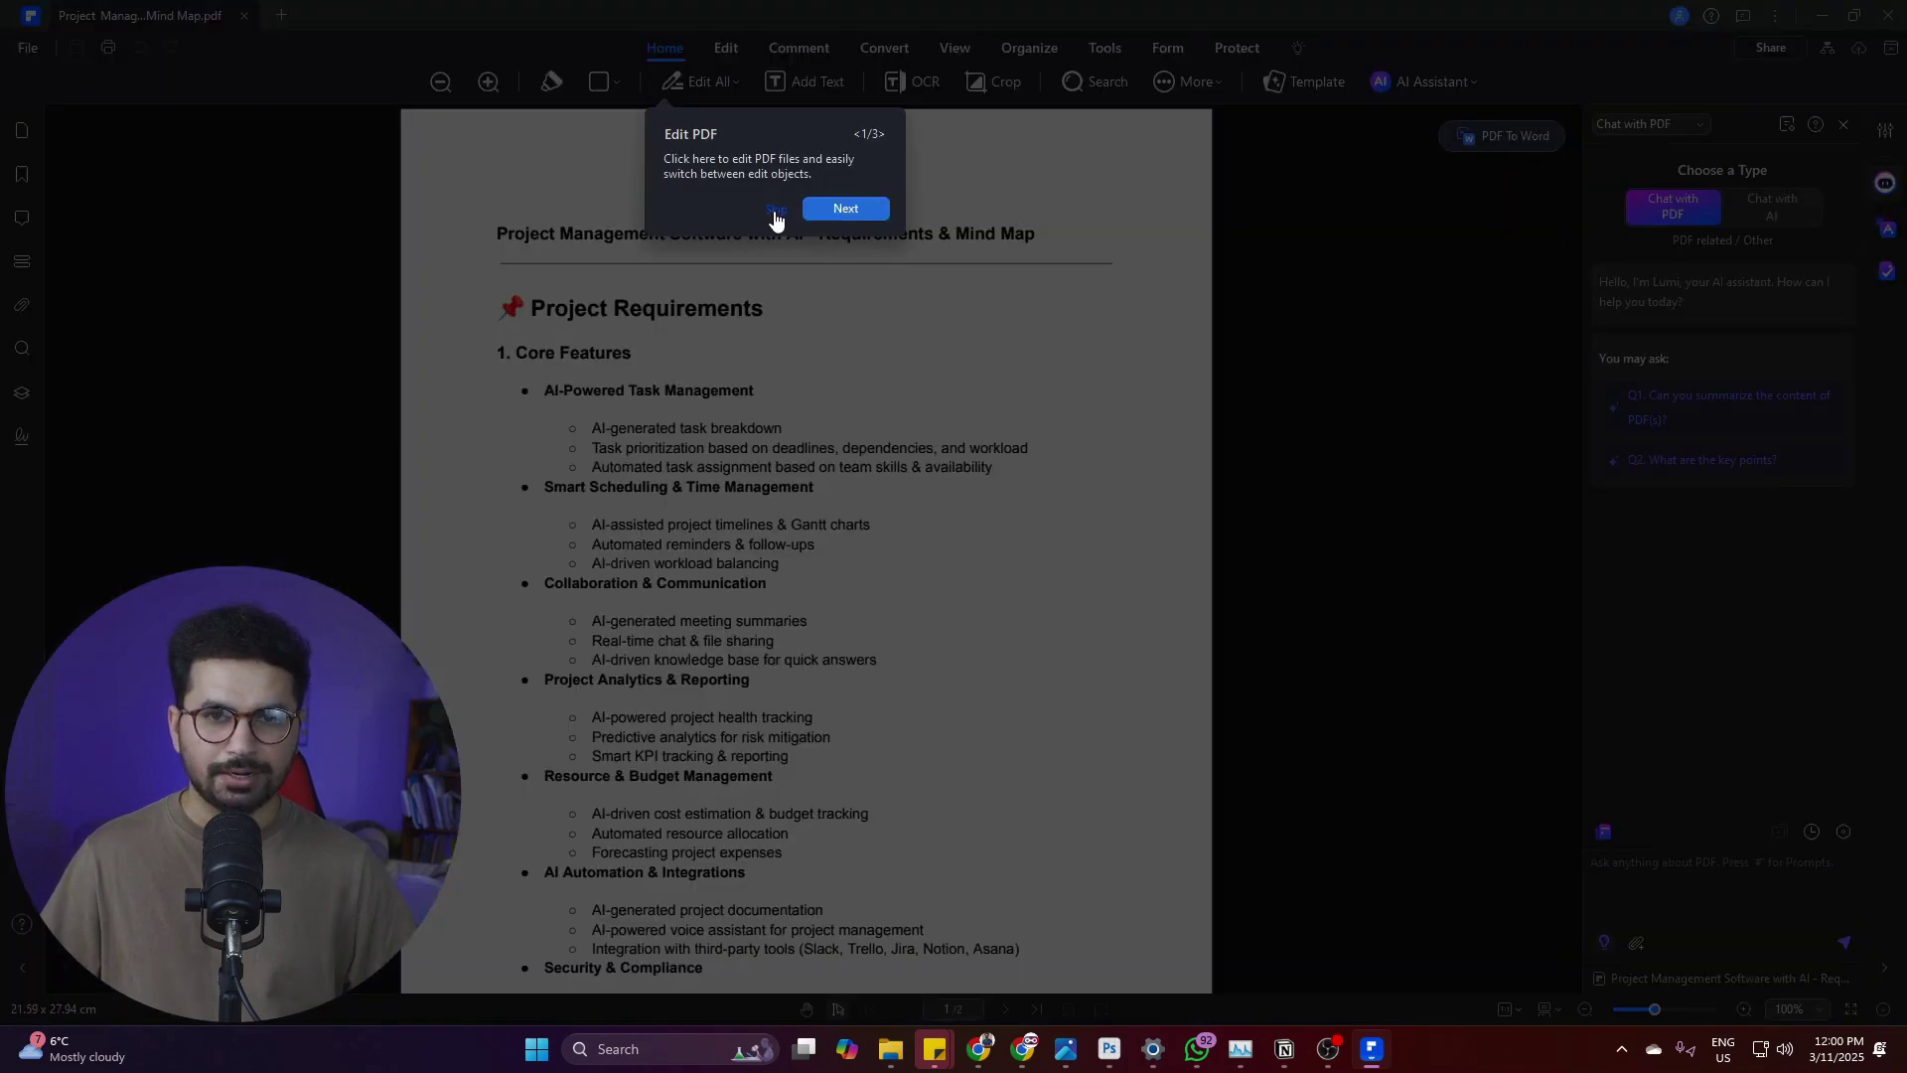
pyautogui.click(774, 216)
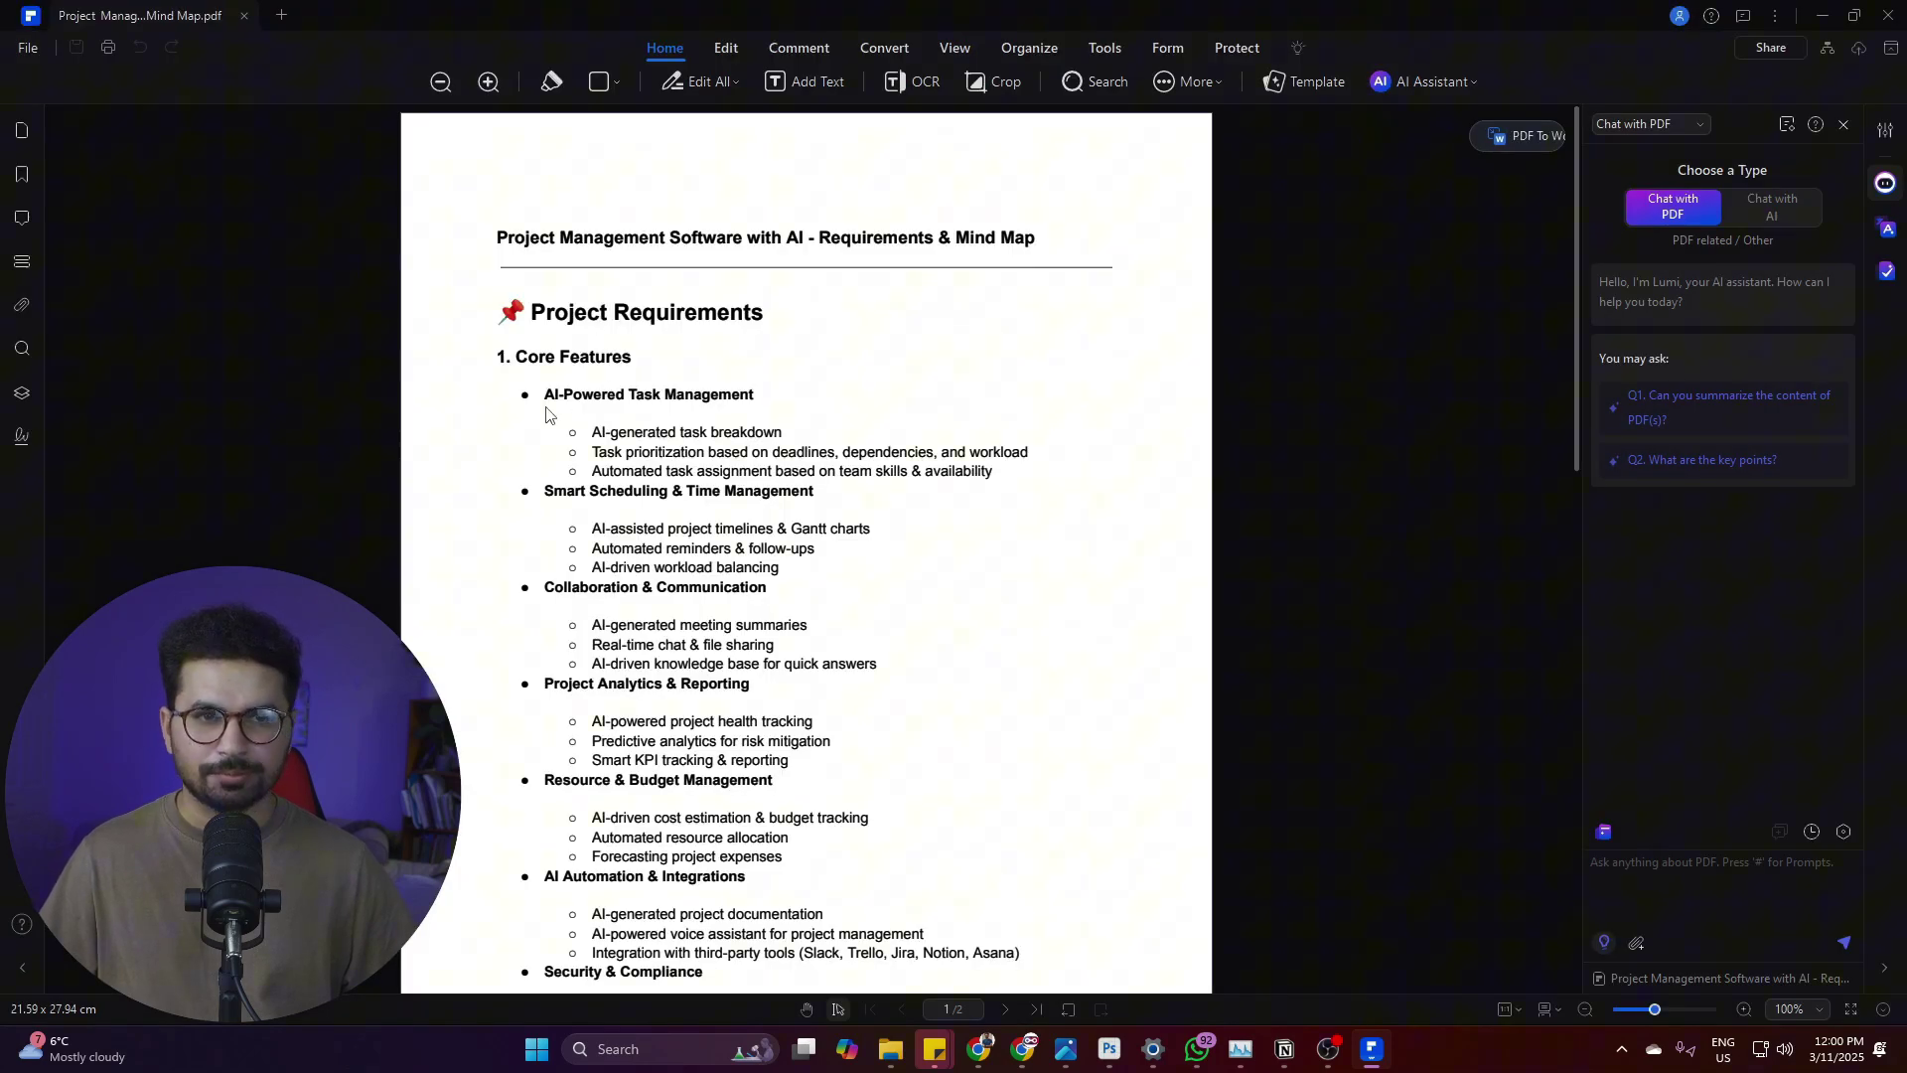
# - Edit the title text and test adding then removing an empty line in the requirements list
pyautogui.click(725, 49)
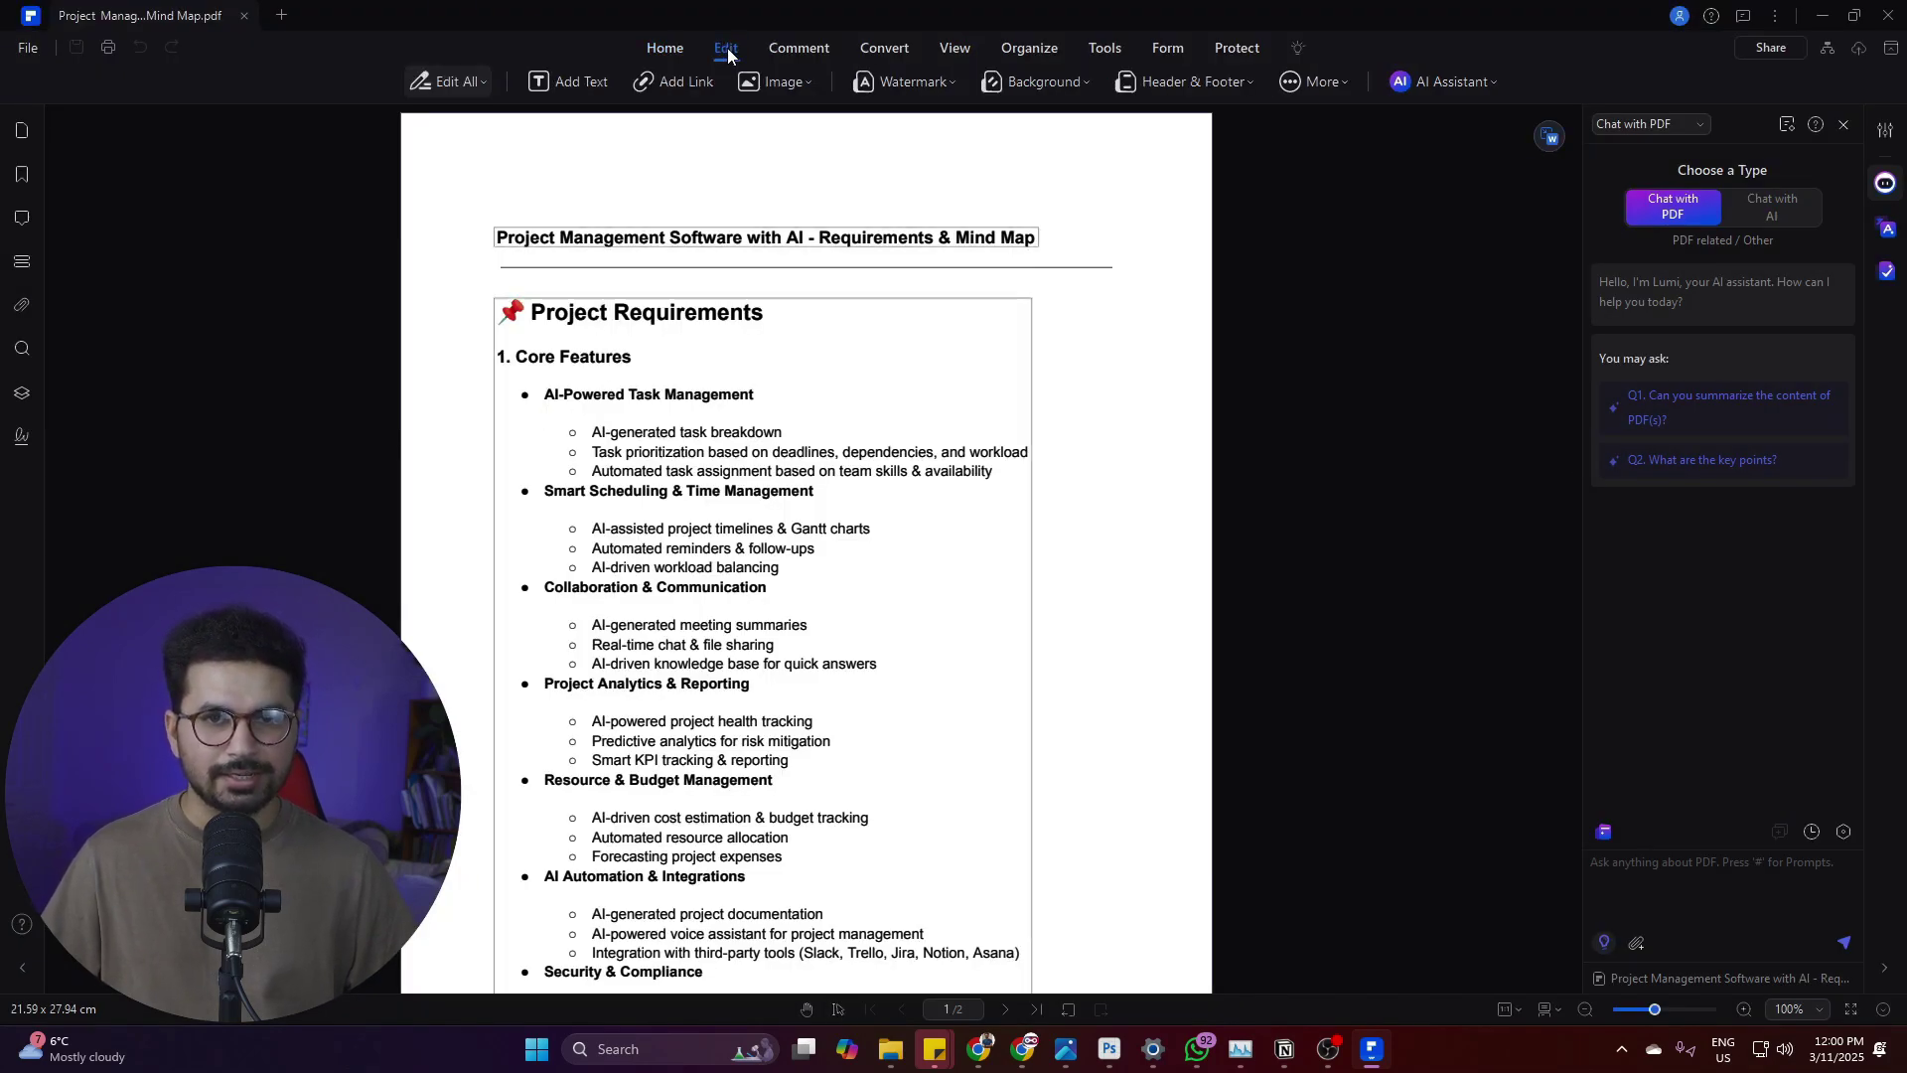
pyautogui.click(730, 239)
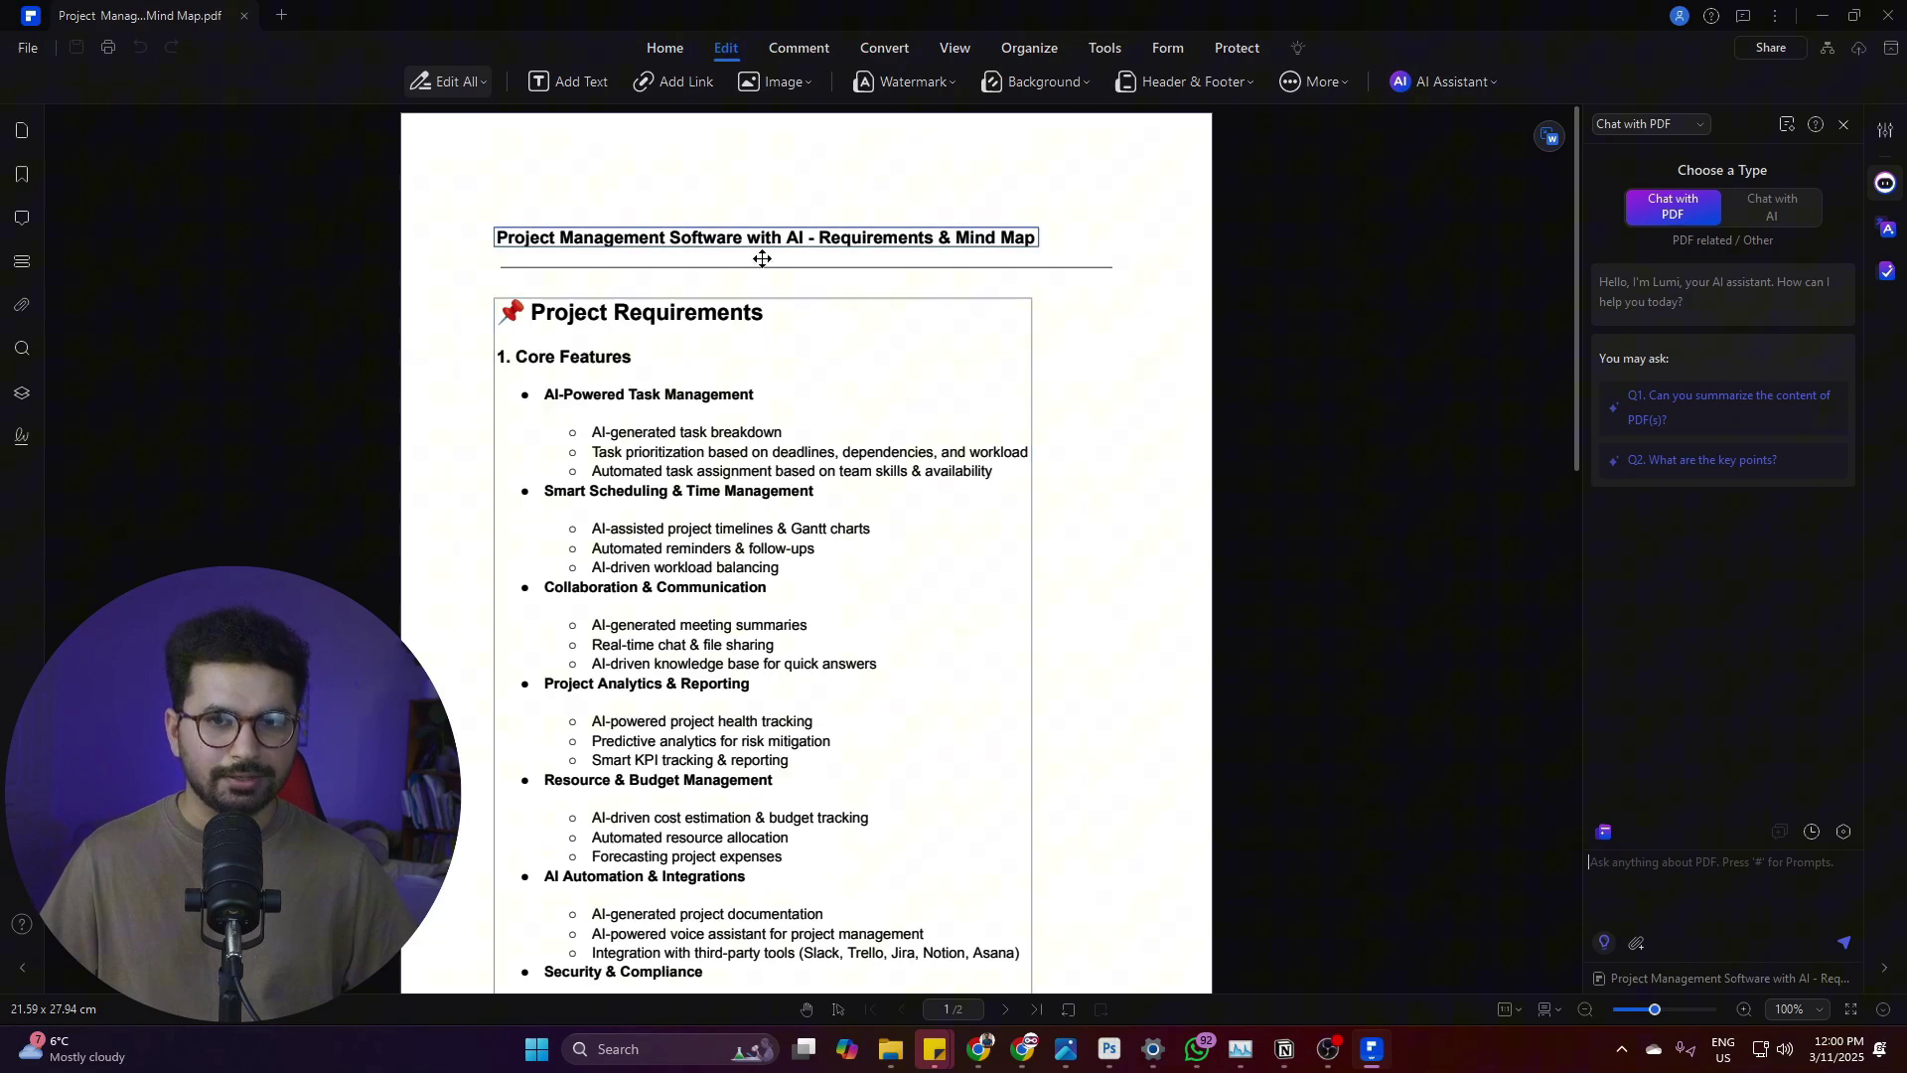
pyautogui.write('sdad')
pyautogui.click(777, 411)
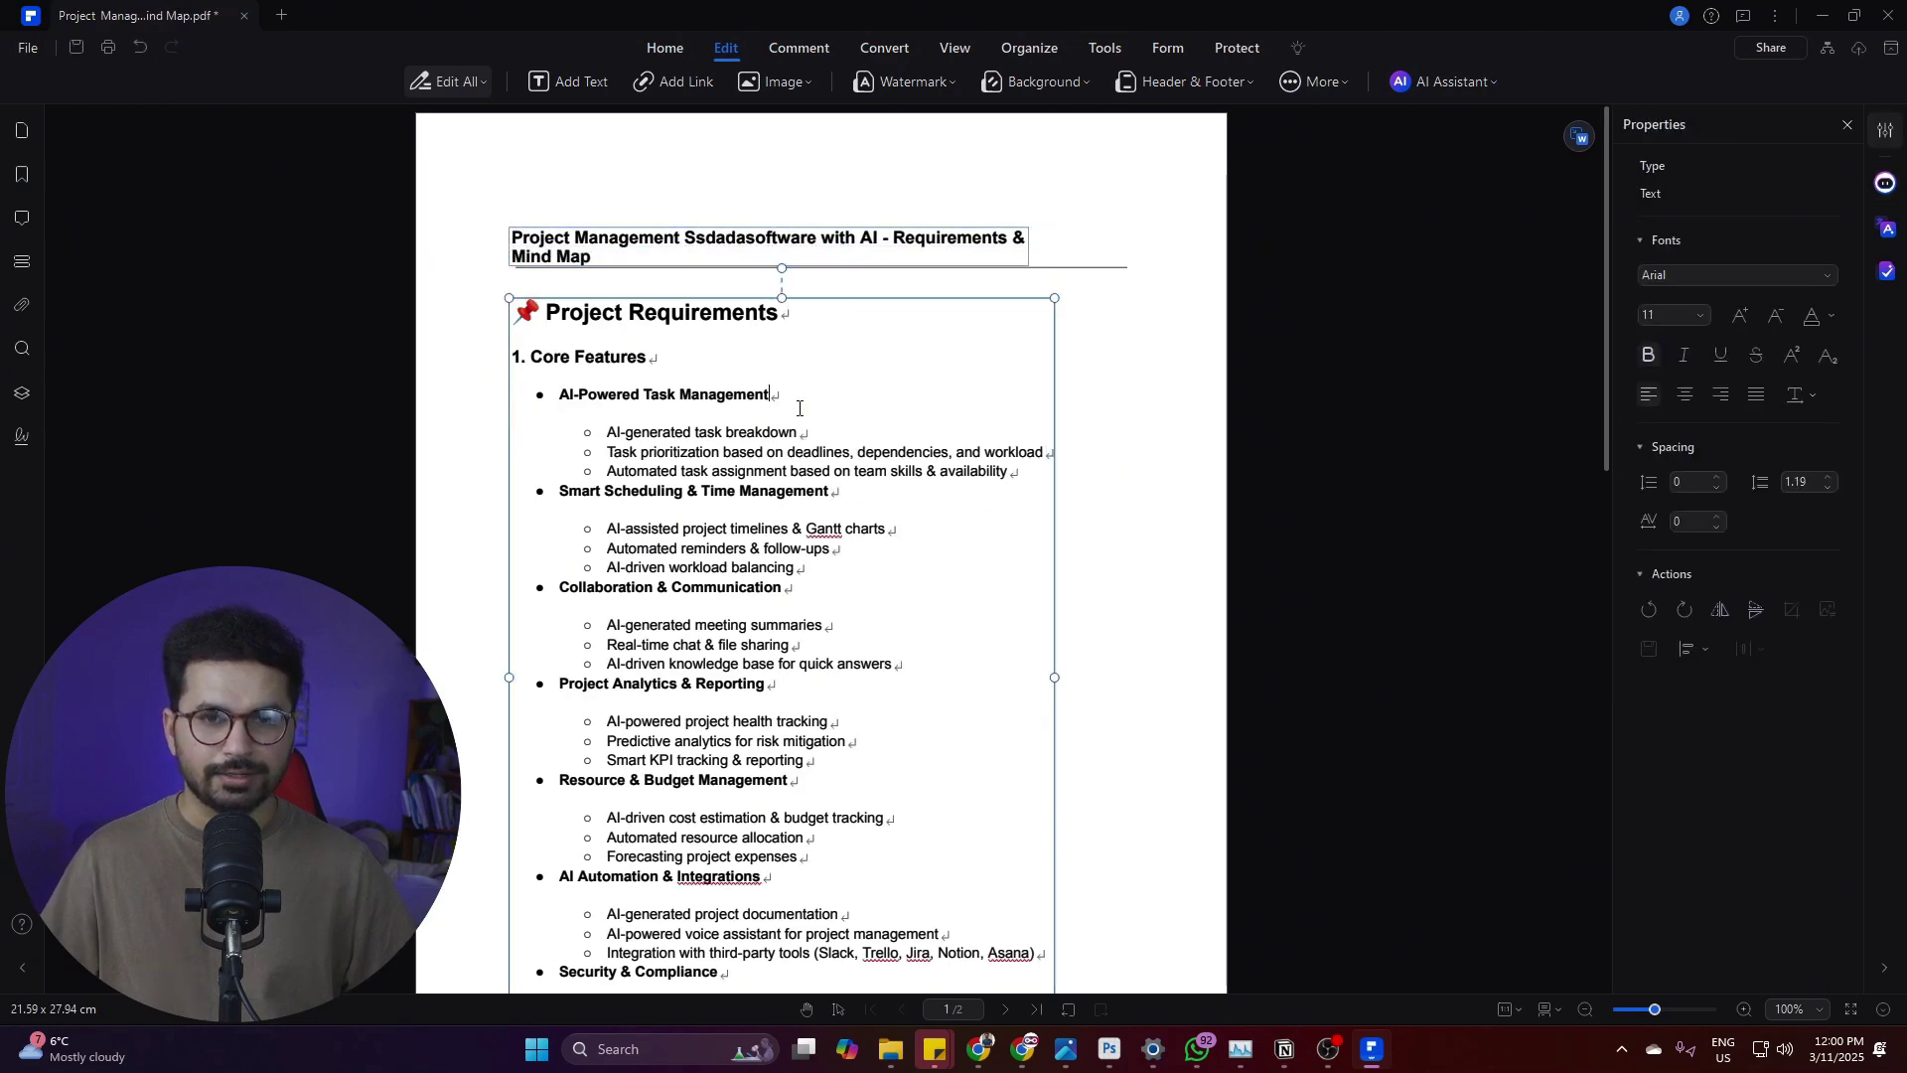
pyautogui.press('Return')
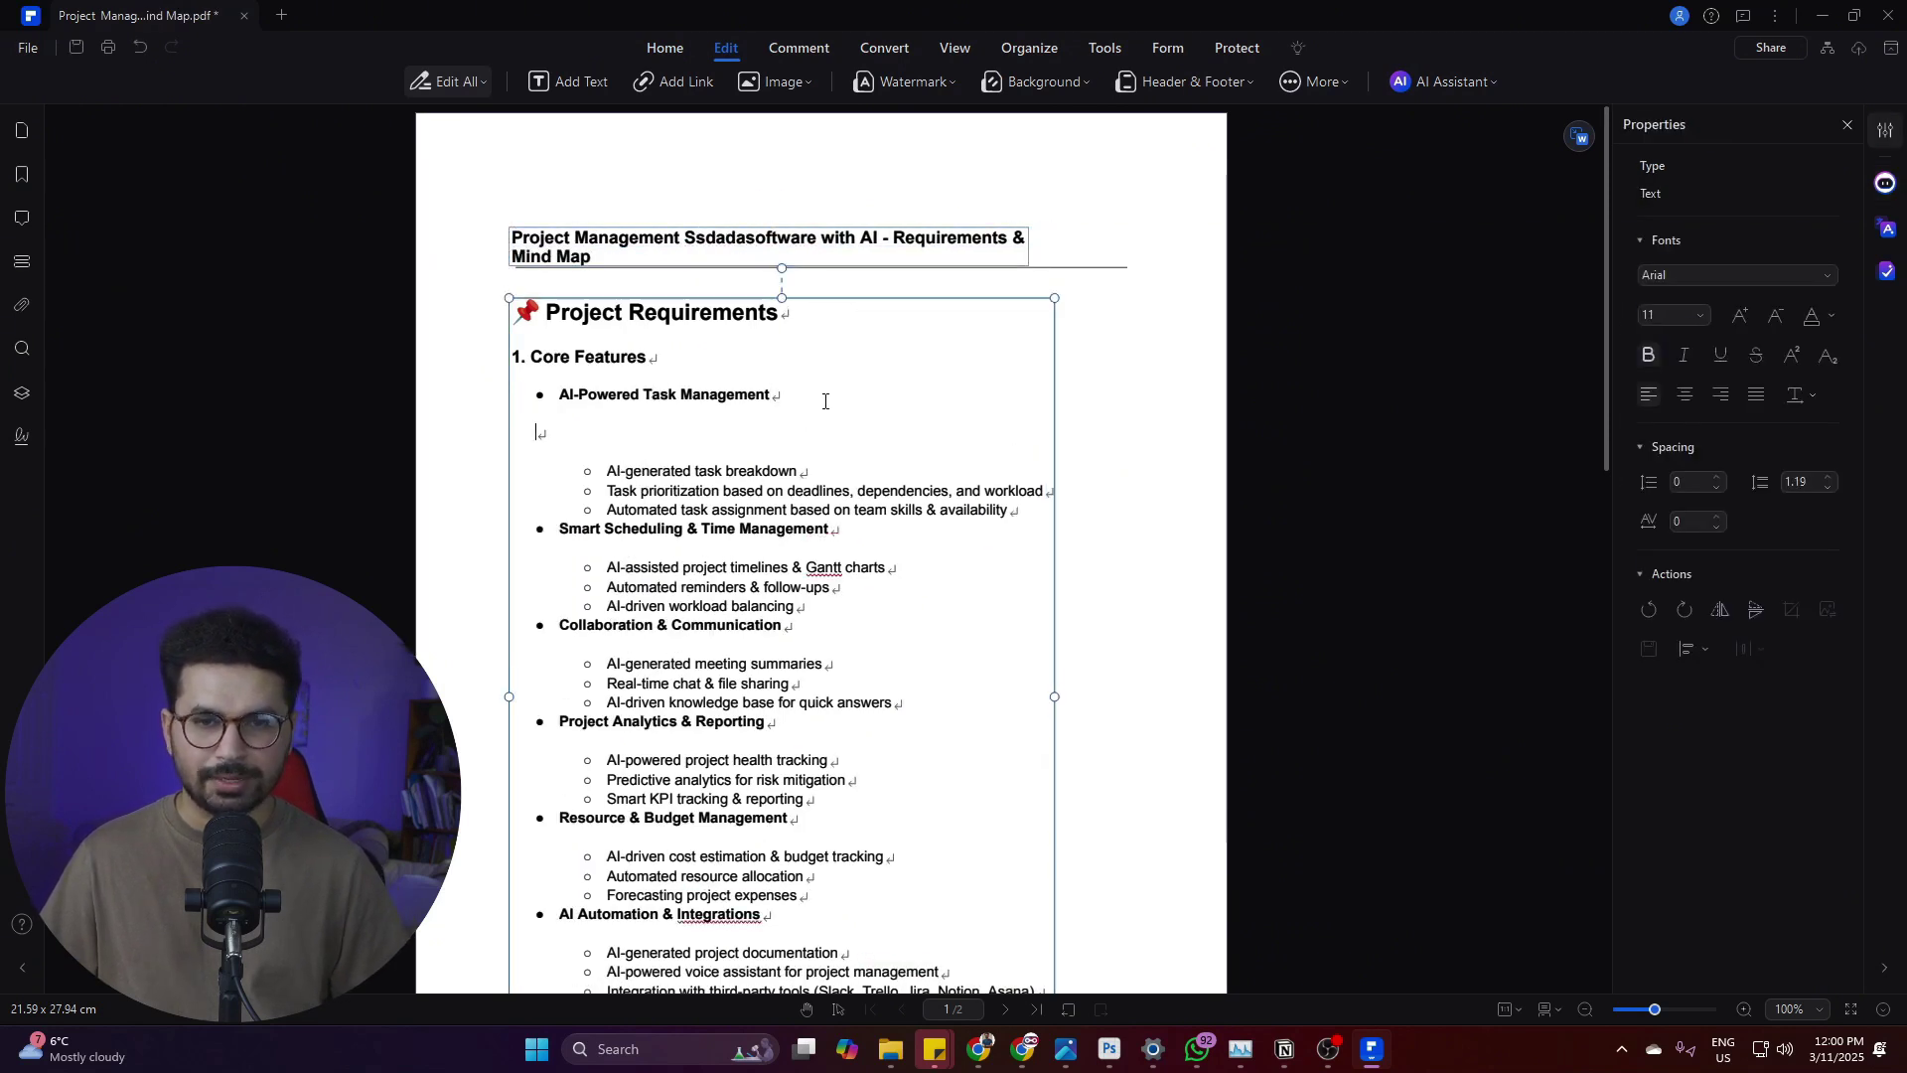
pyautogui.press('BackSpace')
# - Cancel adding an image file, then place an AI-generated image on the page
pyautogui.click(787, 81)
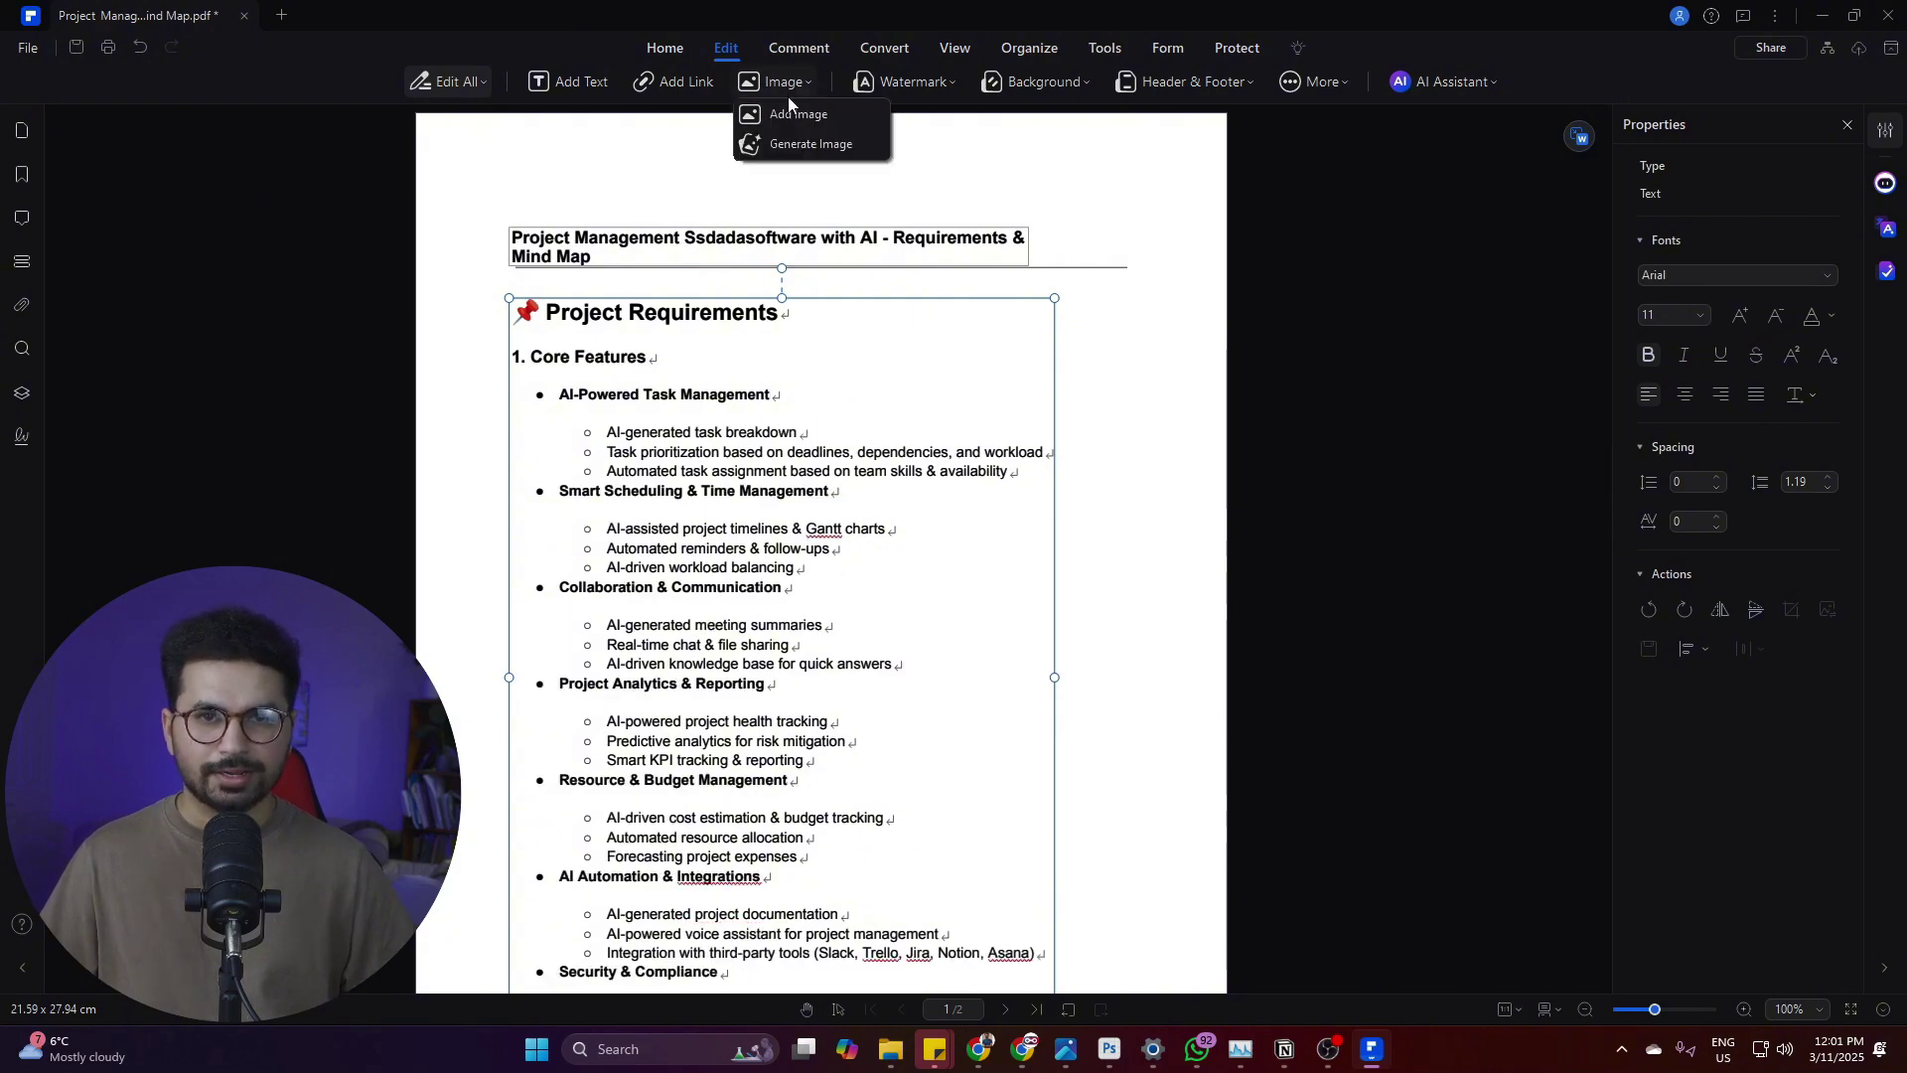
pyautogui.click(789, 112)
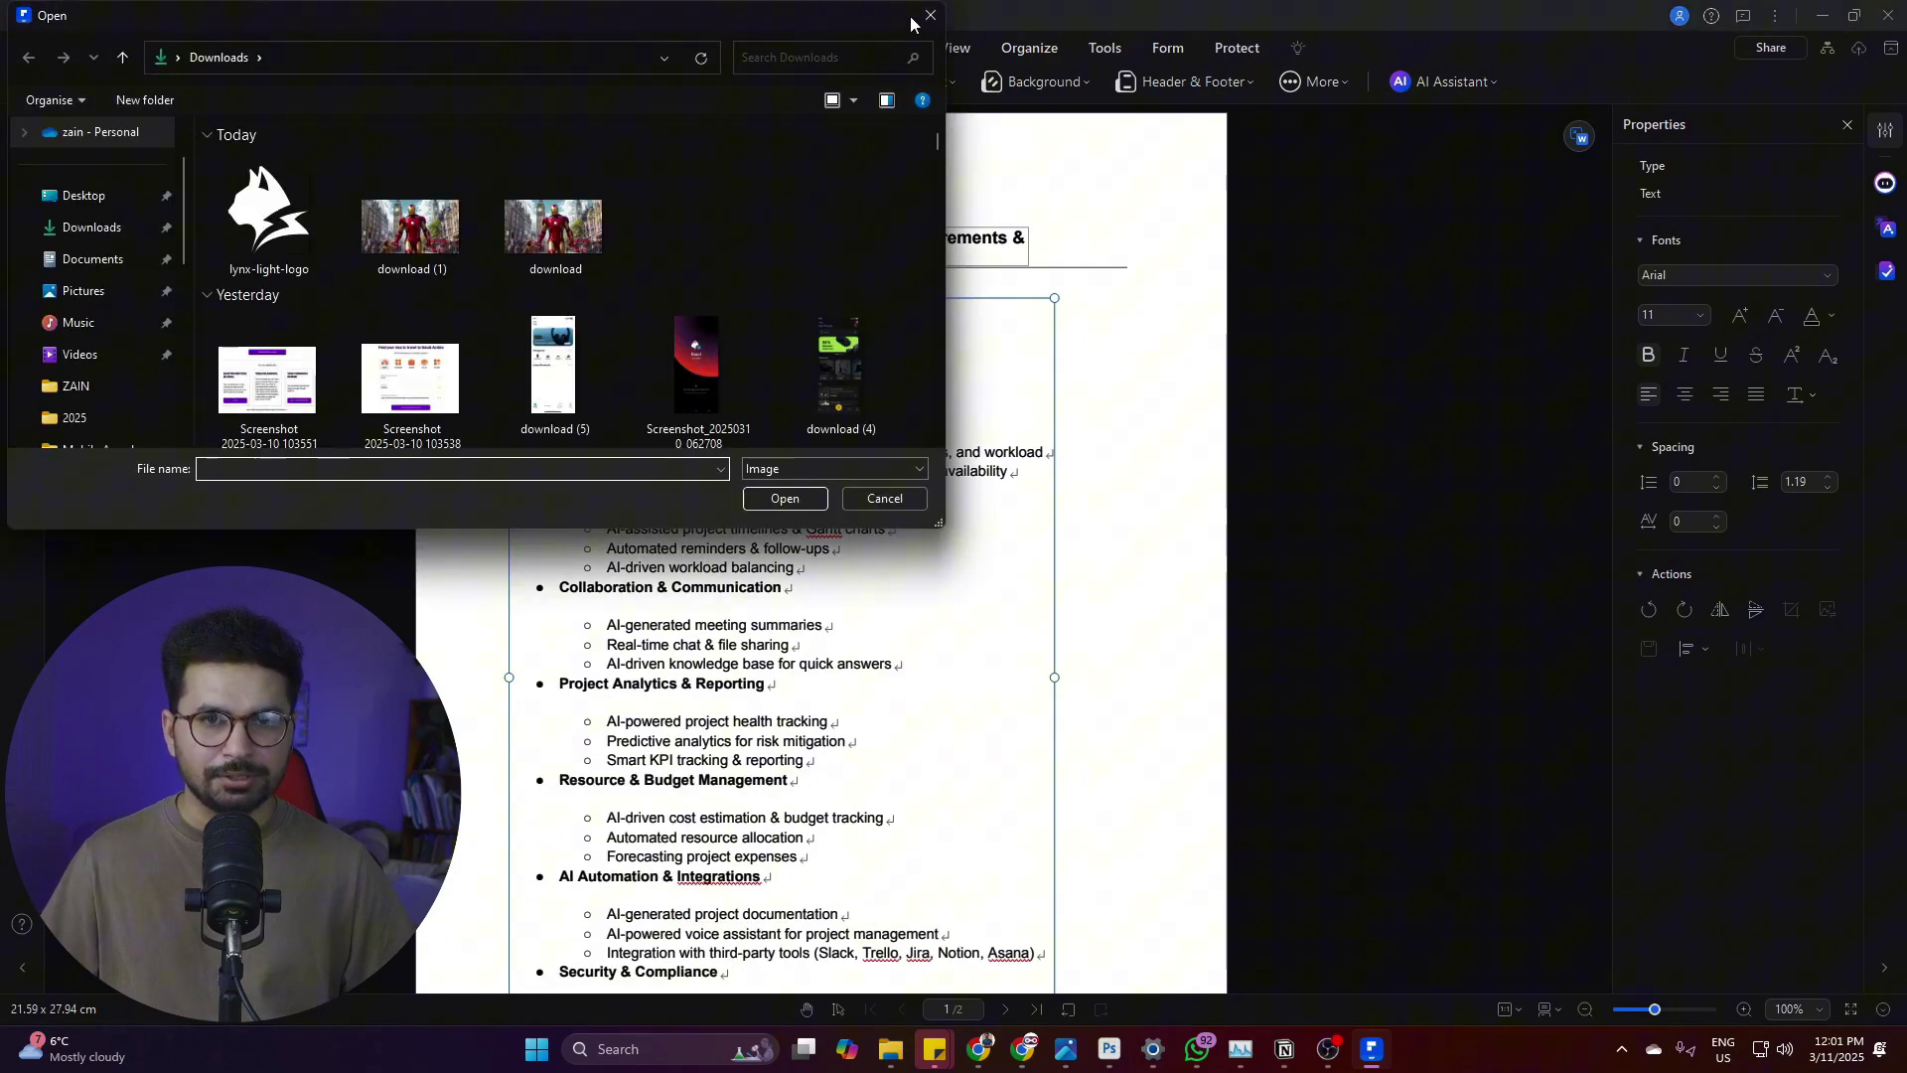
pyautogui.click(912, 26)
pyautogui.click(787, 81)
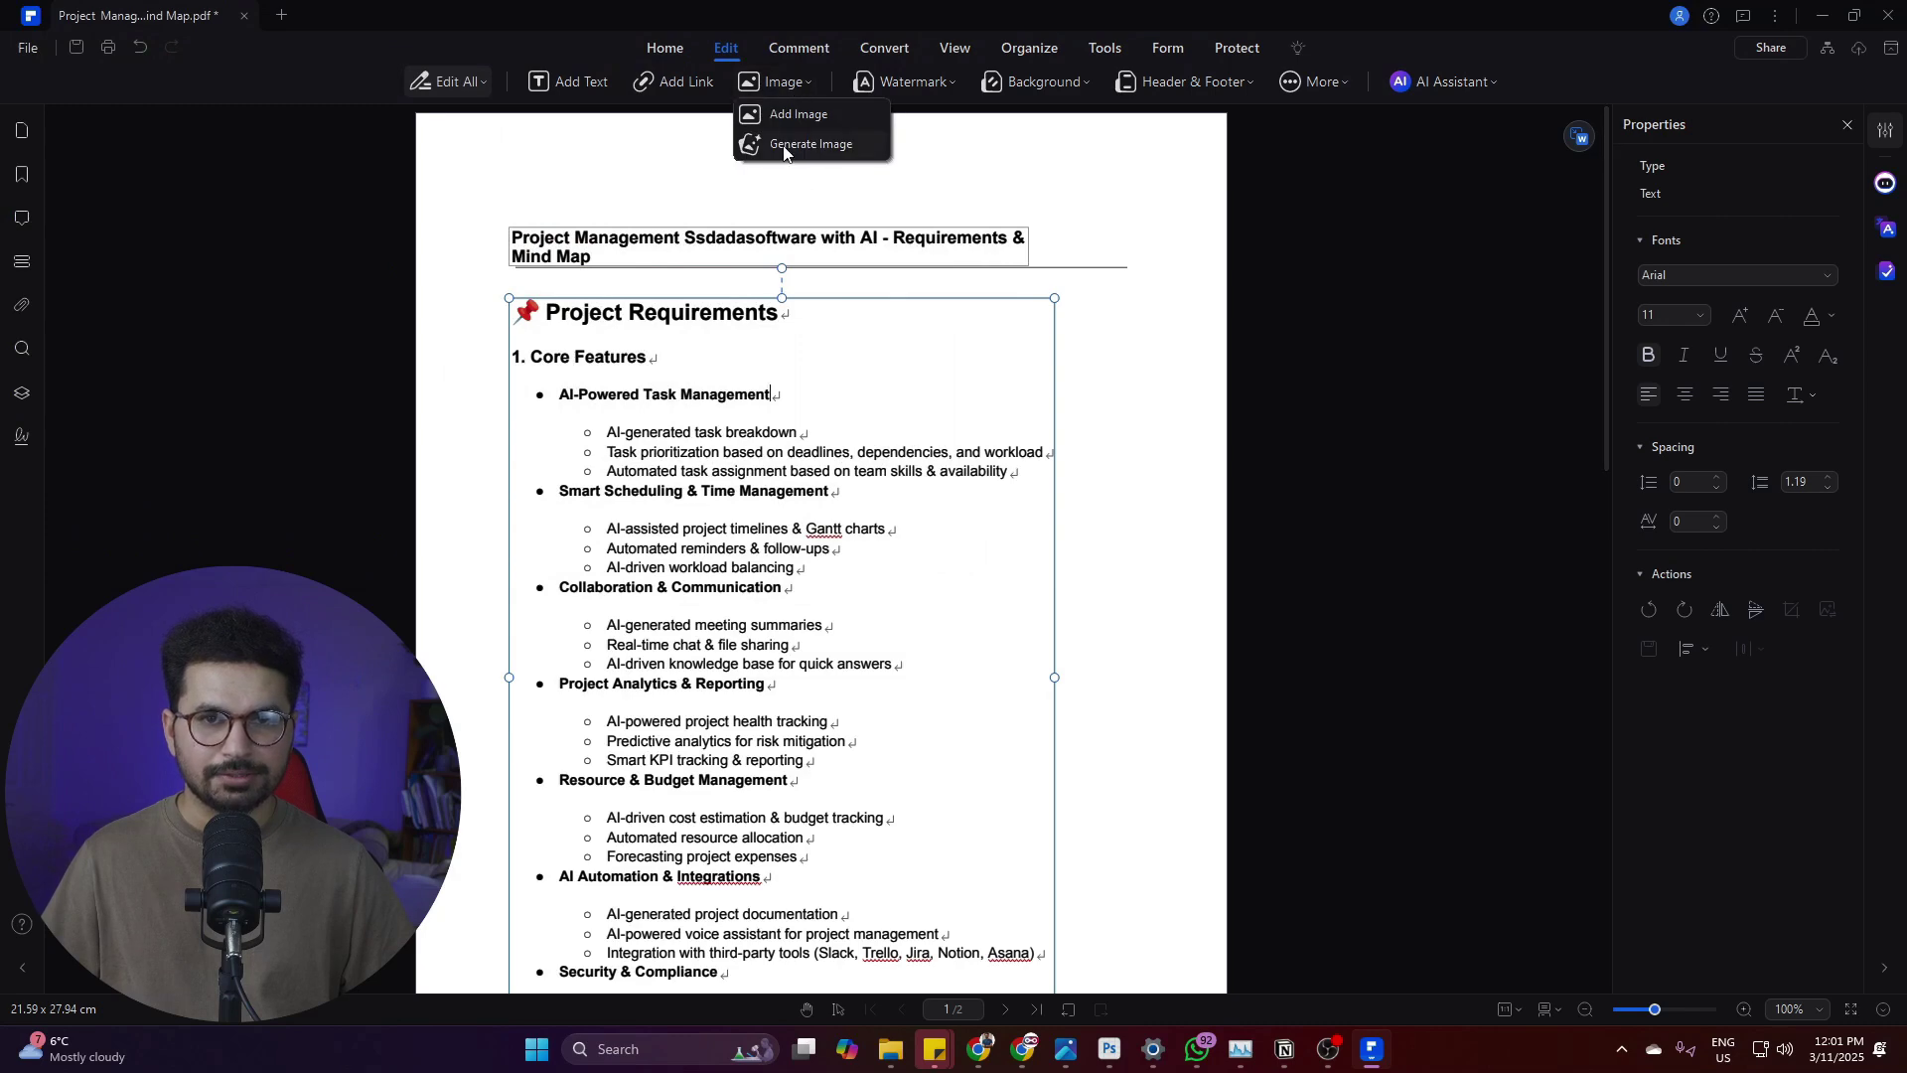
pyautogui.click(786, 147)
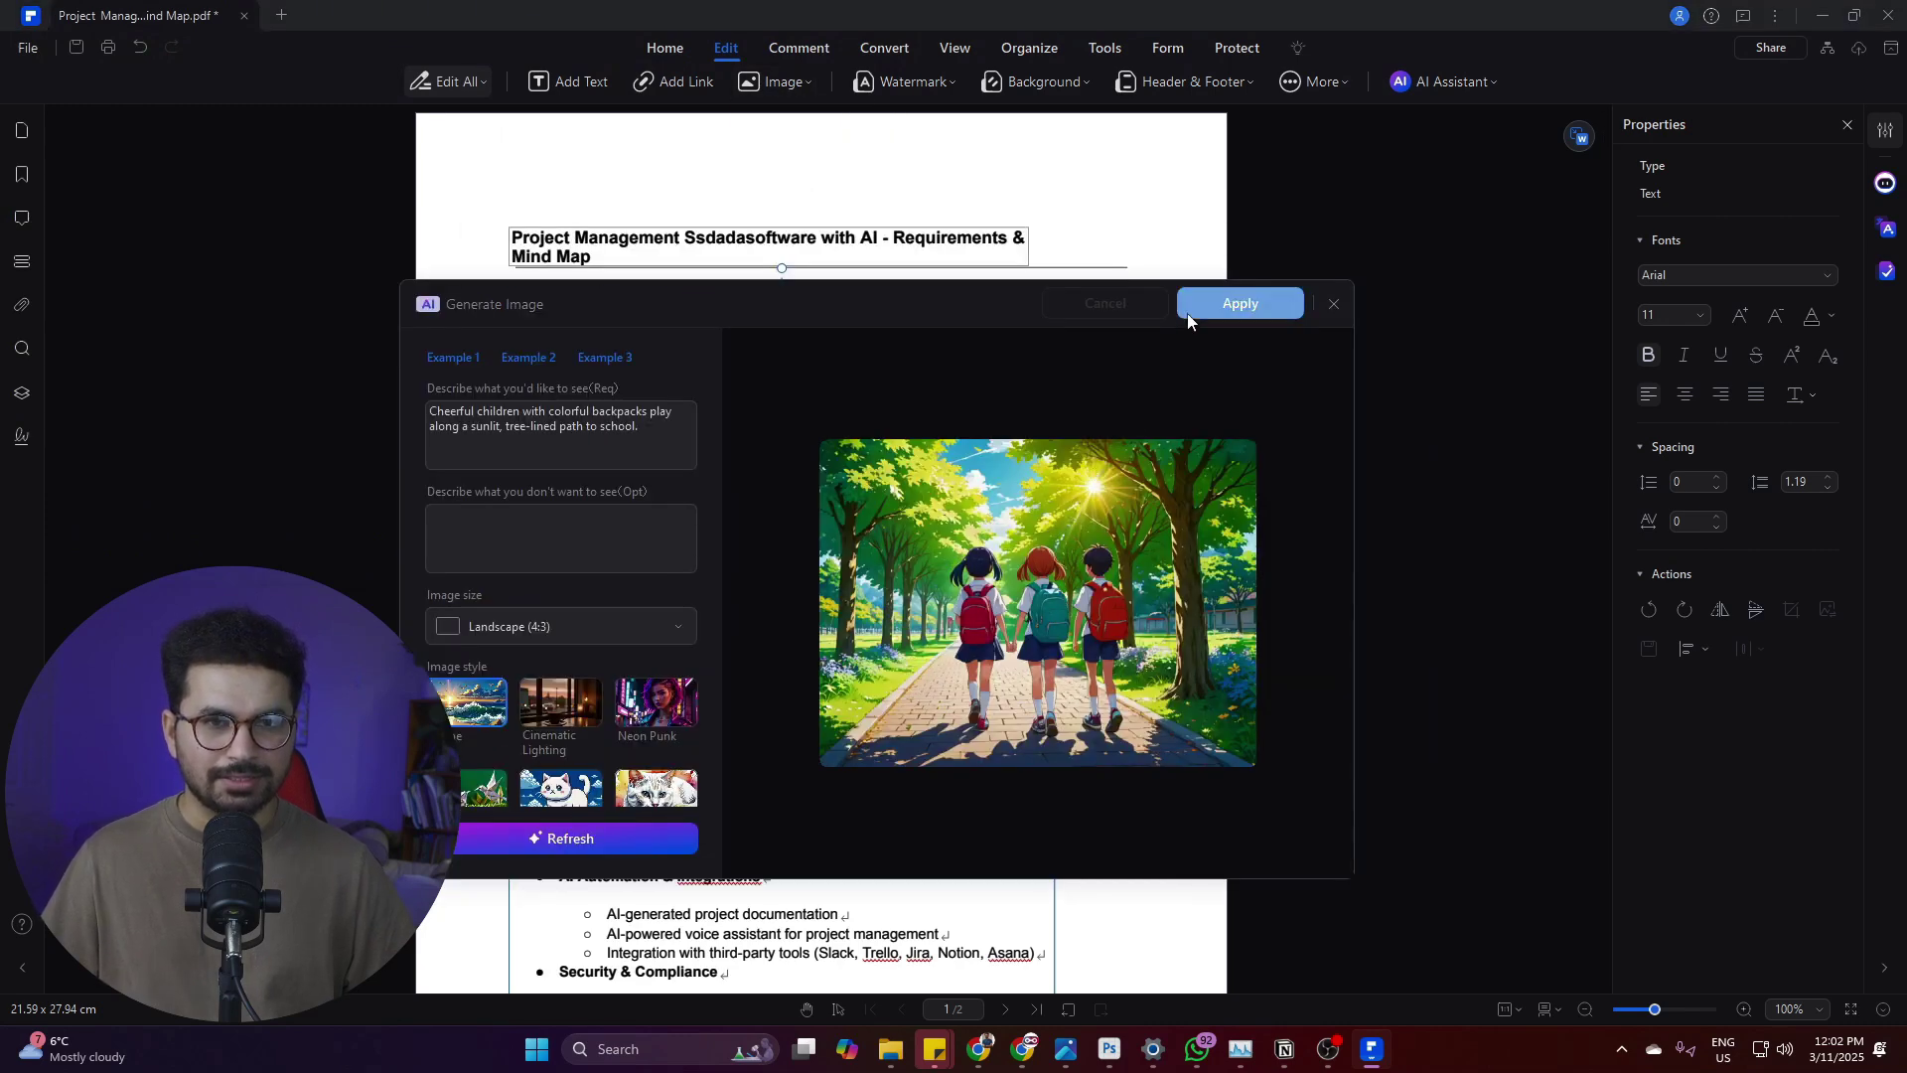
pyautogui.click(1238, 306)
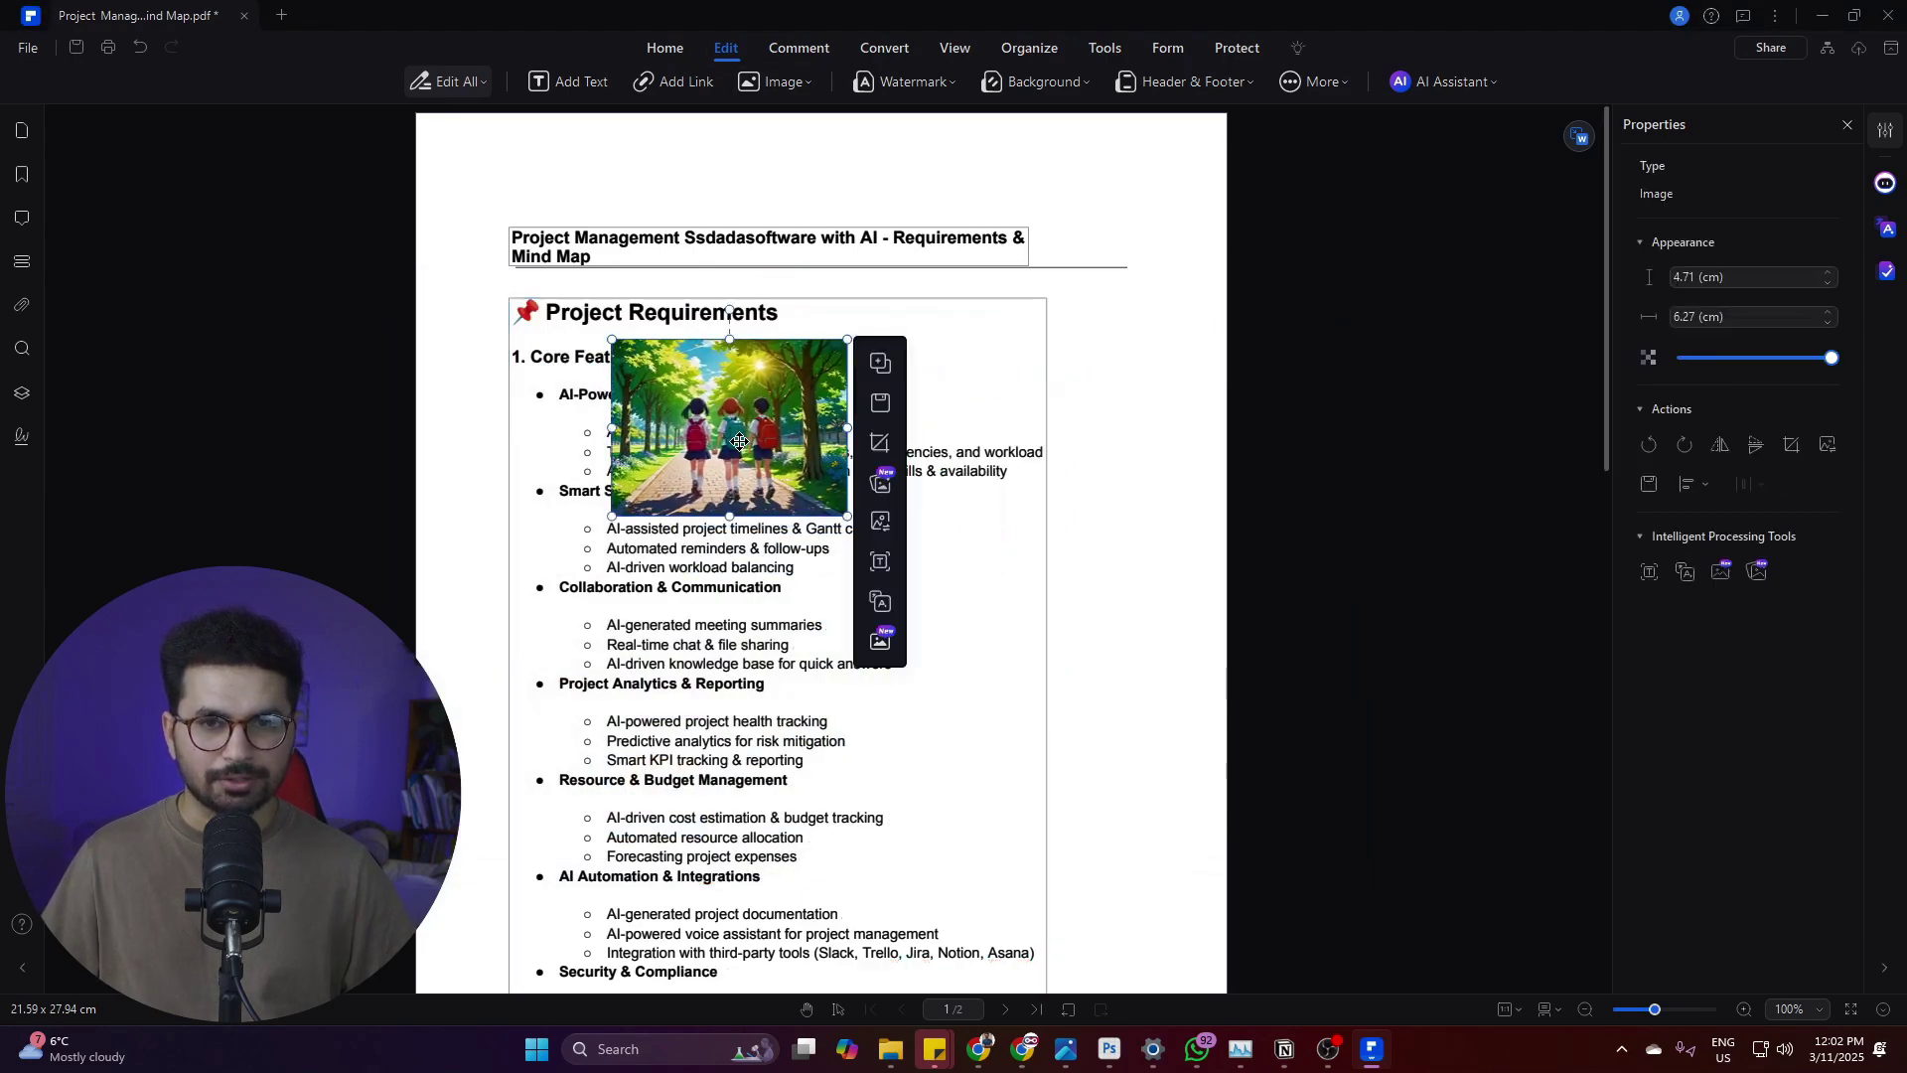
# - Drag the generated image off the page and bring up the AI Assistant features
pyautogui.moveTo(786, 455); pyautogui.dragTo(1429, 135)
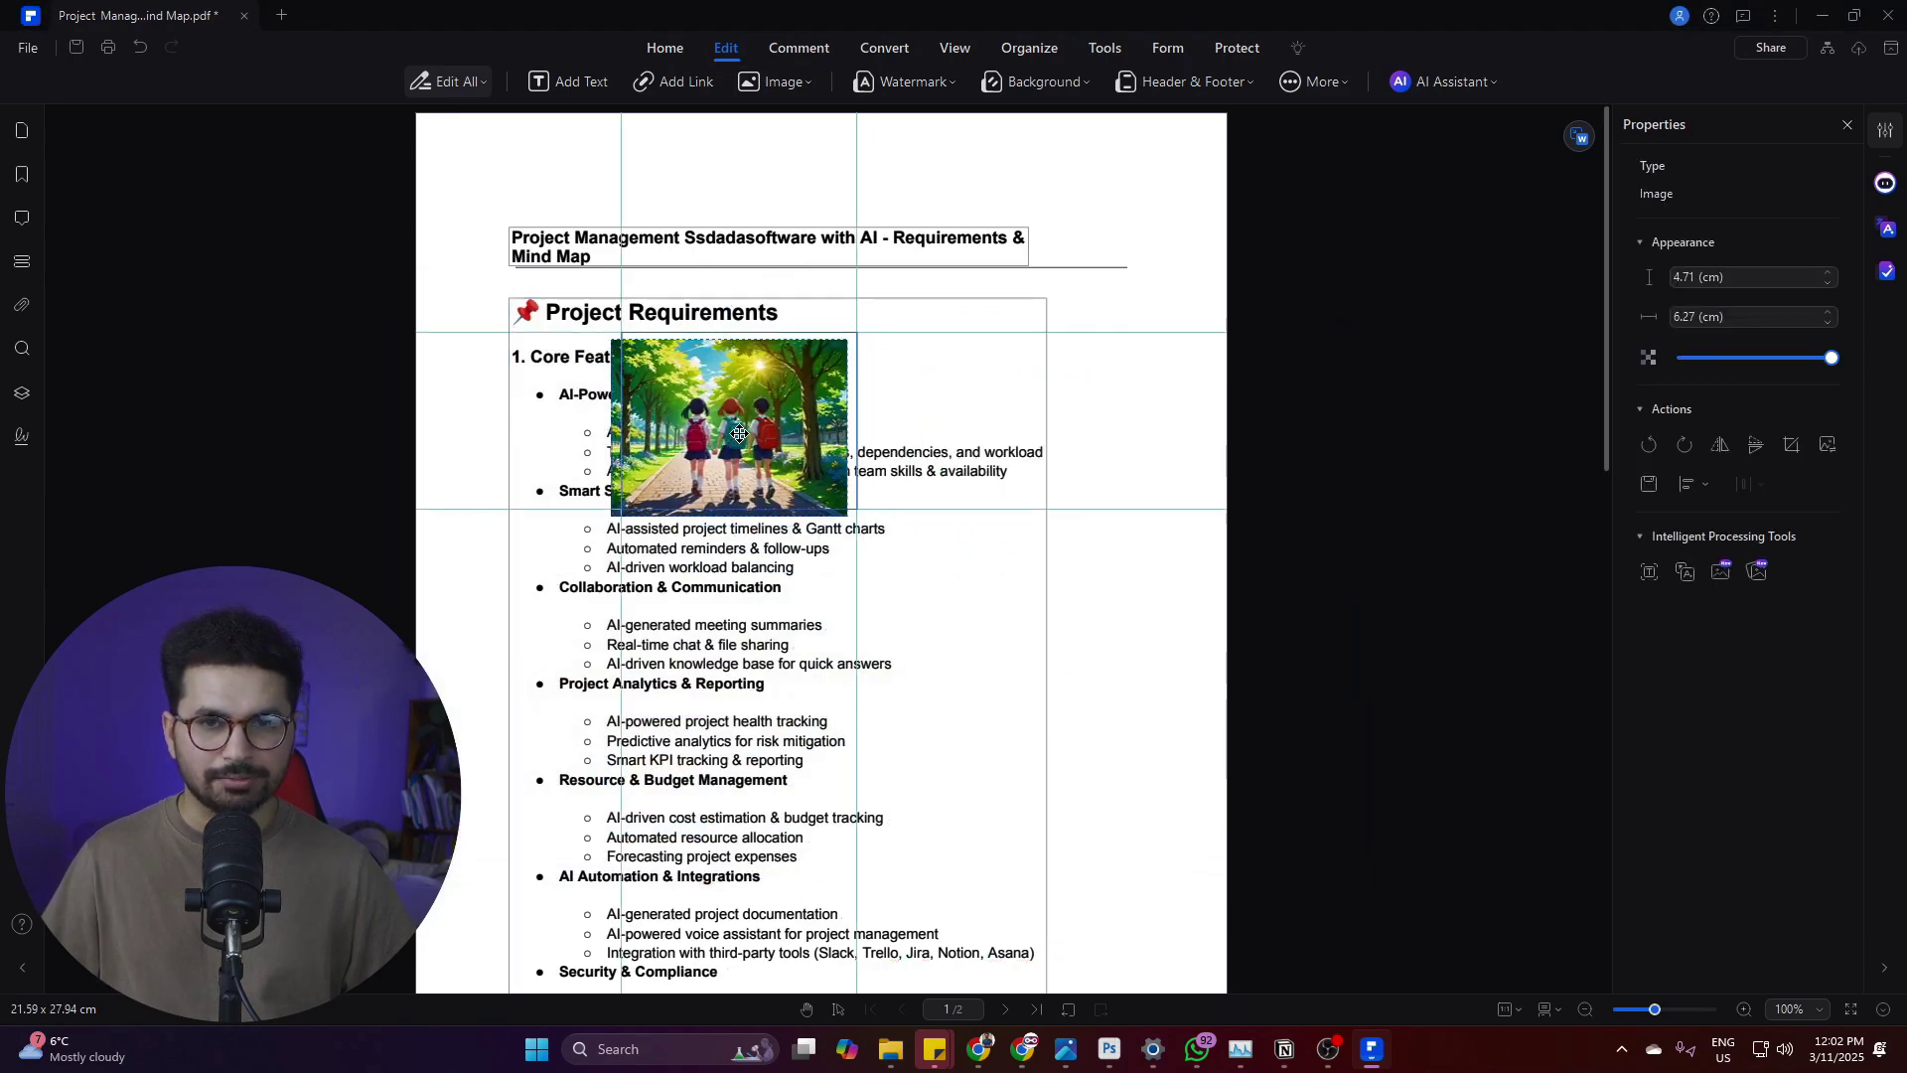
pyautogui.click(1461, 83)
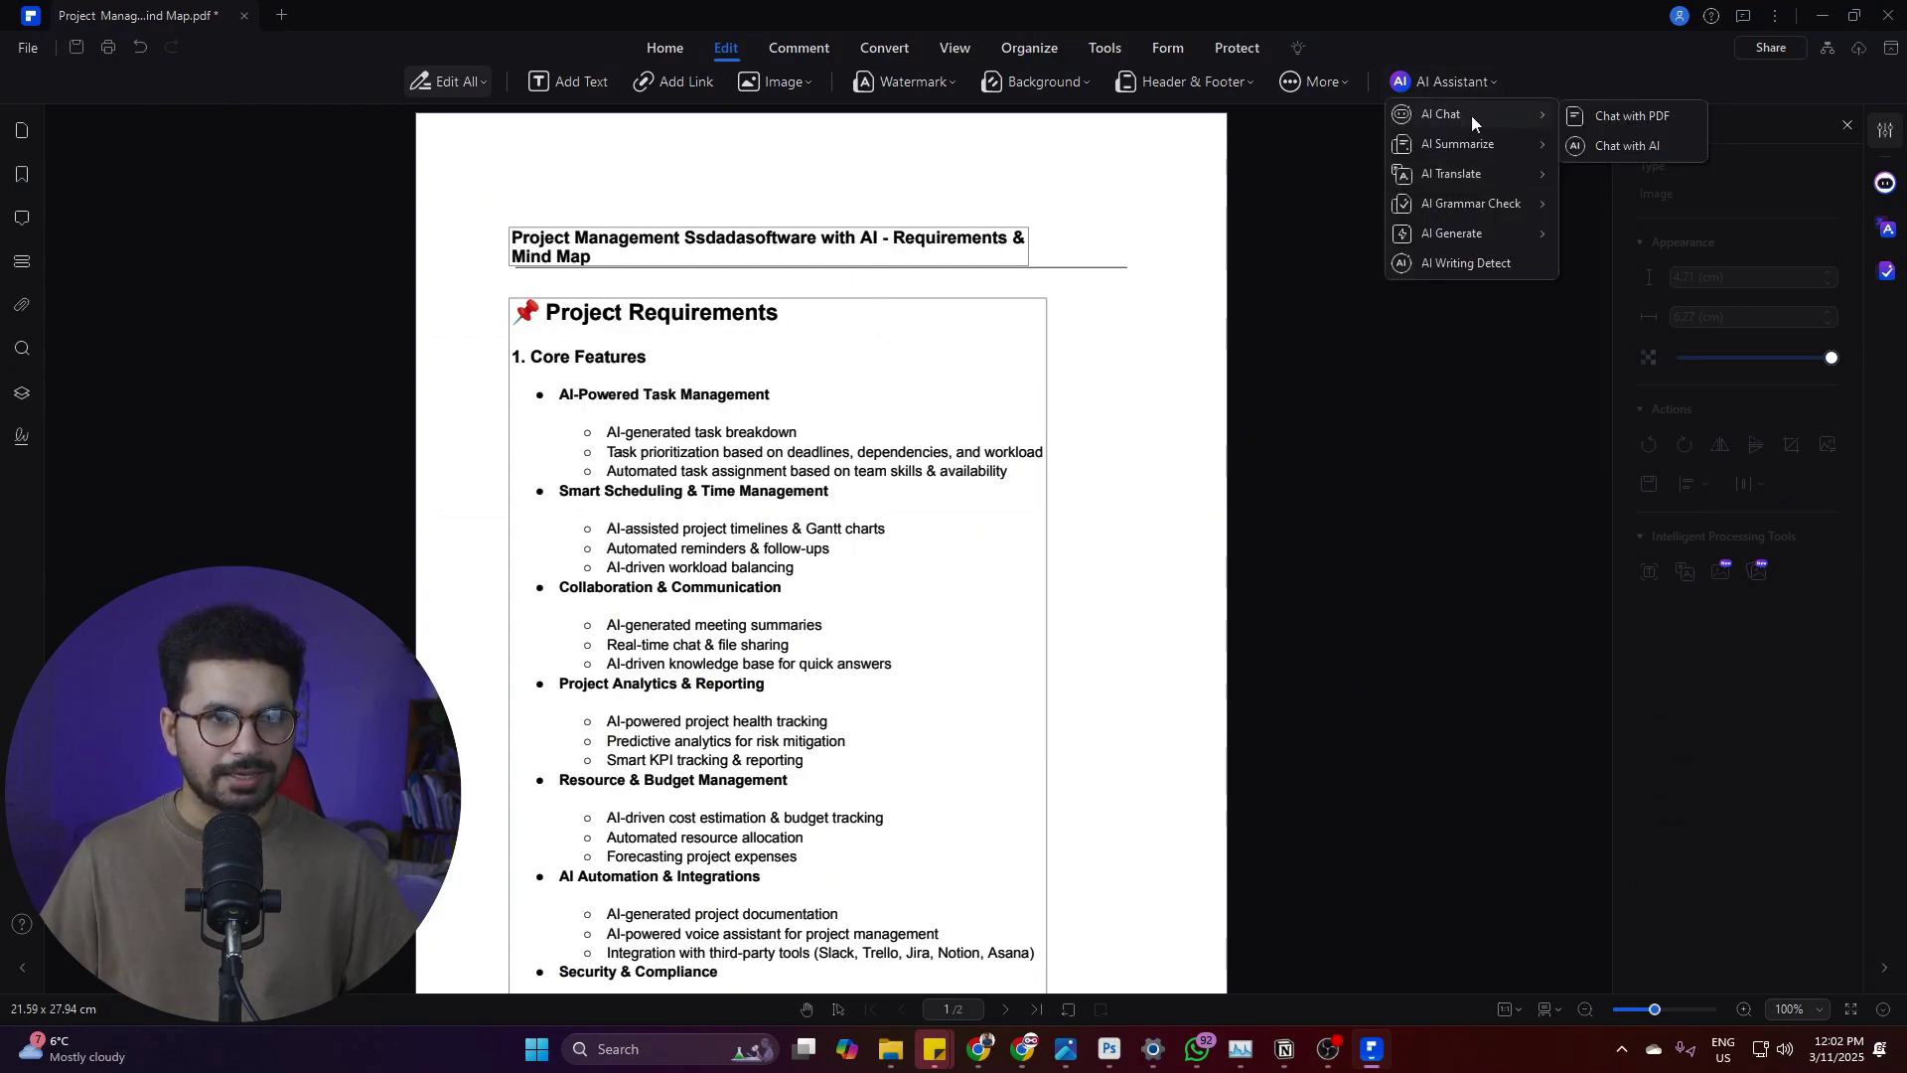
pyautogui.moveTo(1455, 145)
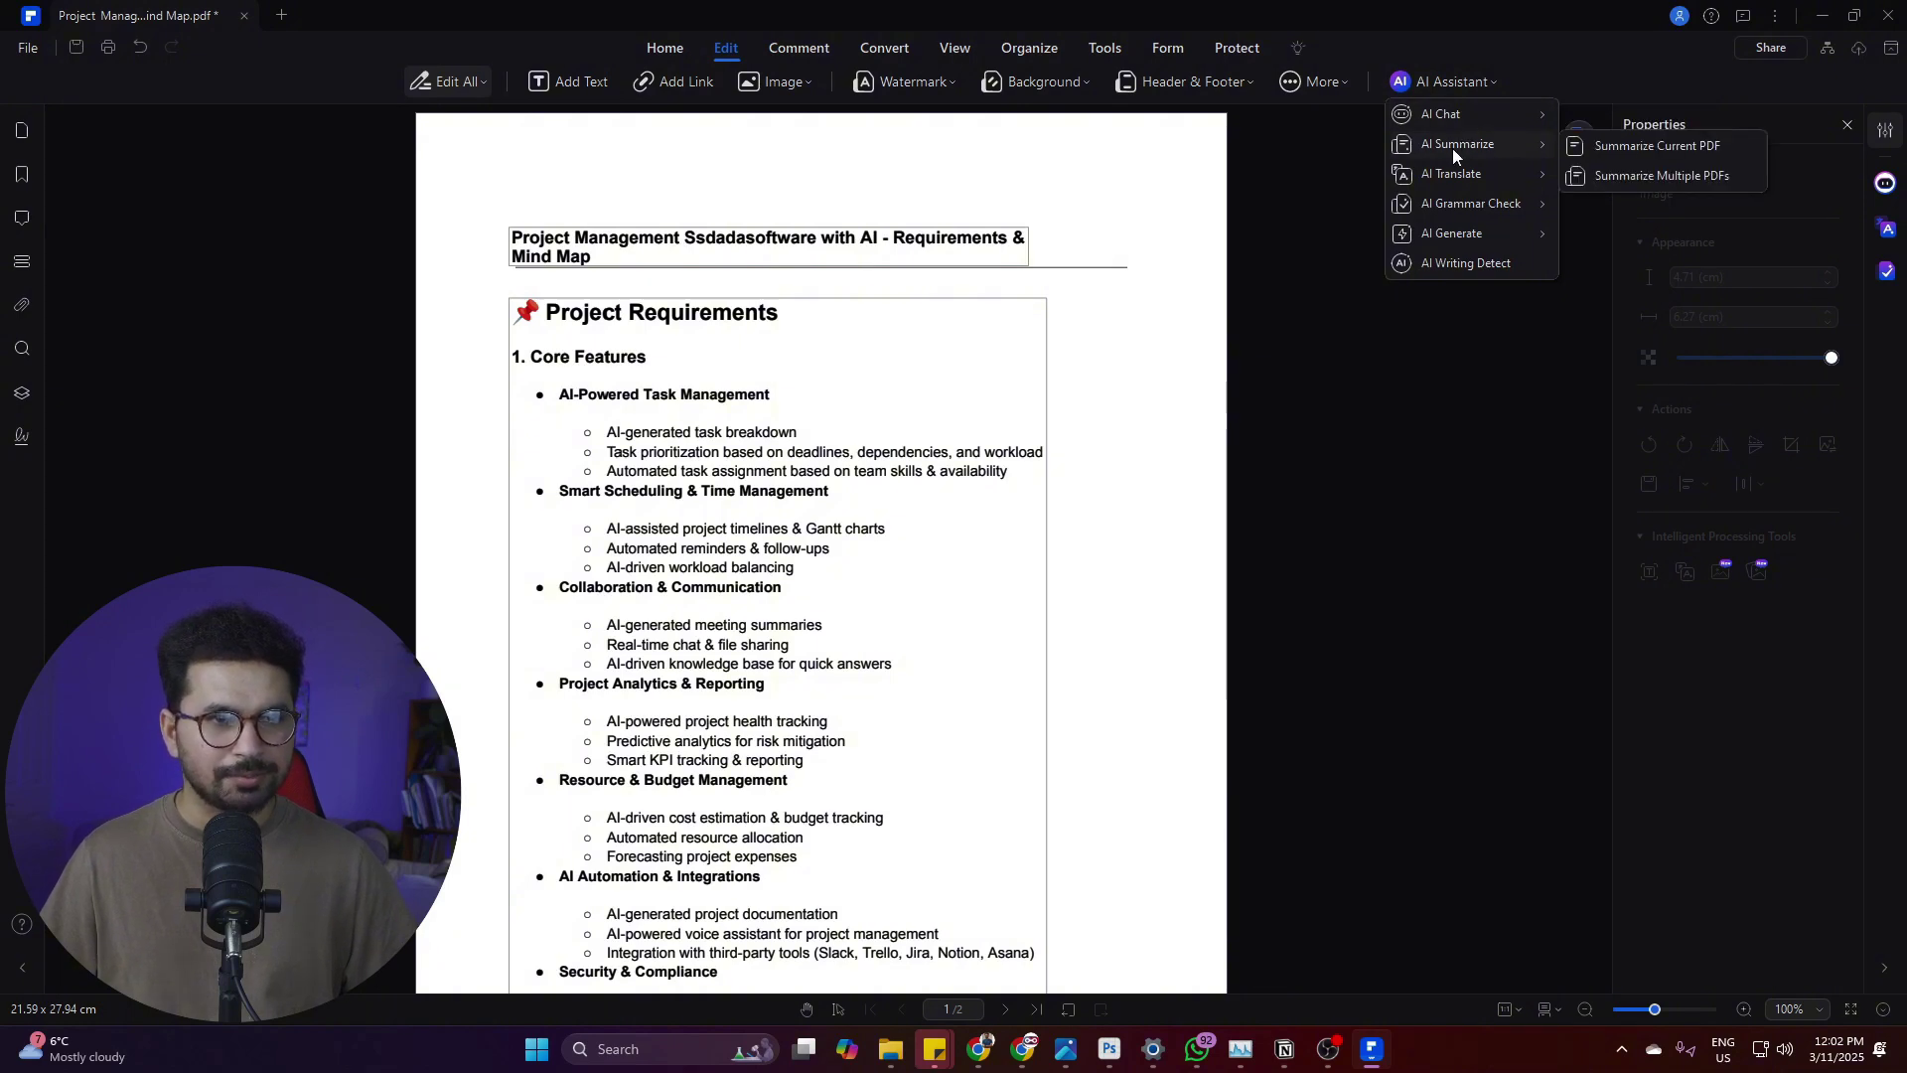
# - Summarize the current PDF with AI, saving pending changes first
pyautogui.click(1636, 148)
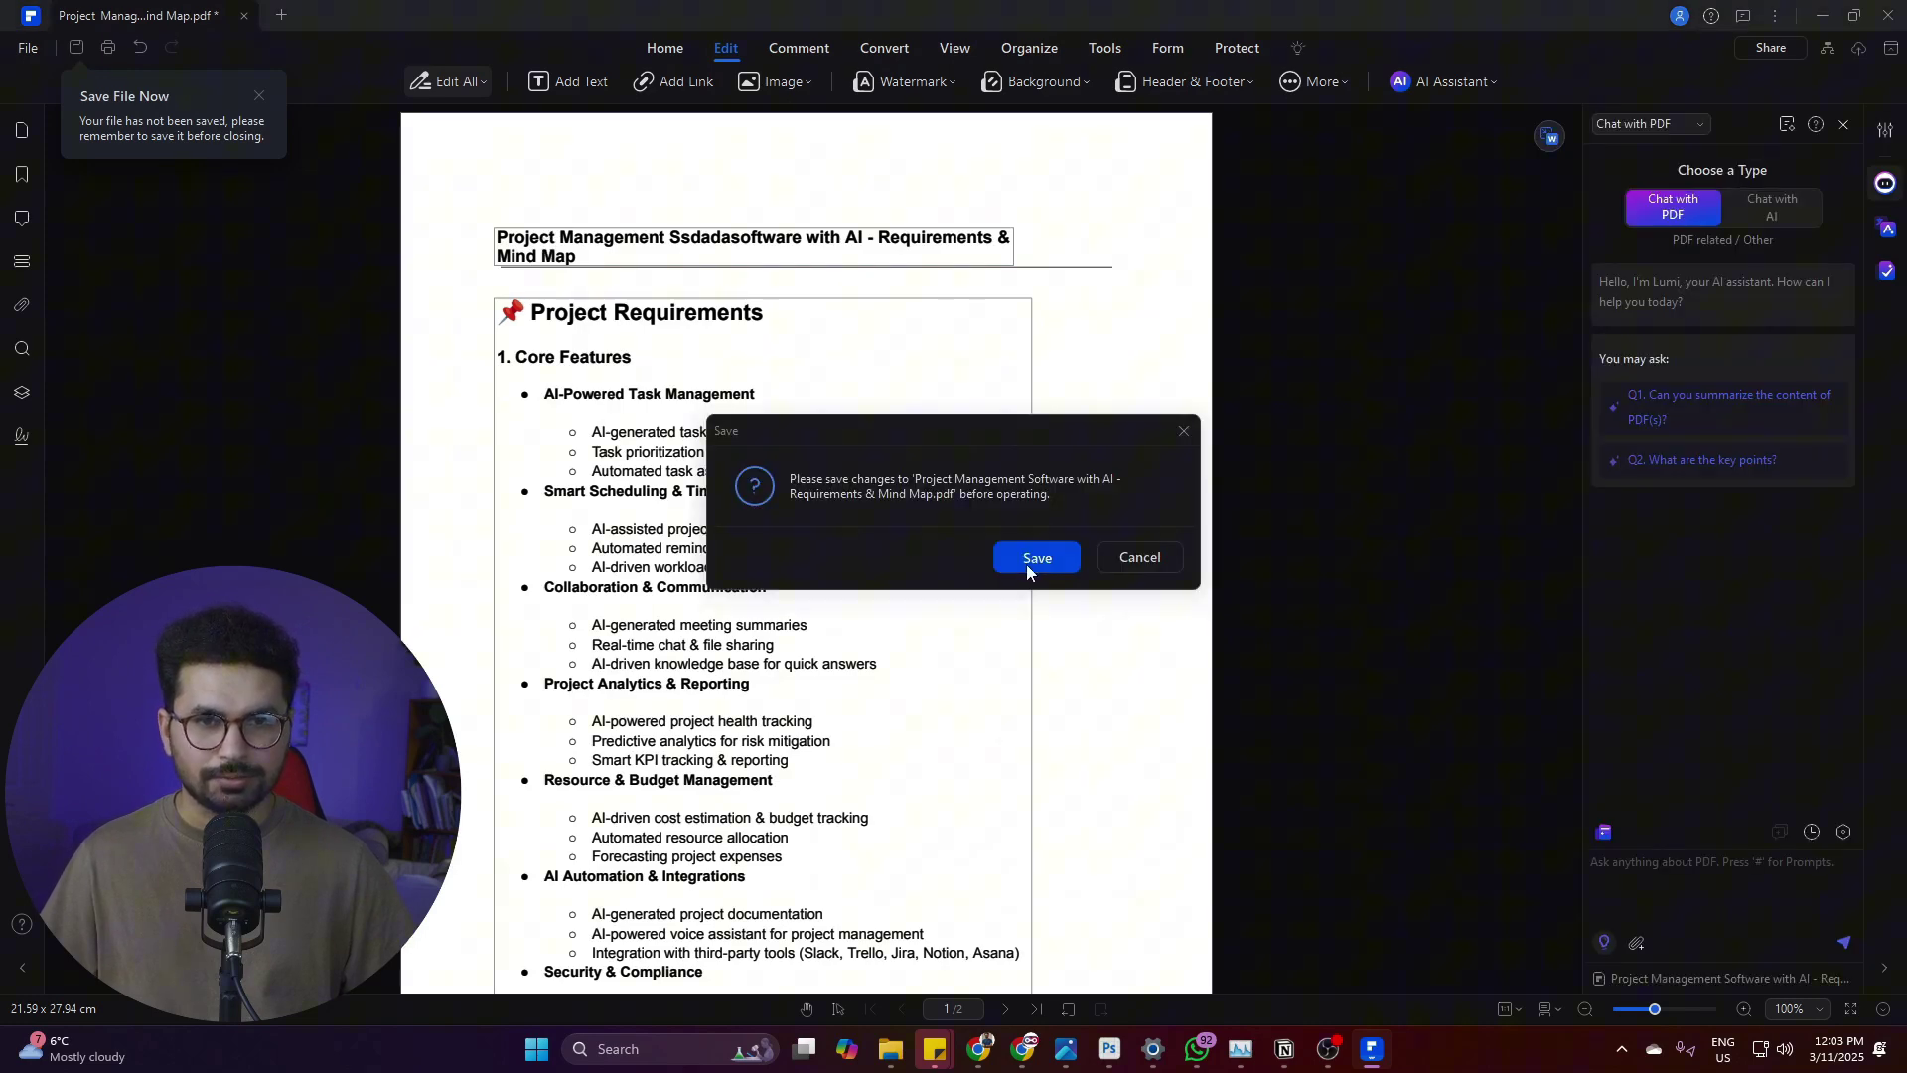
pyautogui.click(1034, 557)
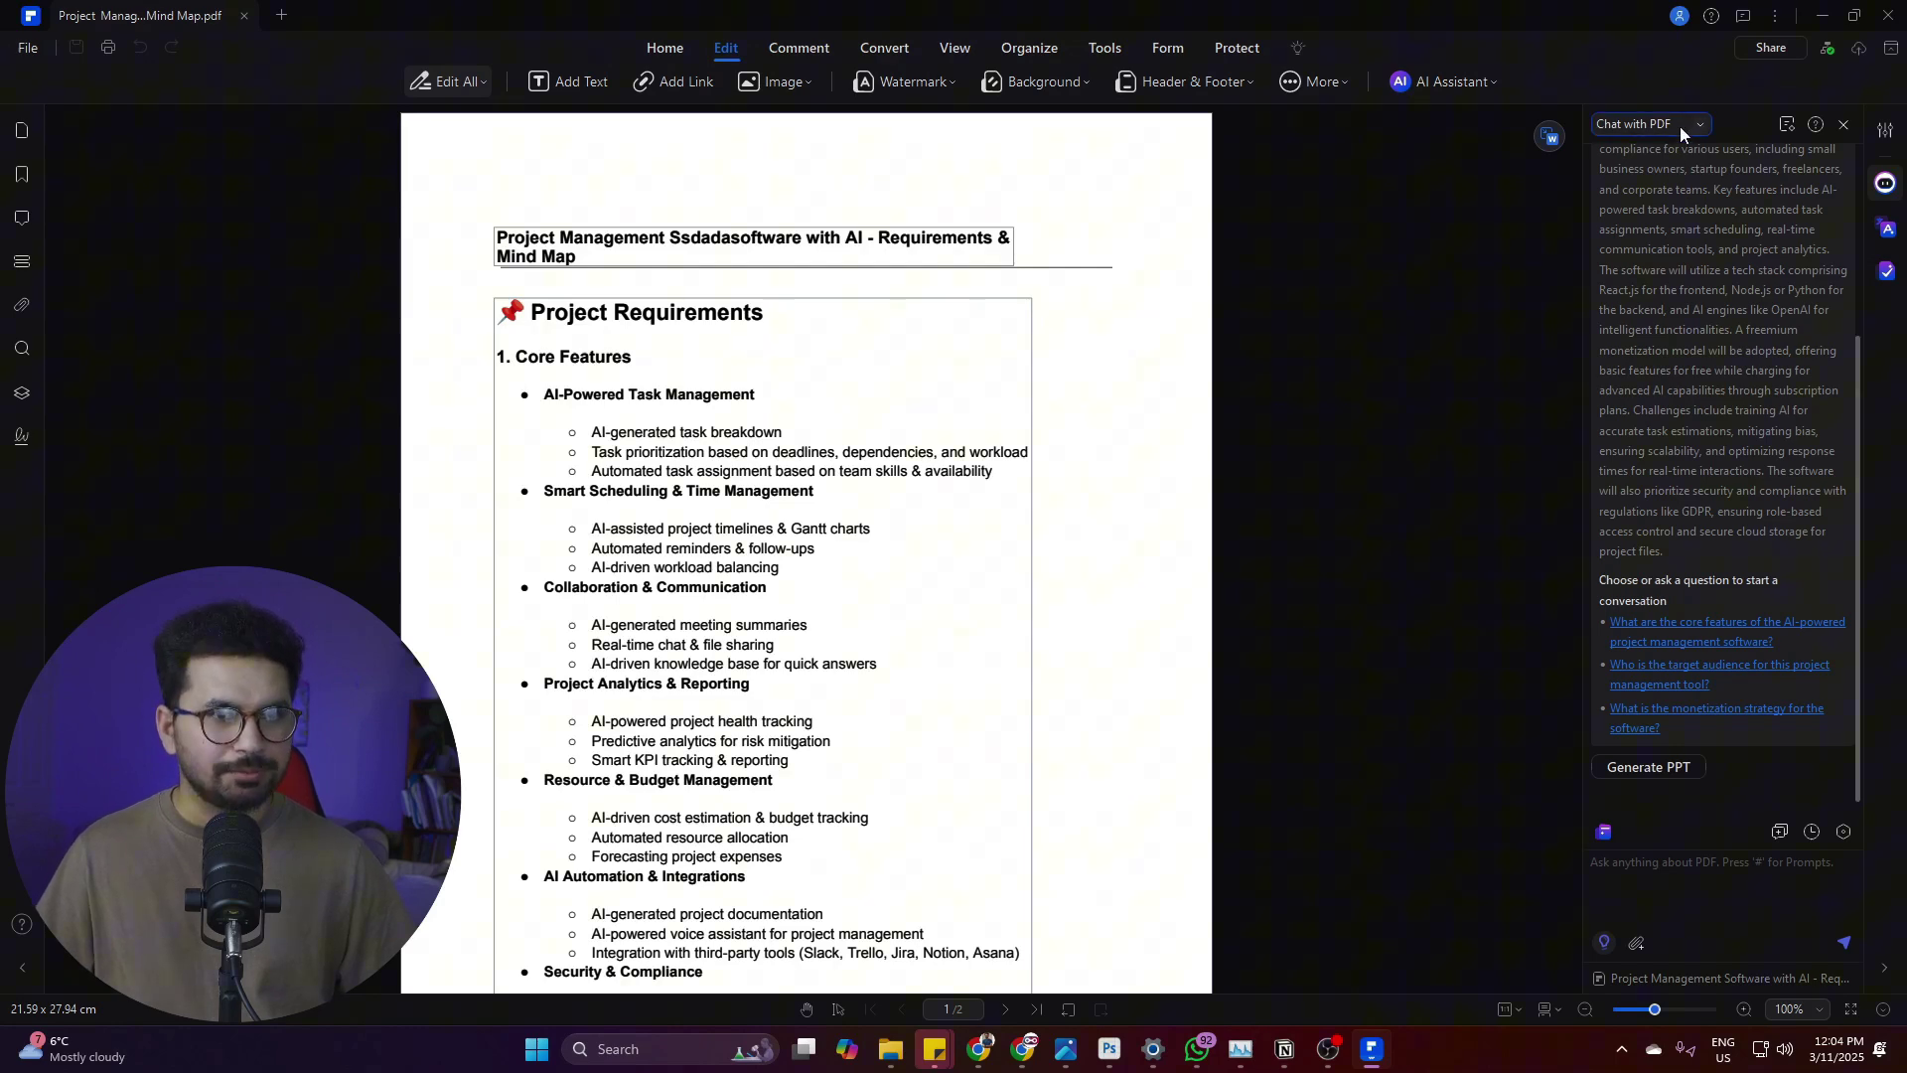
# - Set up PDF Translator with French as the target language, keeping only translated text
pyautogui.click(1442, 81)
pyautogui.moveTo(1450, 174)
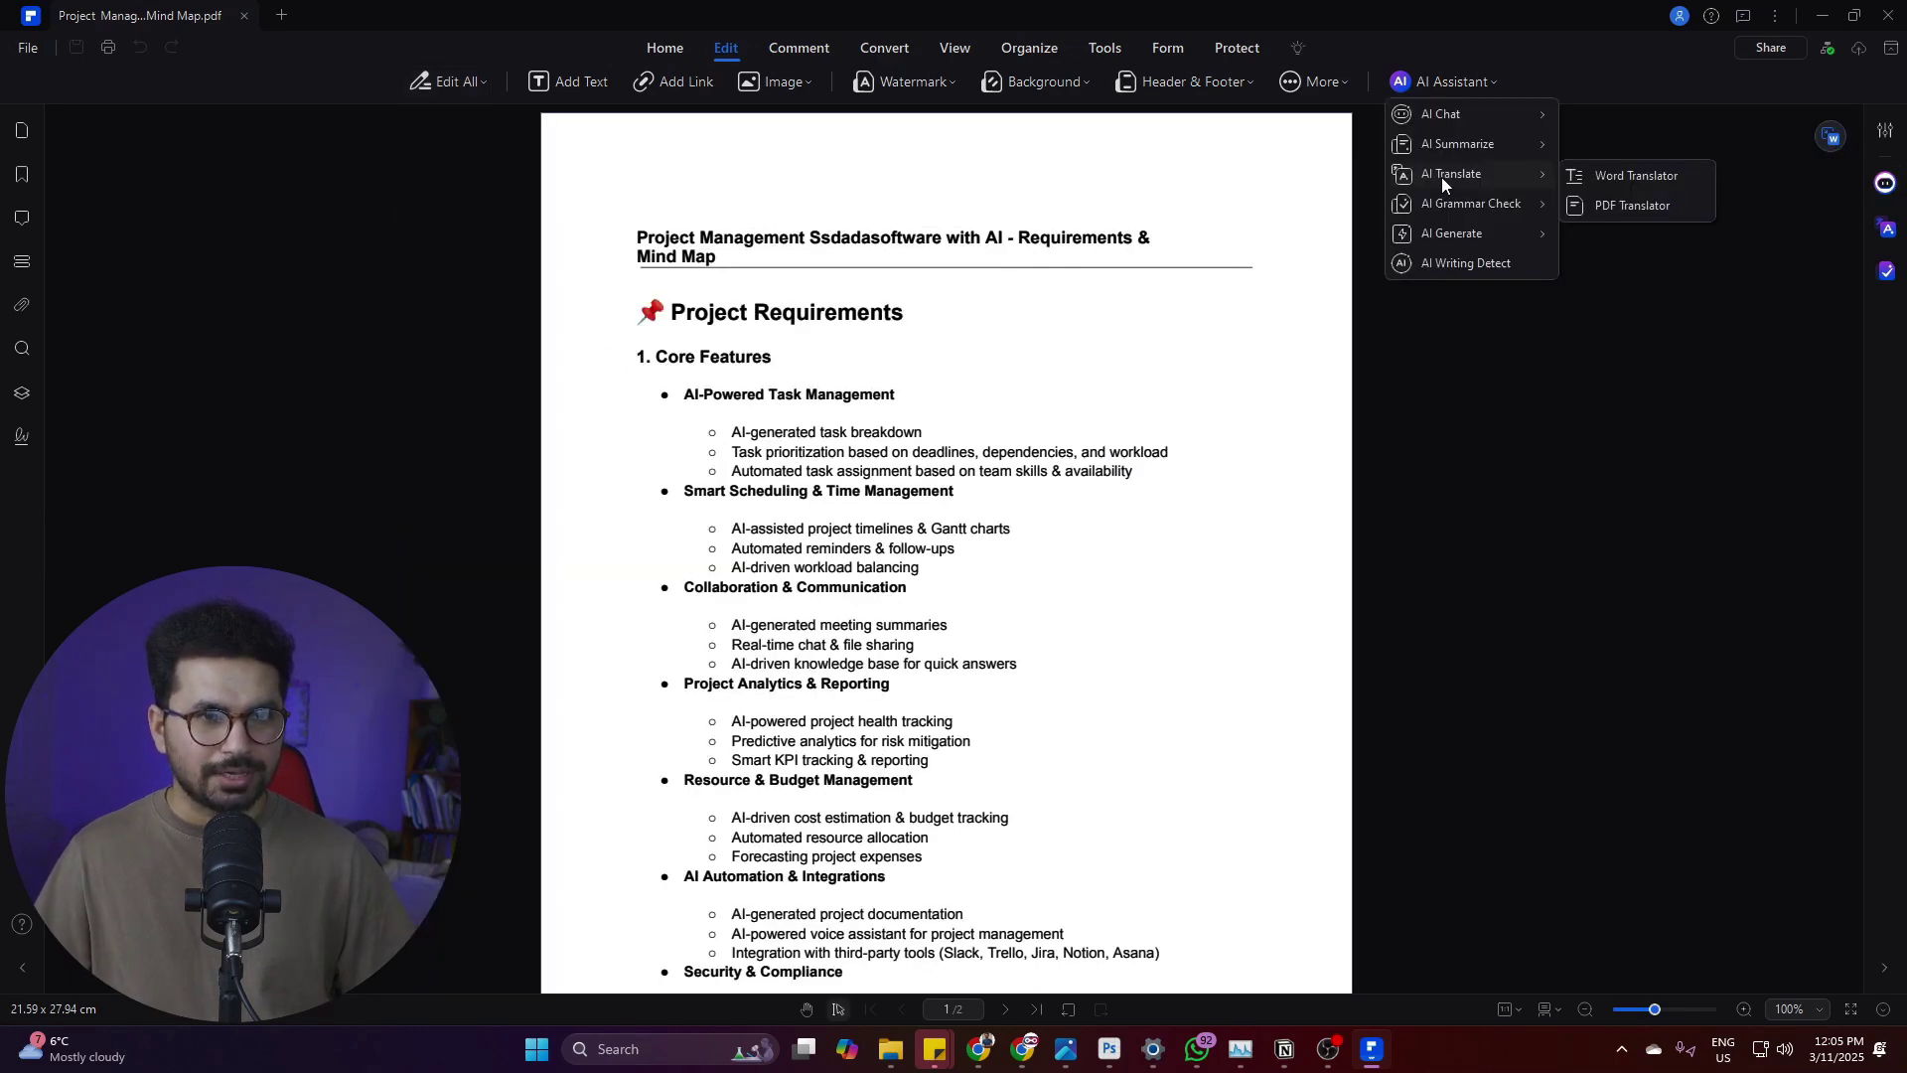
pyautogui.click(1623, 205)
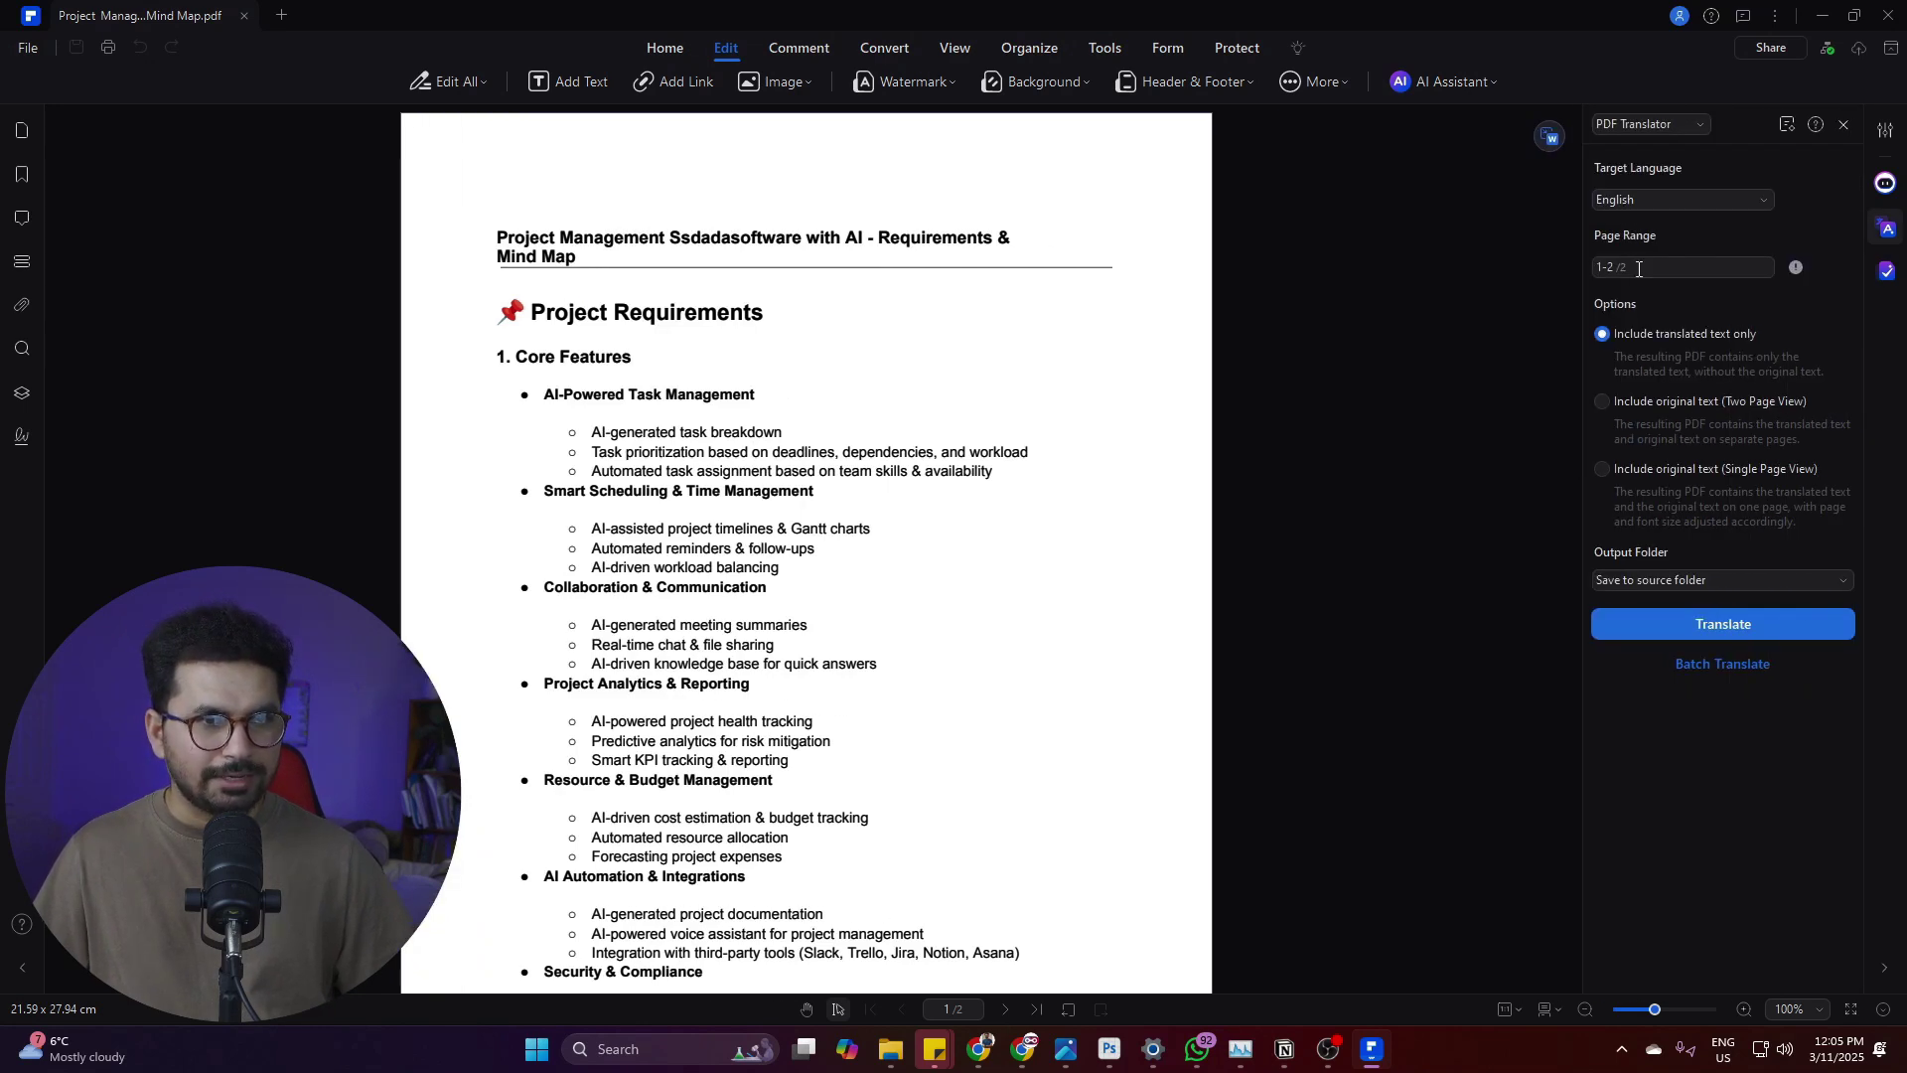
pyautogui.click(1764, 205)
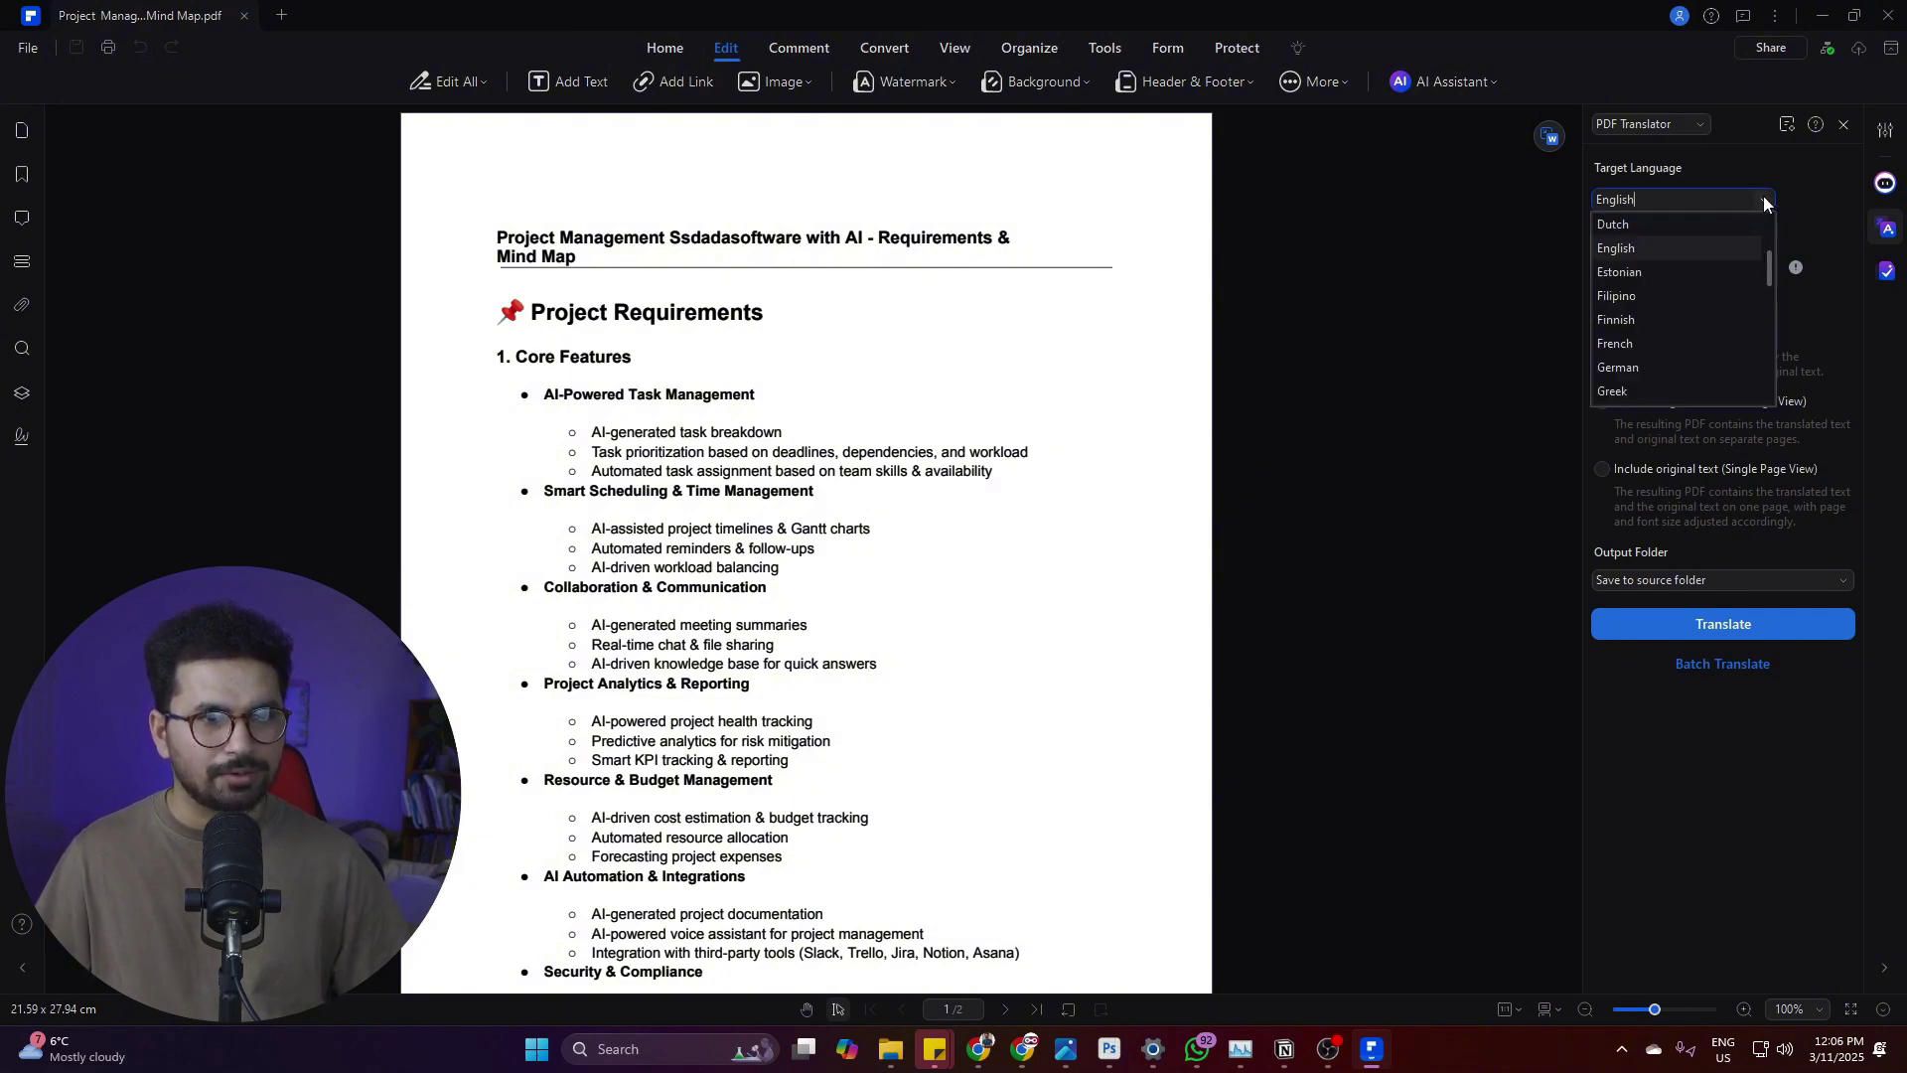
pyautogui.click(1644, 348)
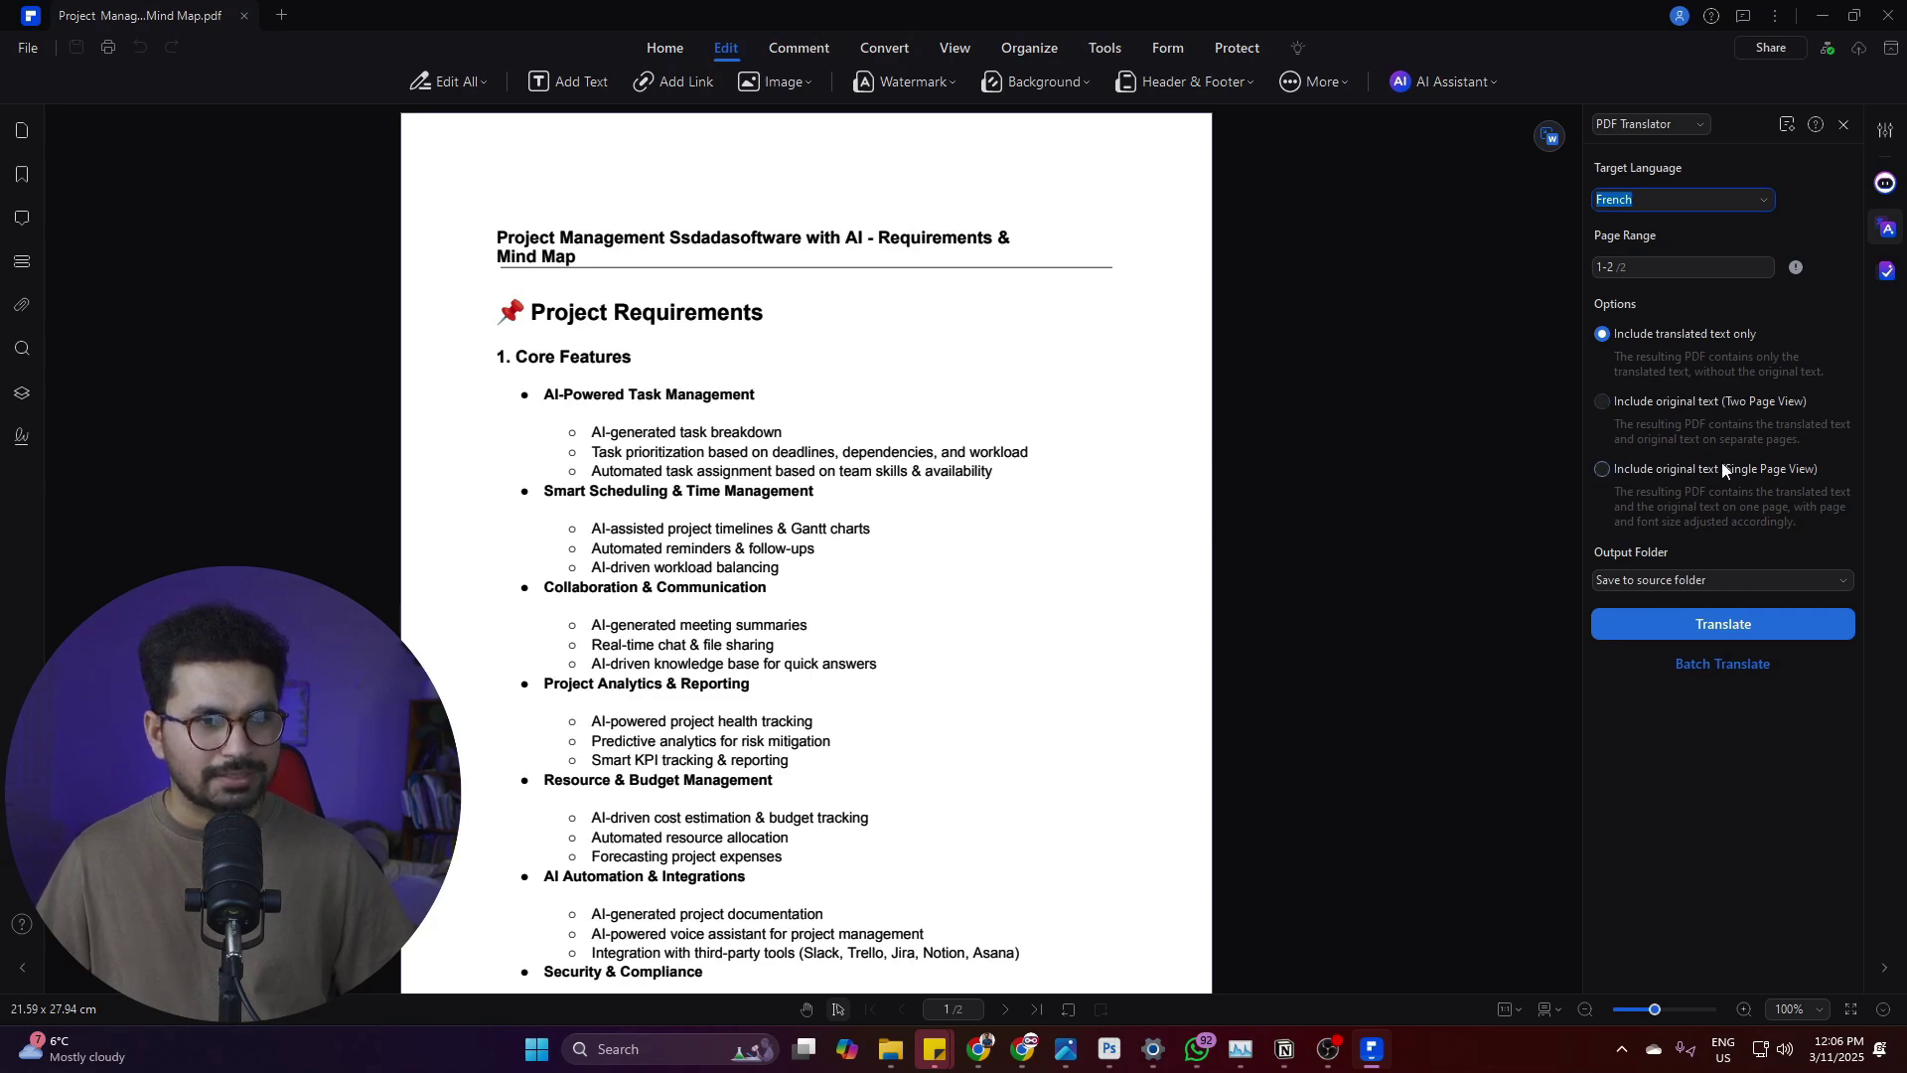
pyautogui.click(1614, 335)
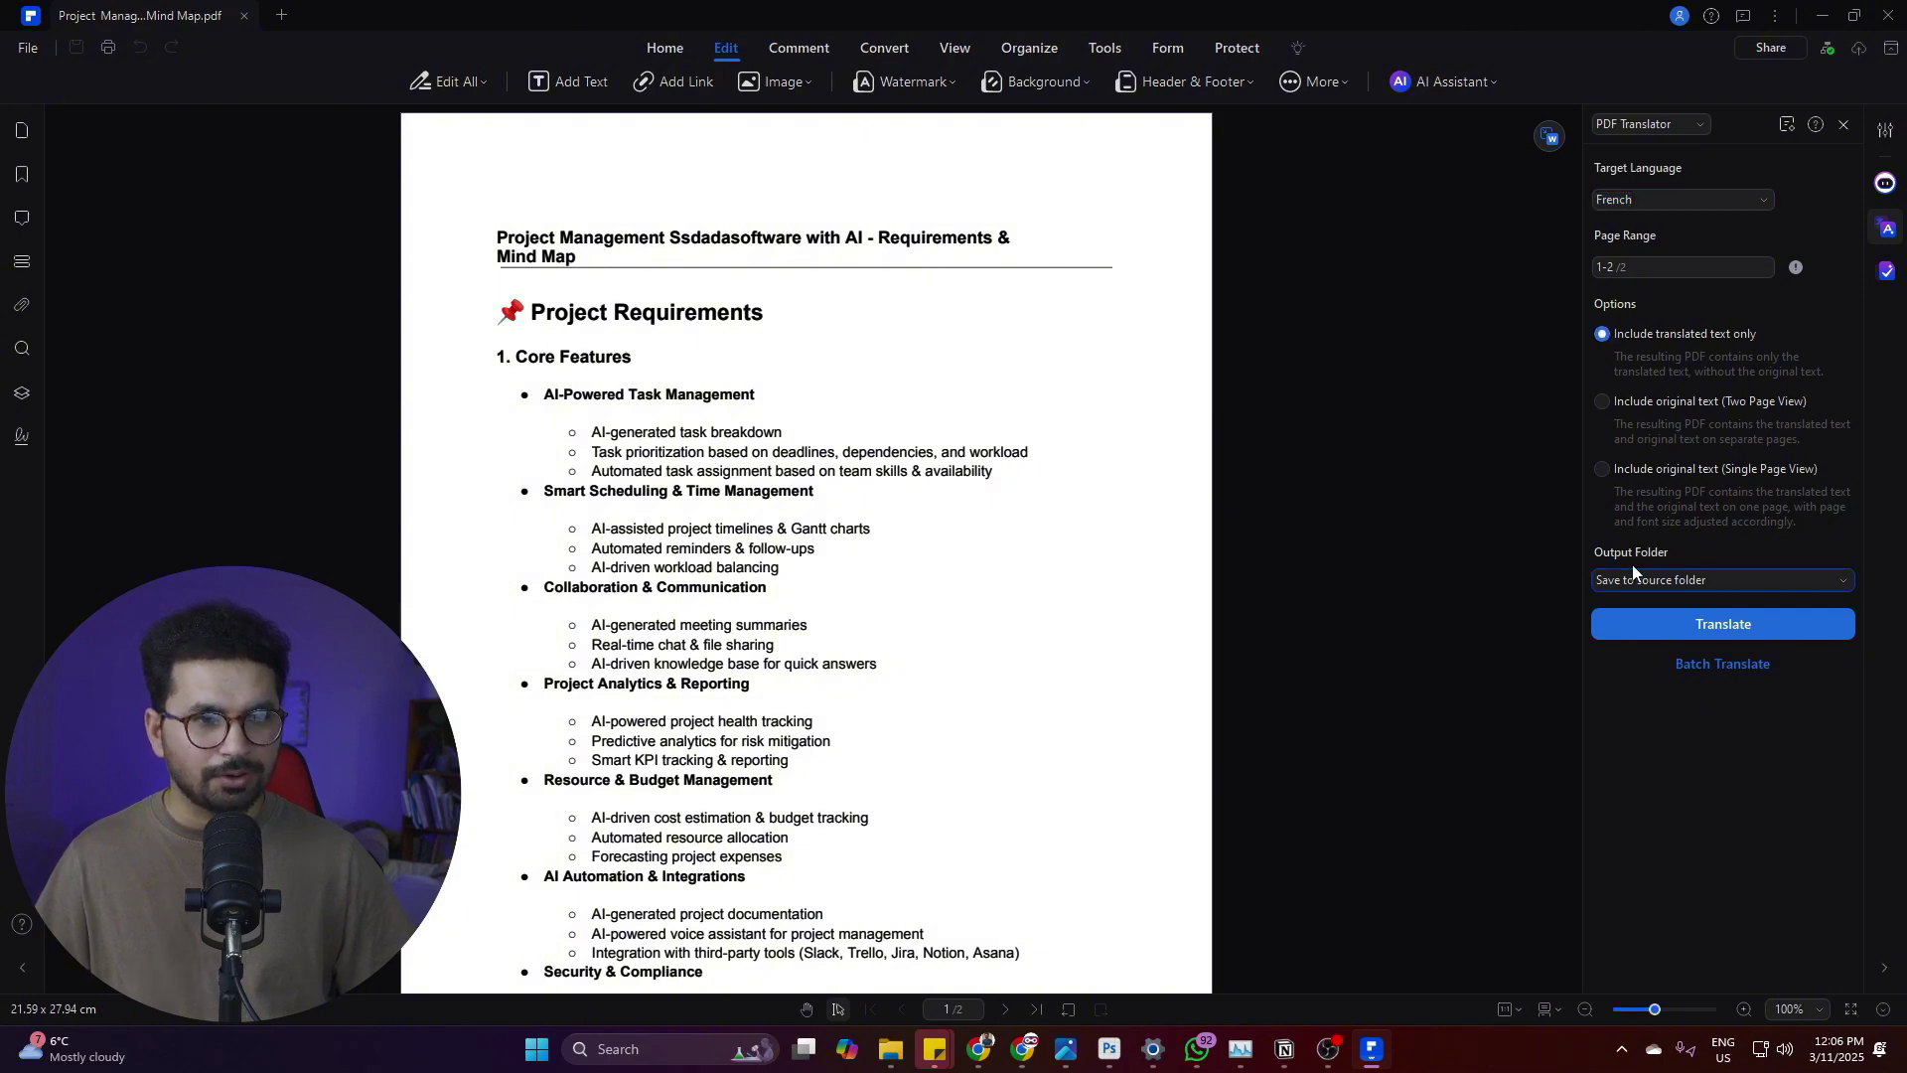
# - Save the translation to the Downloads\PDF Element folder, translate, and view the French PDF
pyautogui.click(1683, 579)
pyautogui.click(1683, 612)
pyautogui.click(1841, 612)
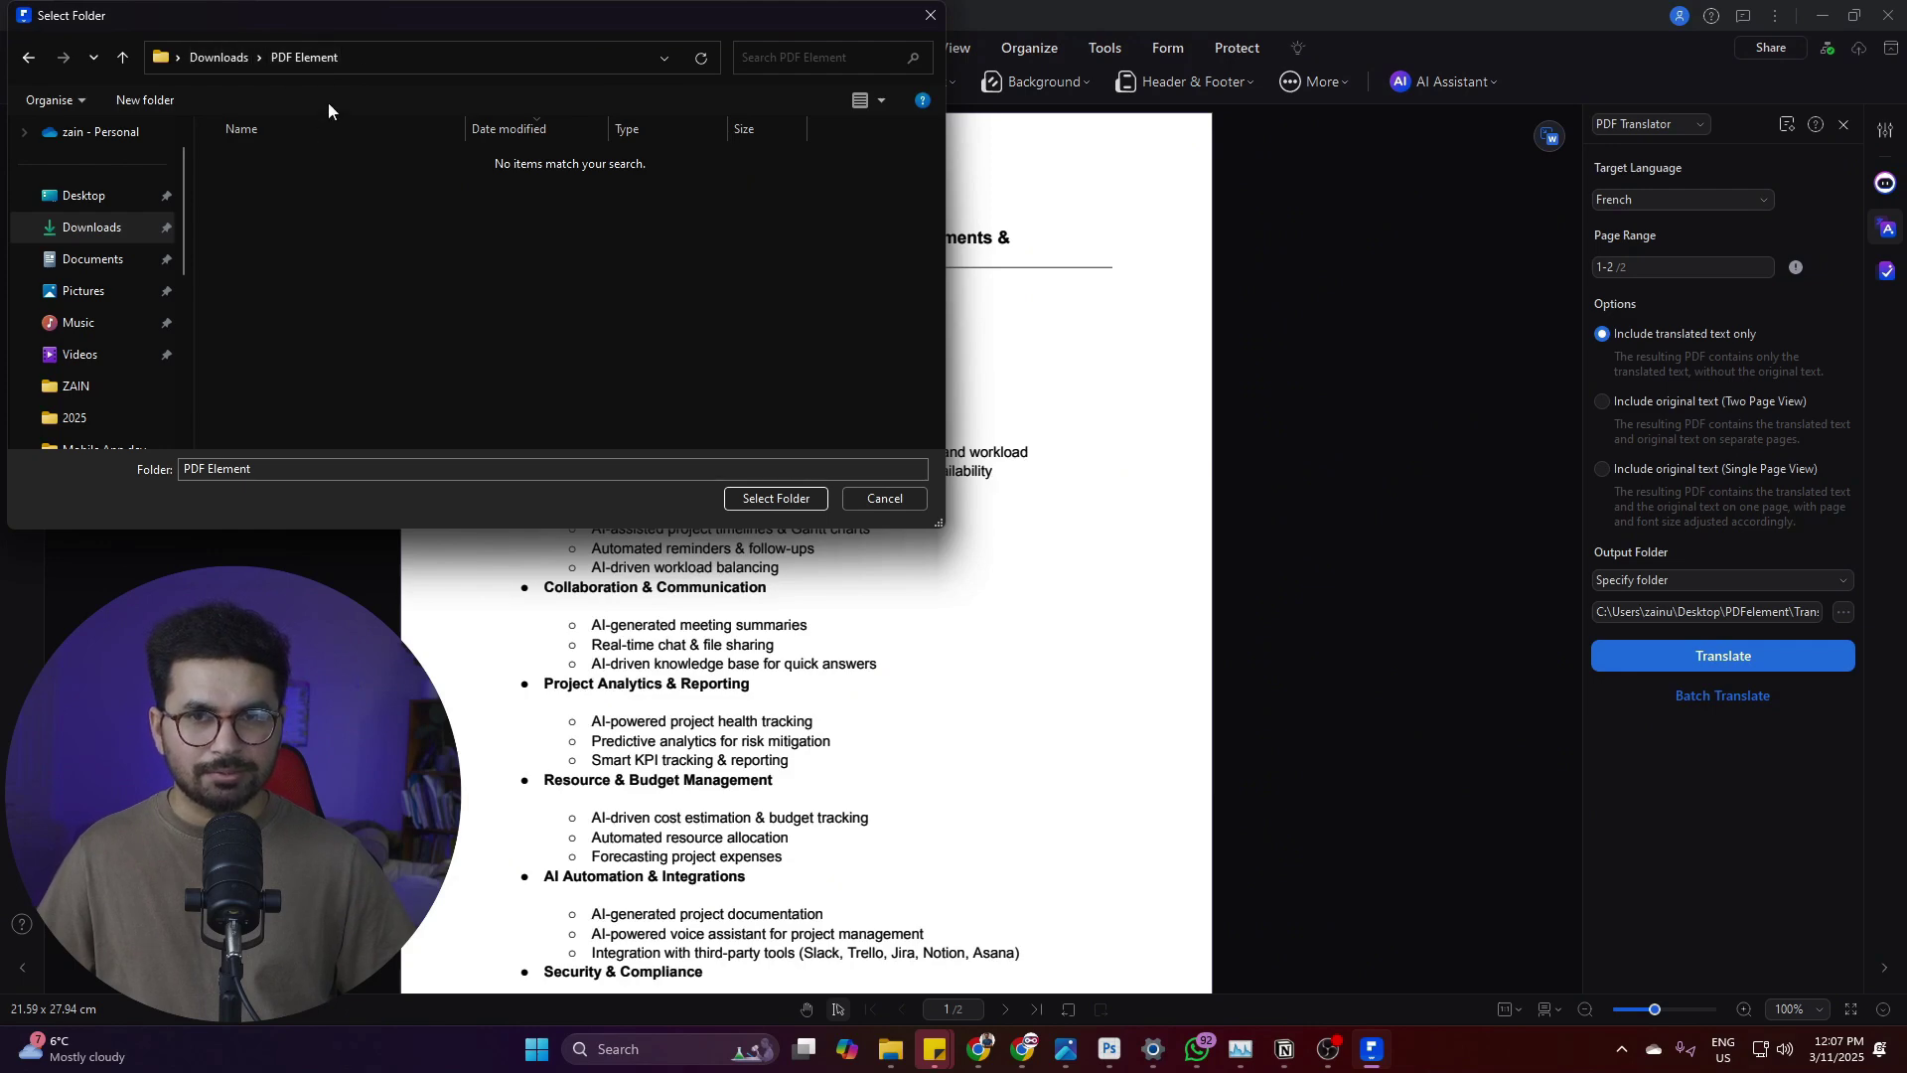
pyautogui.click(772, 497)
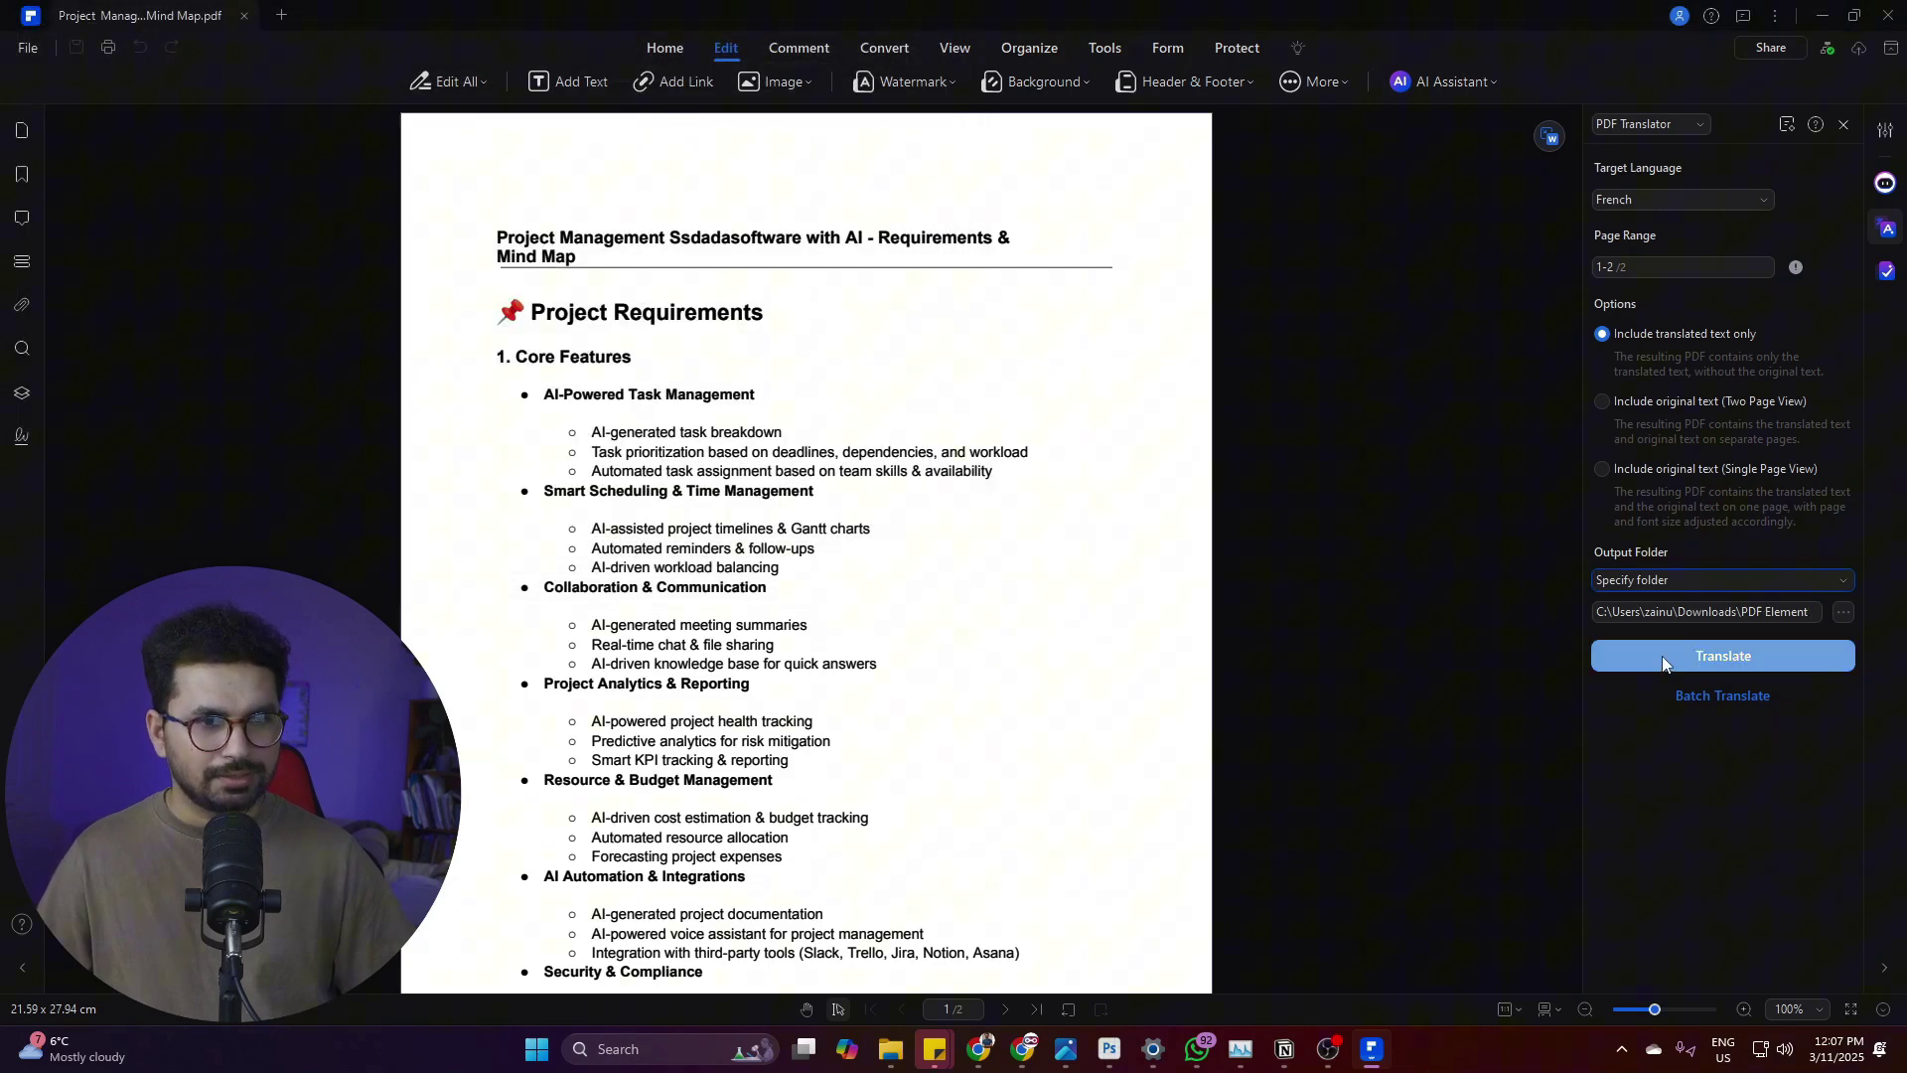
pyautogui.click(1662, 656)
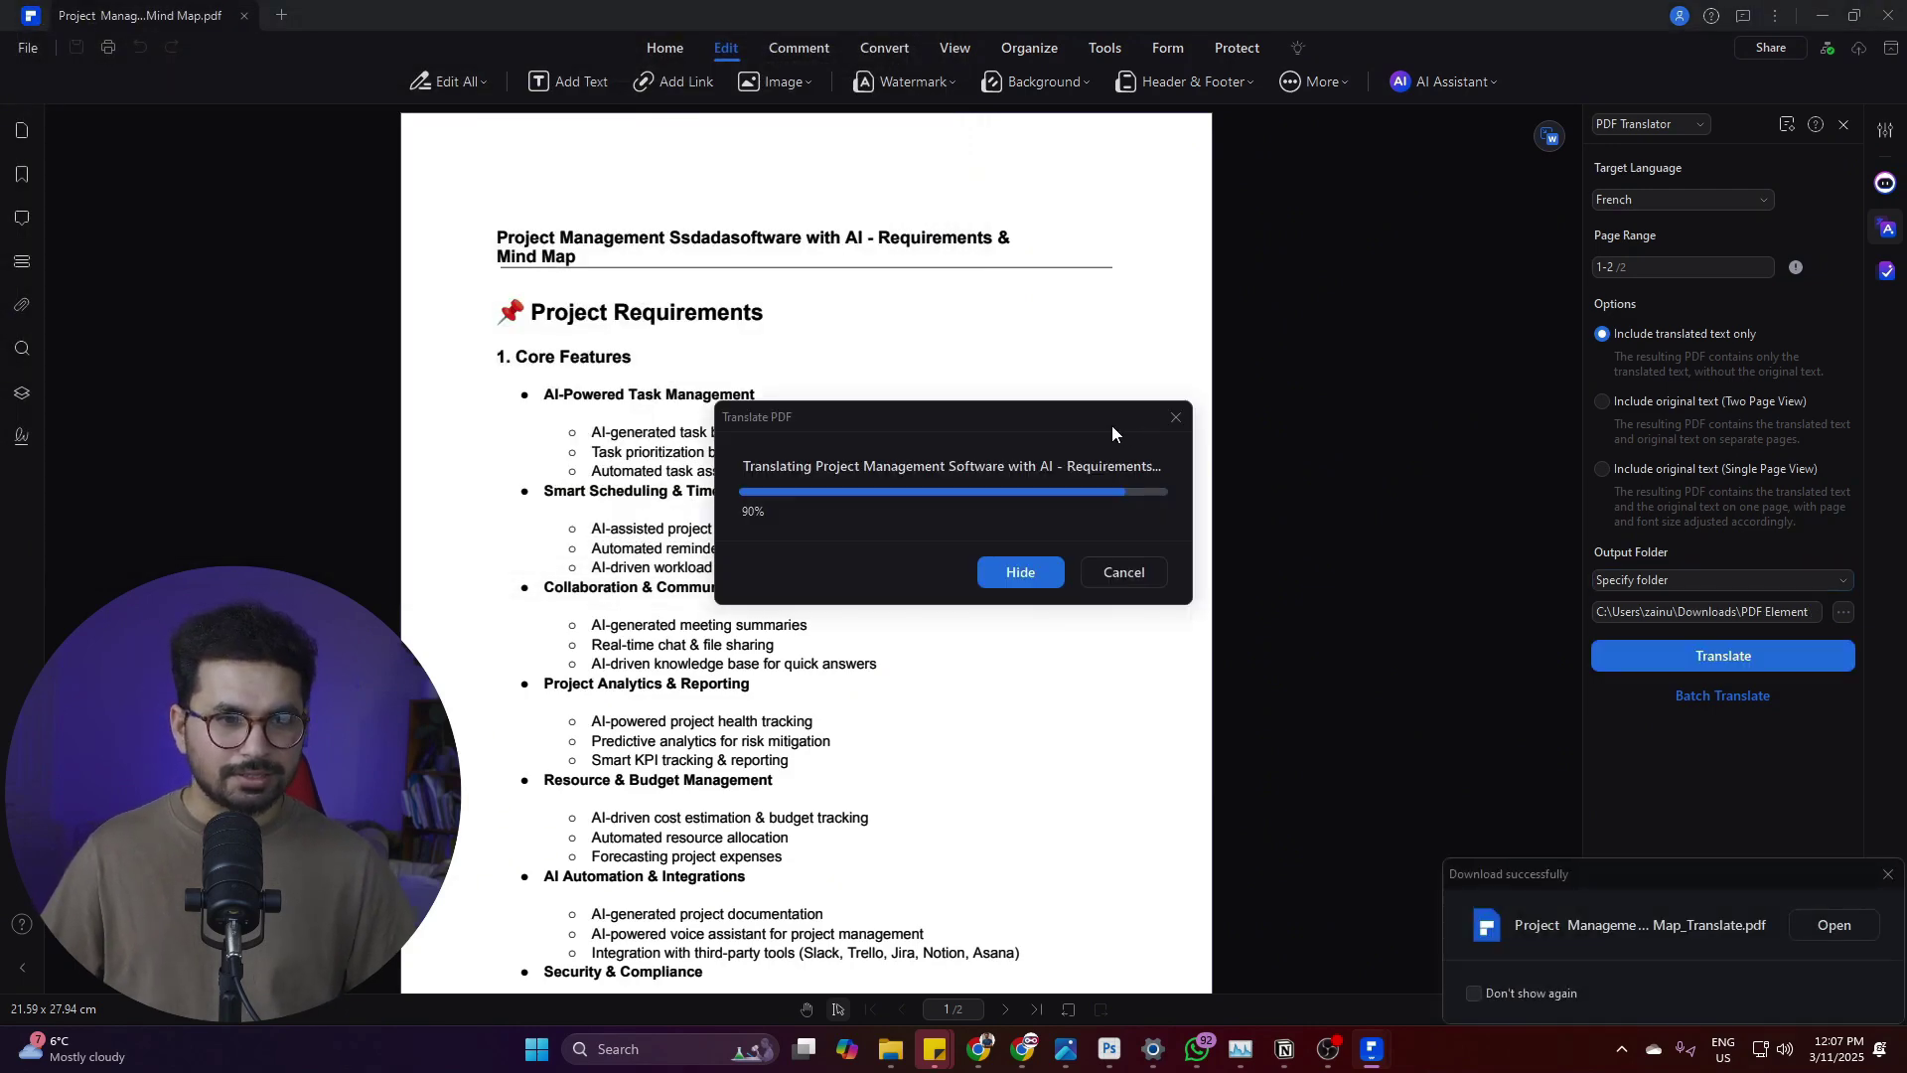
pyautogui.click(1840, 924)
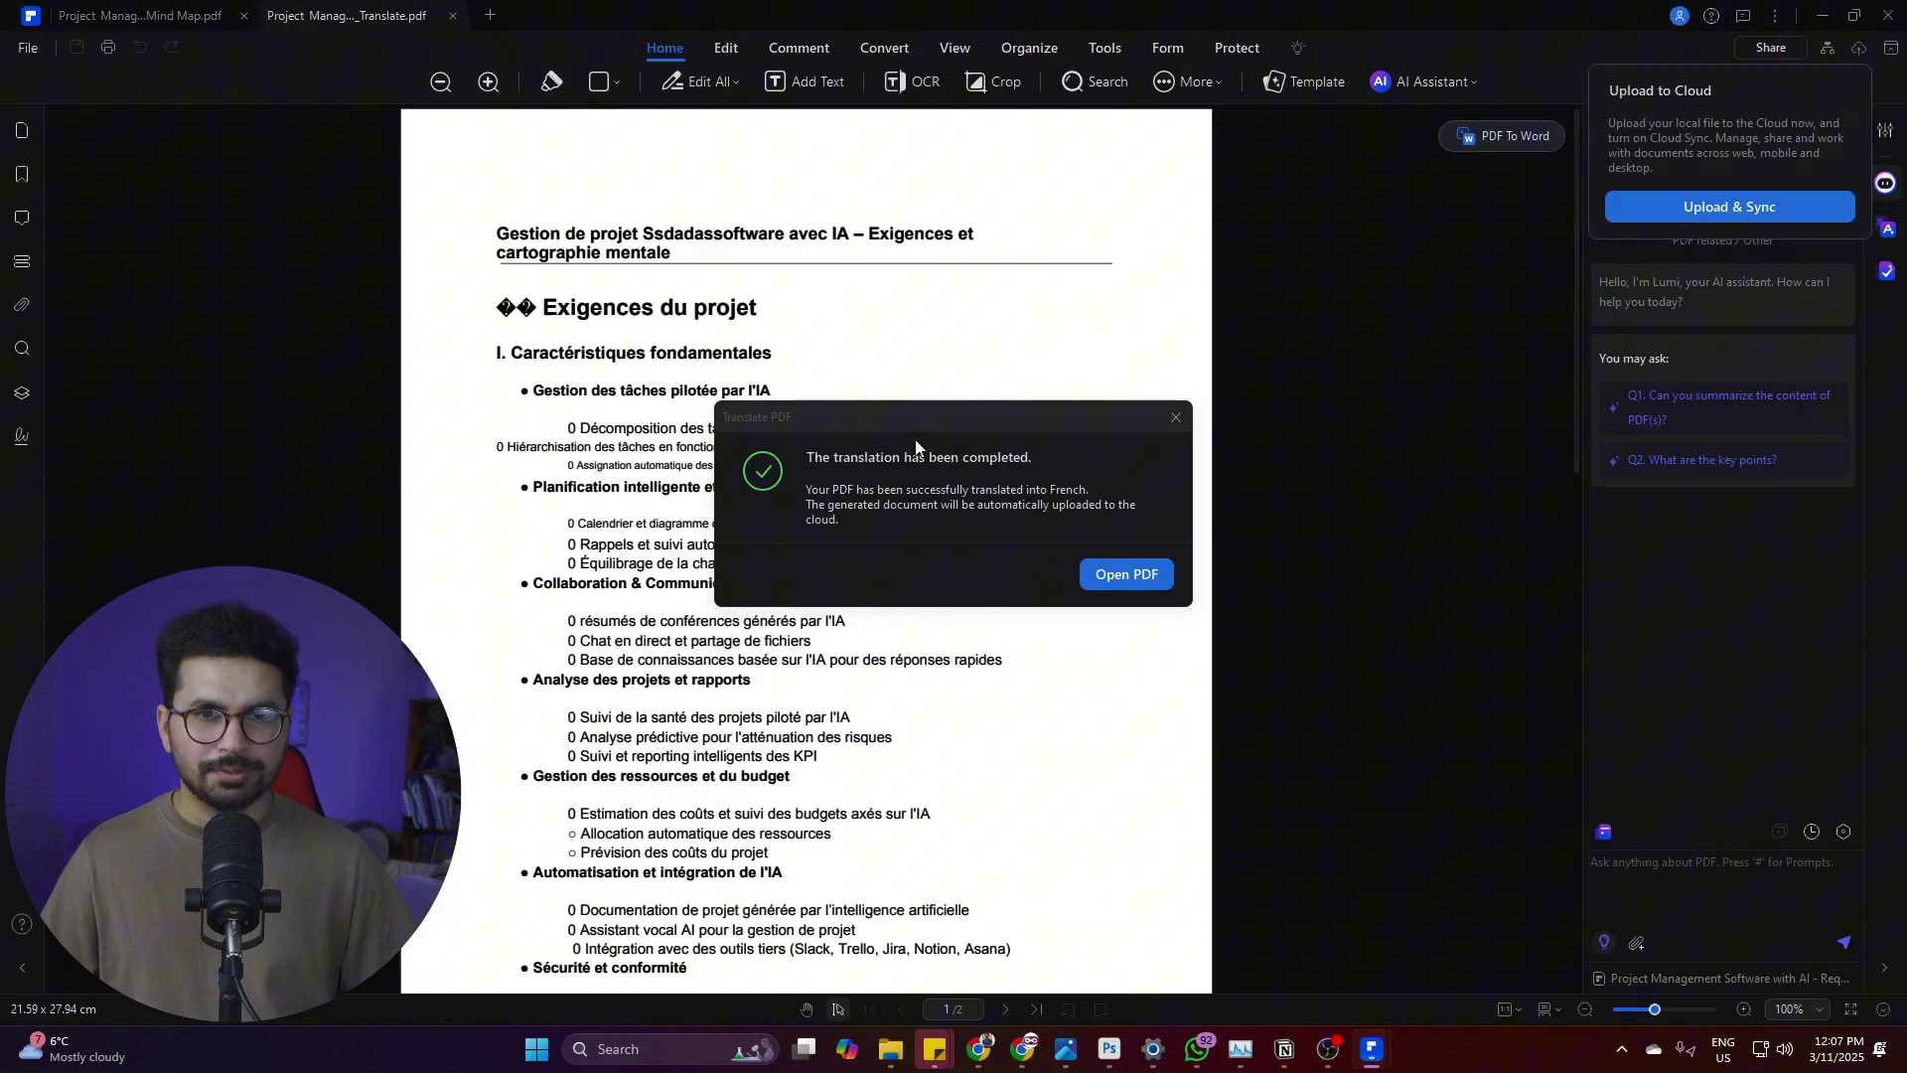
pyautogui.moveTo(965, 423); pyautogui.dragTo(1438, 450)
pyautogui.scroll(-1, 697, 458)
pyautogui.scroll(-1, 697, 457)
pyautogui.scroll(-2, 715, 447)
pyautogui.scroll(-5, 756, 432)
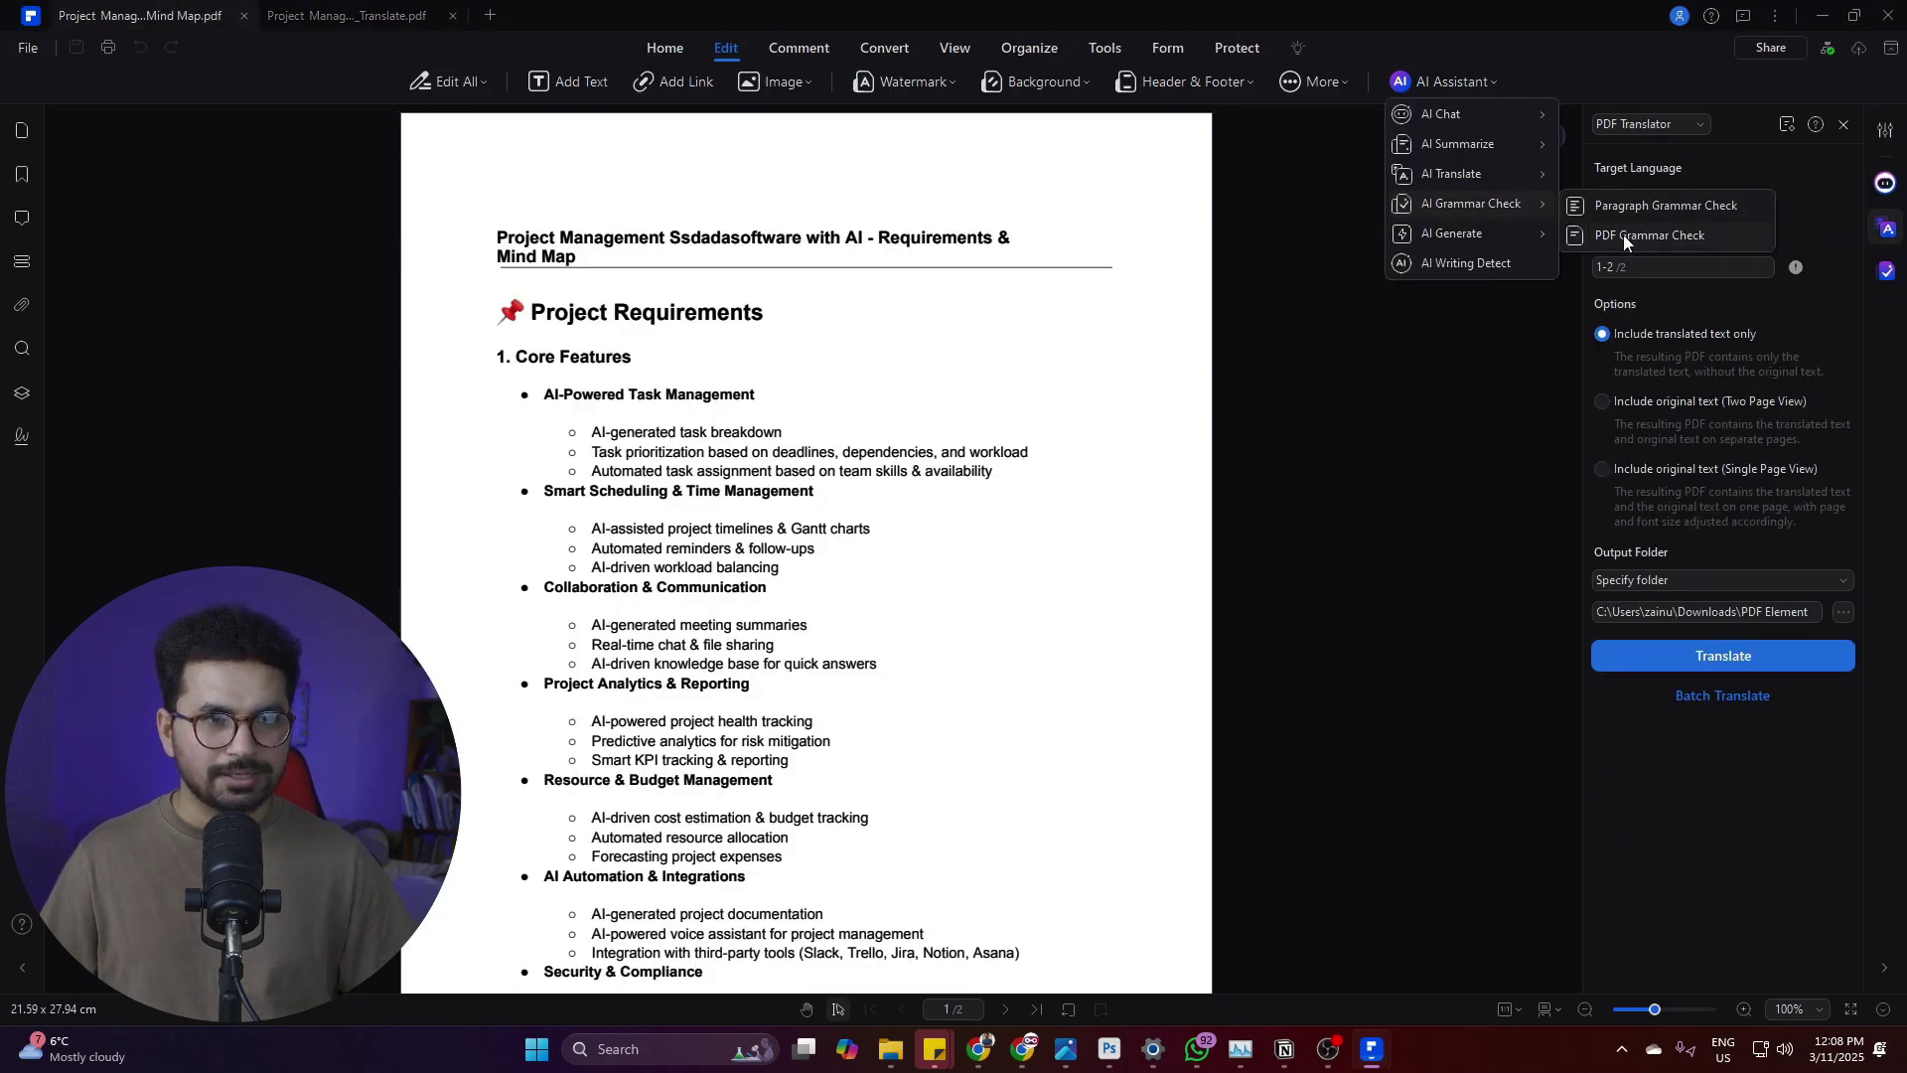
# - Run PDF Grammar Check on the whole document and view the corrected copy
pyautogui.click(1647, 239)
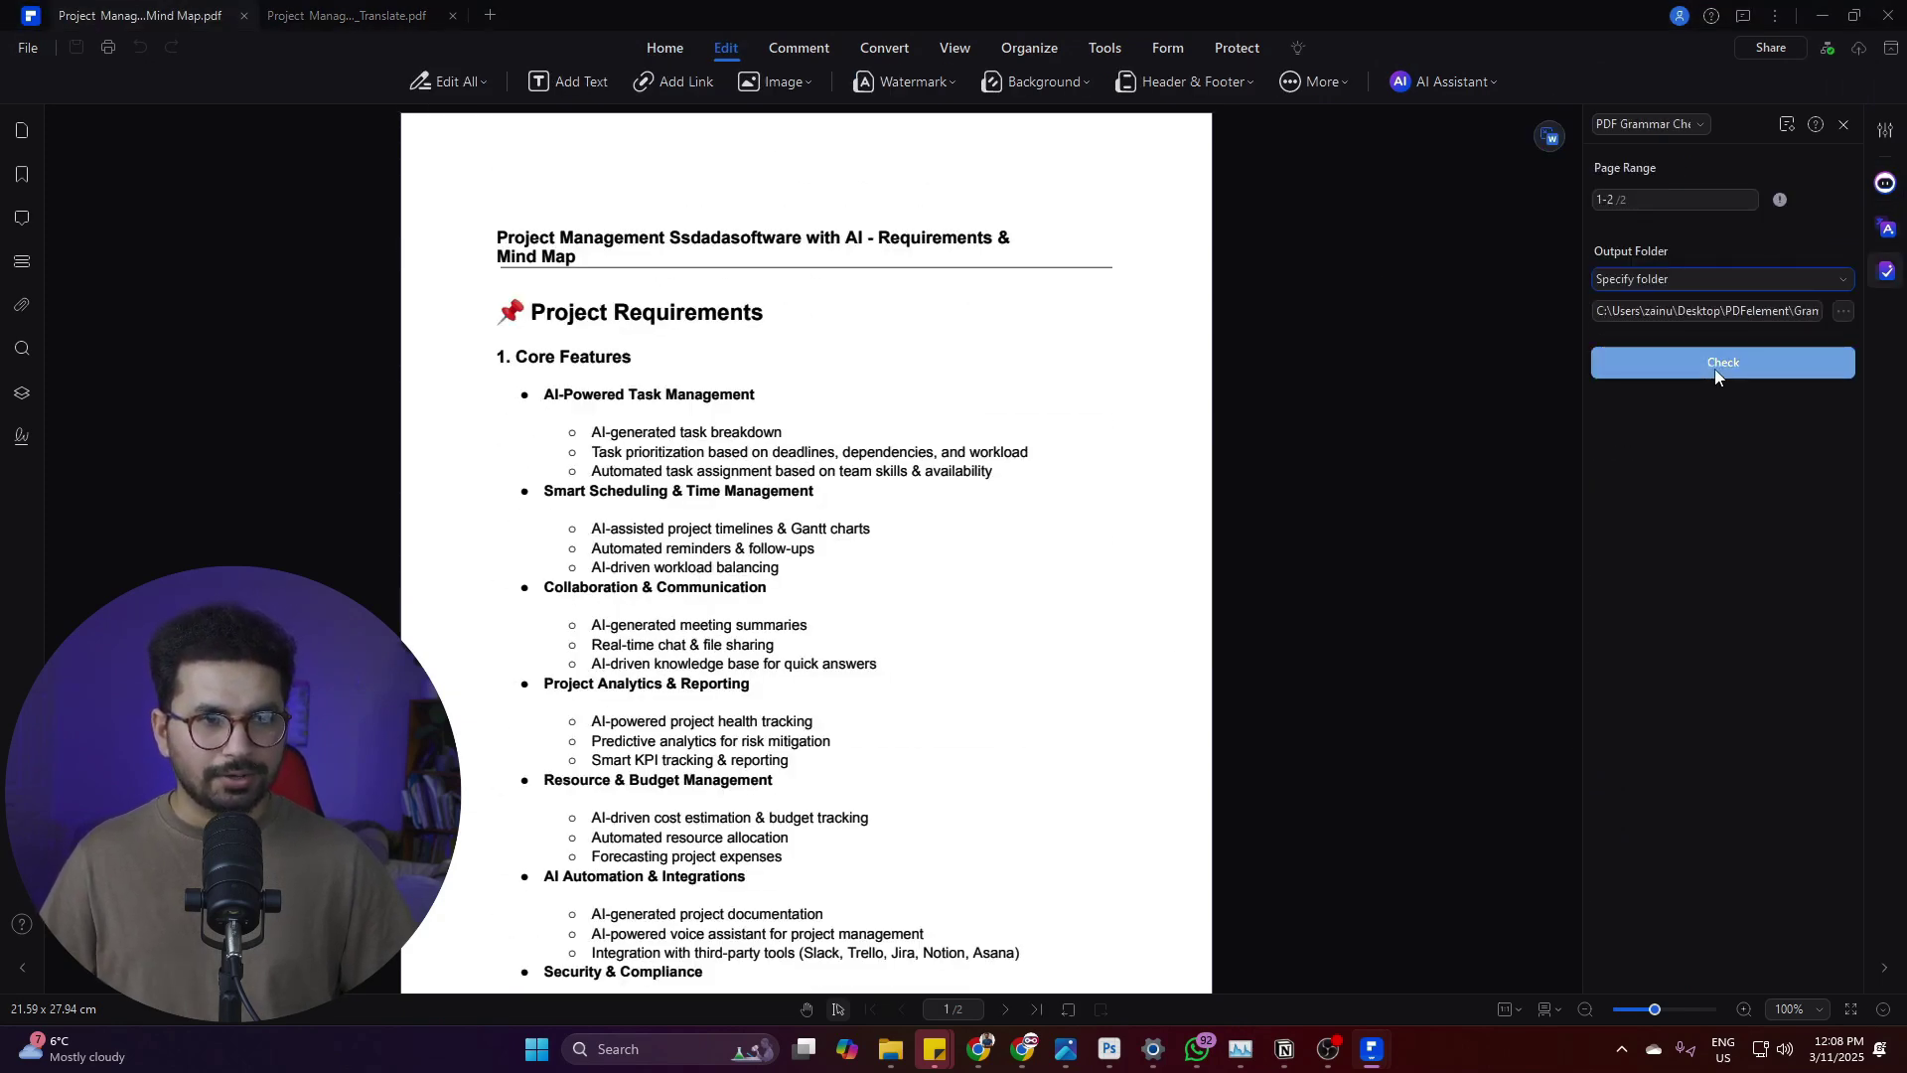
pyautogui.click(1680, 366)
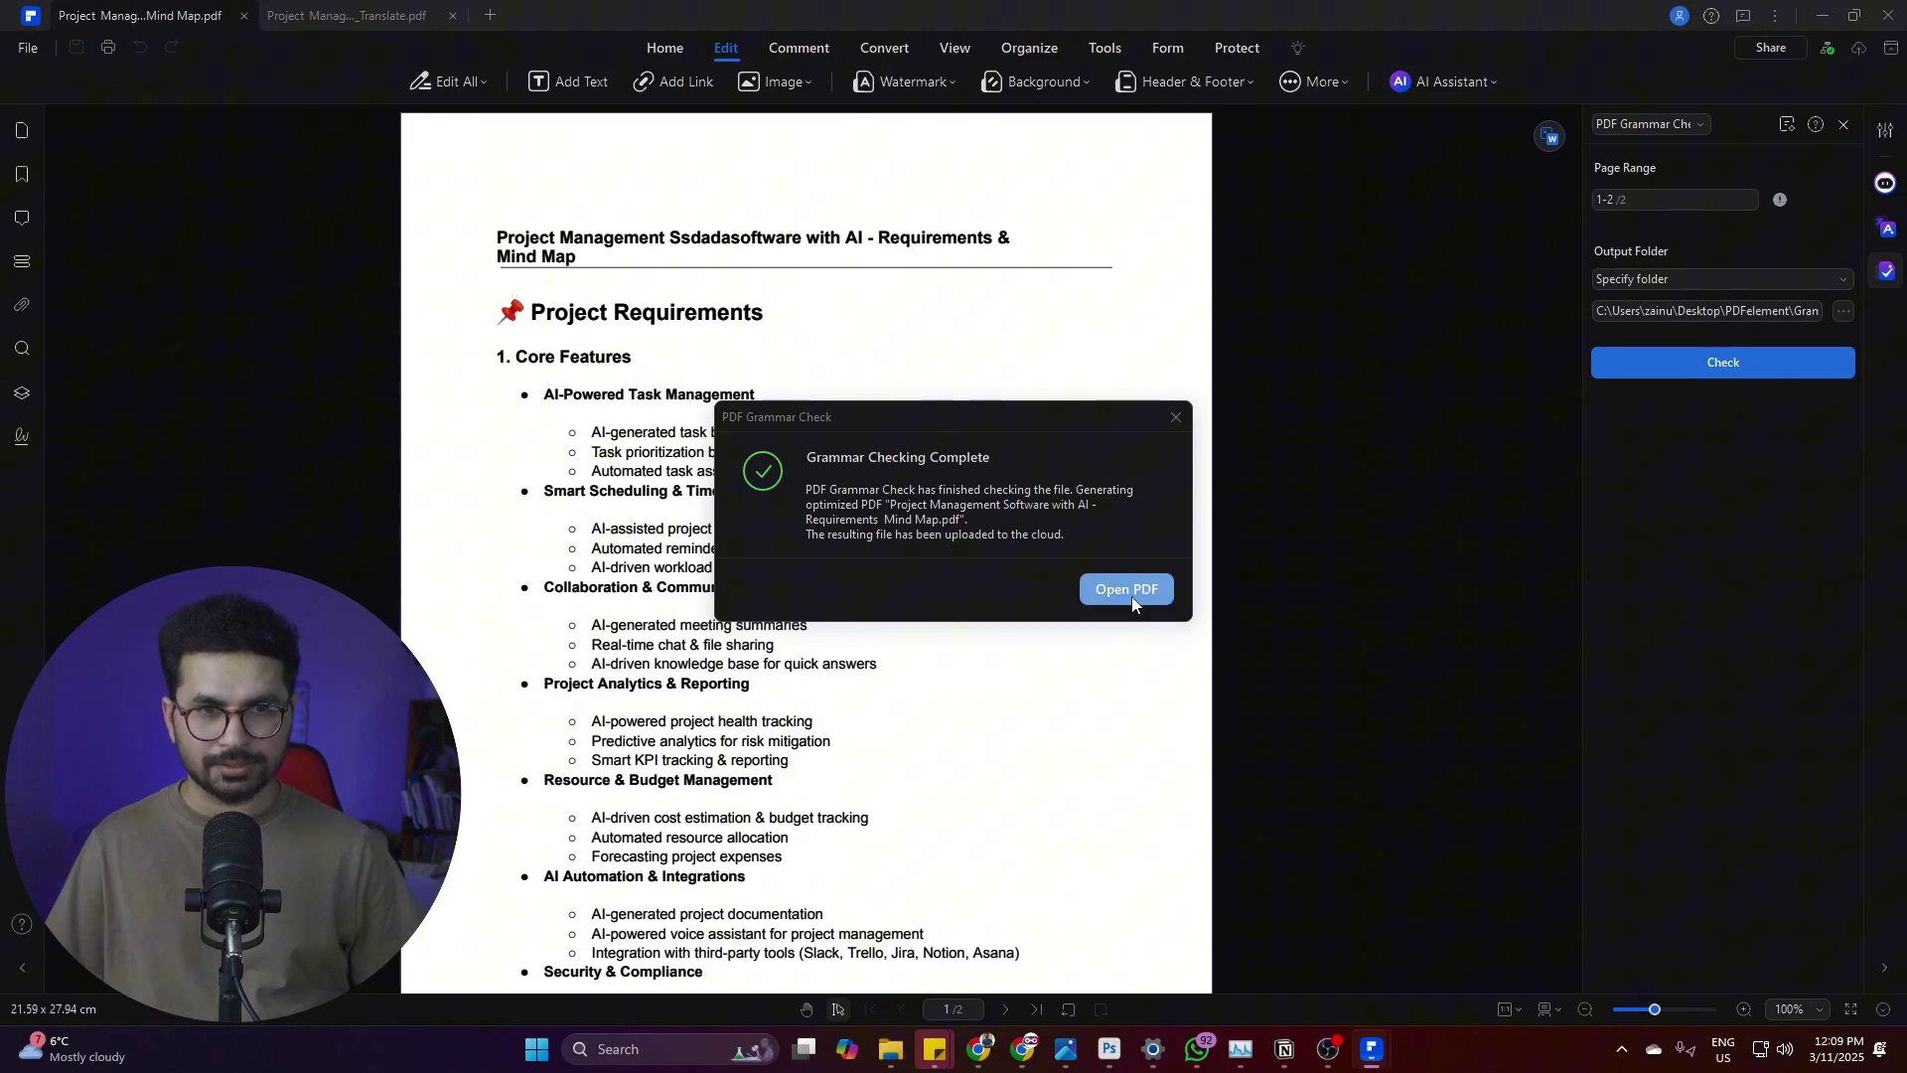
pyautogui.click(1126, 589)
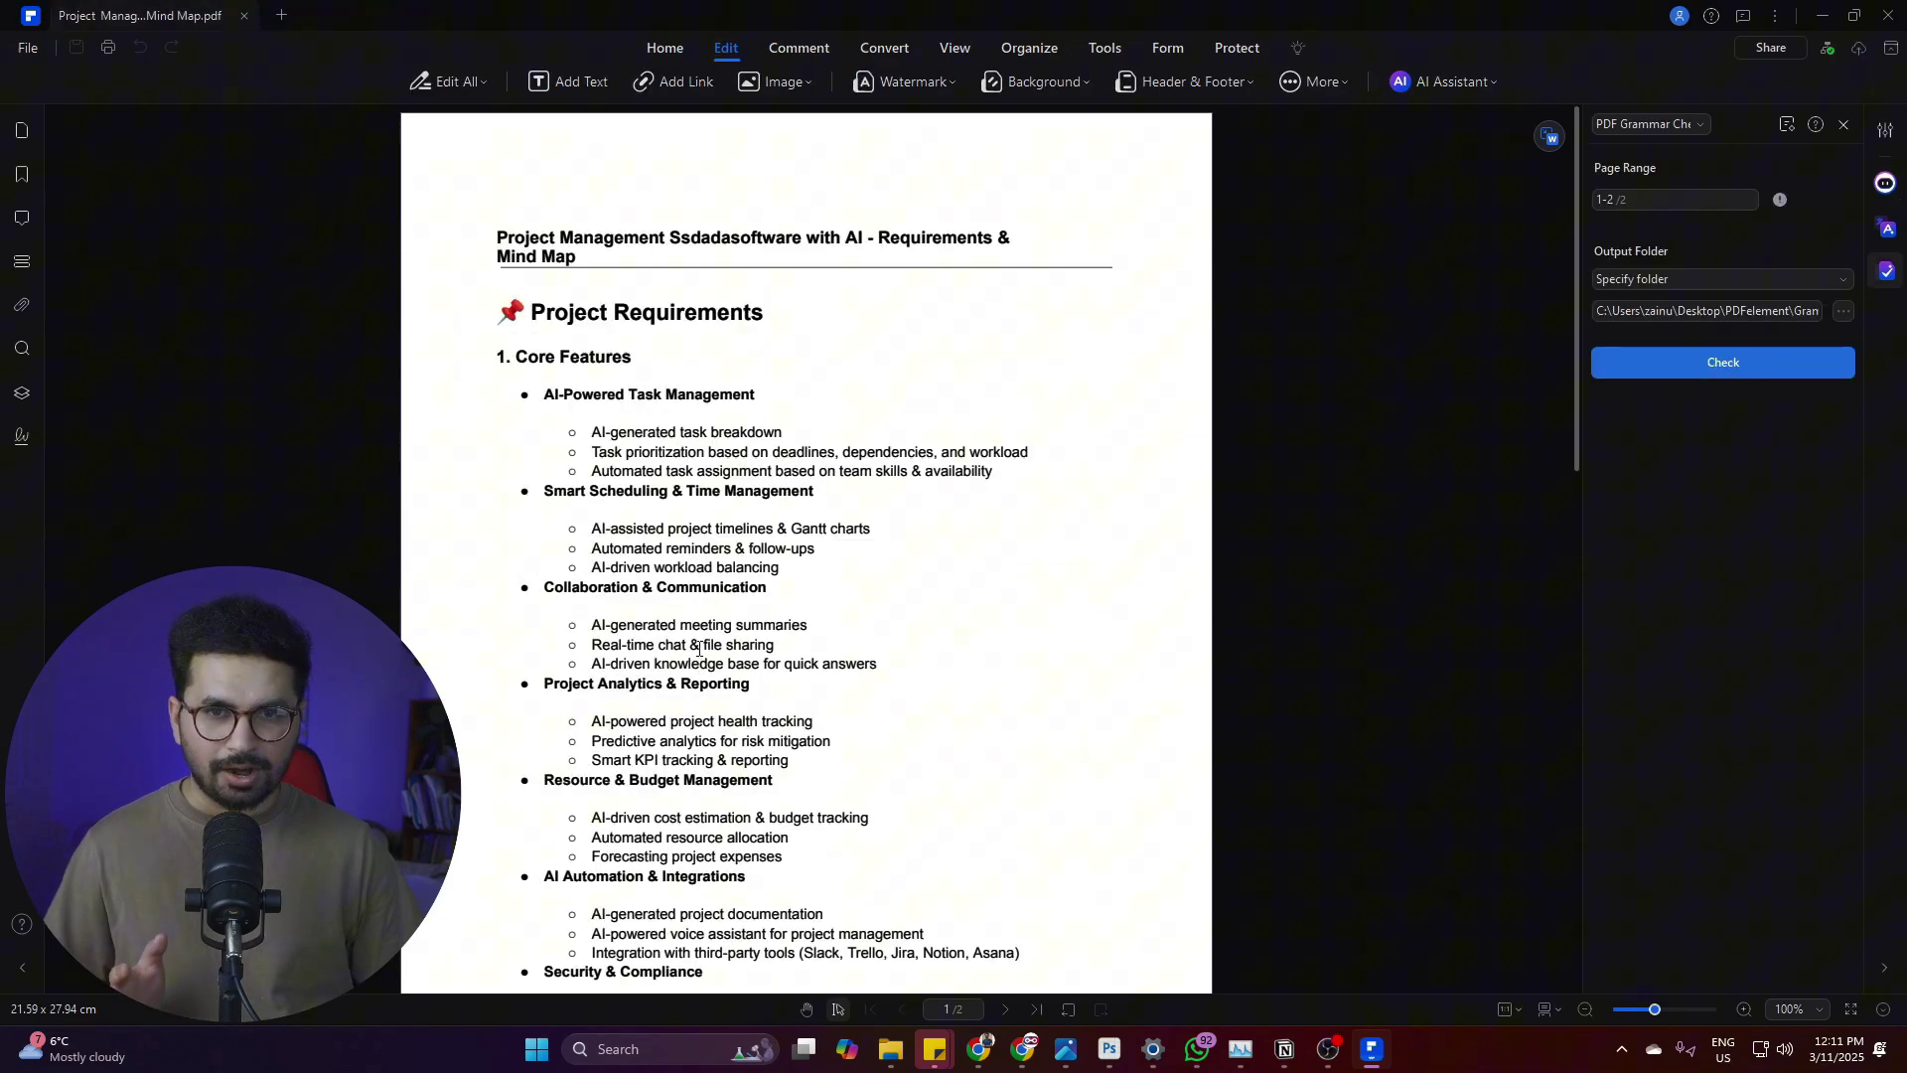
pyautogui.scroll(-3, 723, 623)
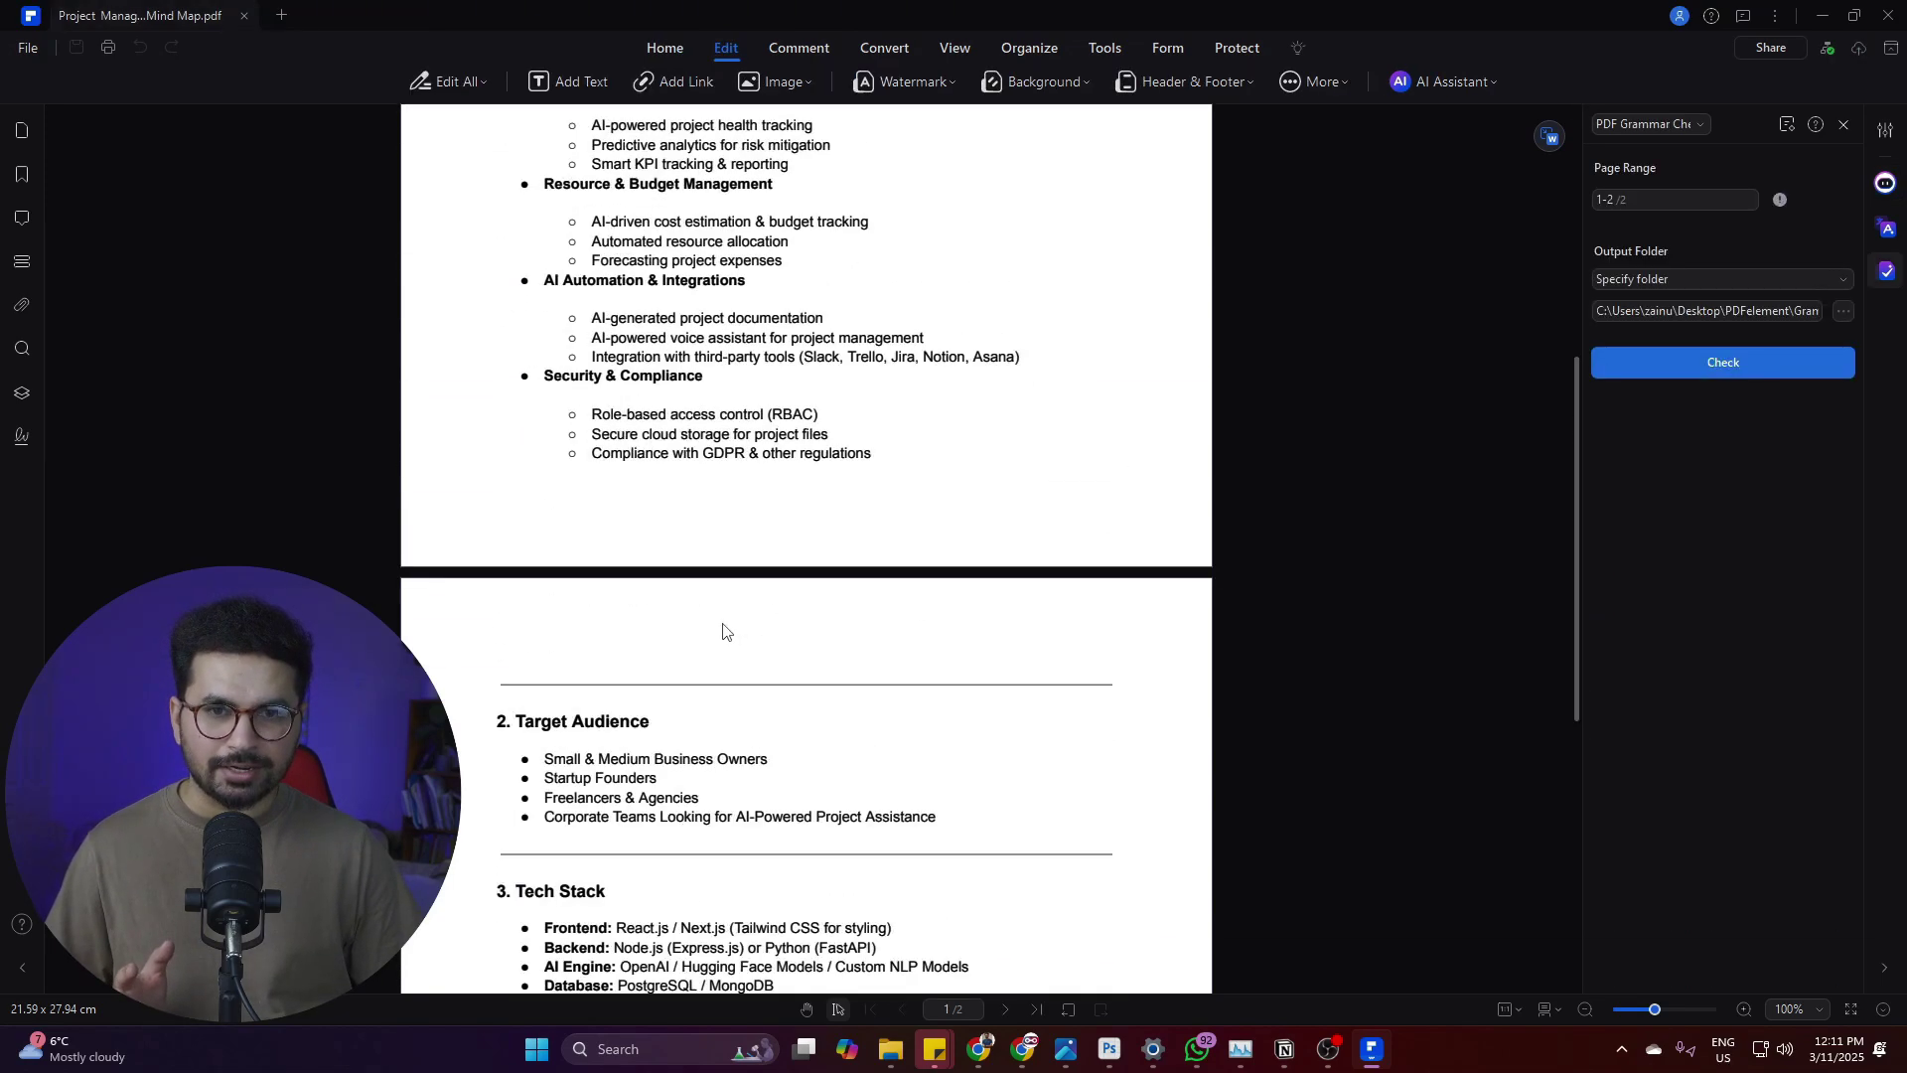
pyautogui.scroll(-5, 727, 630)
pyautogui.scroll(-1, 733, 628)
pyautogui.scroll(10, 764, 727)
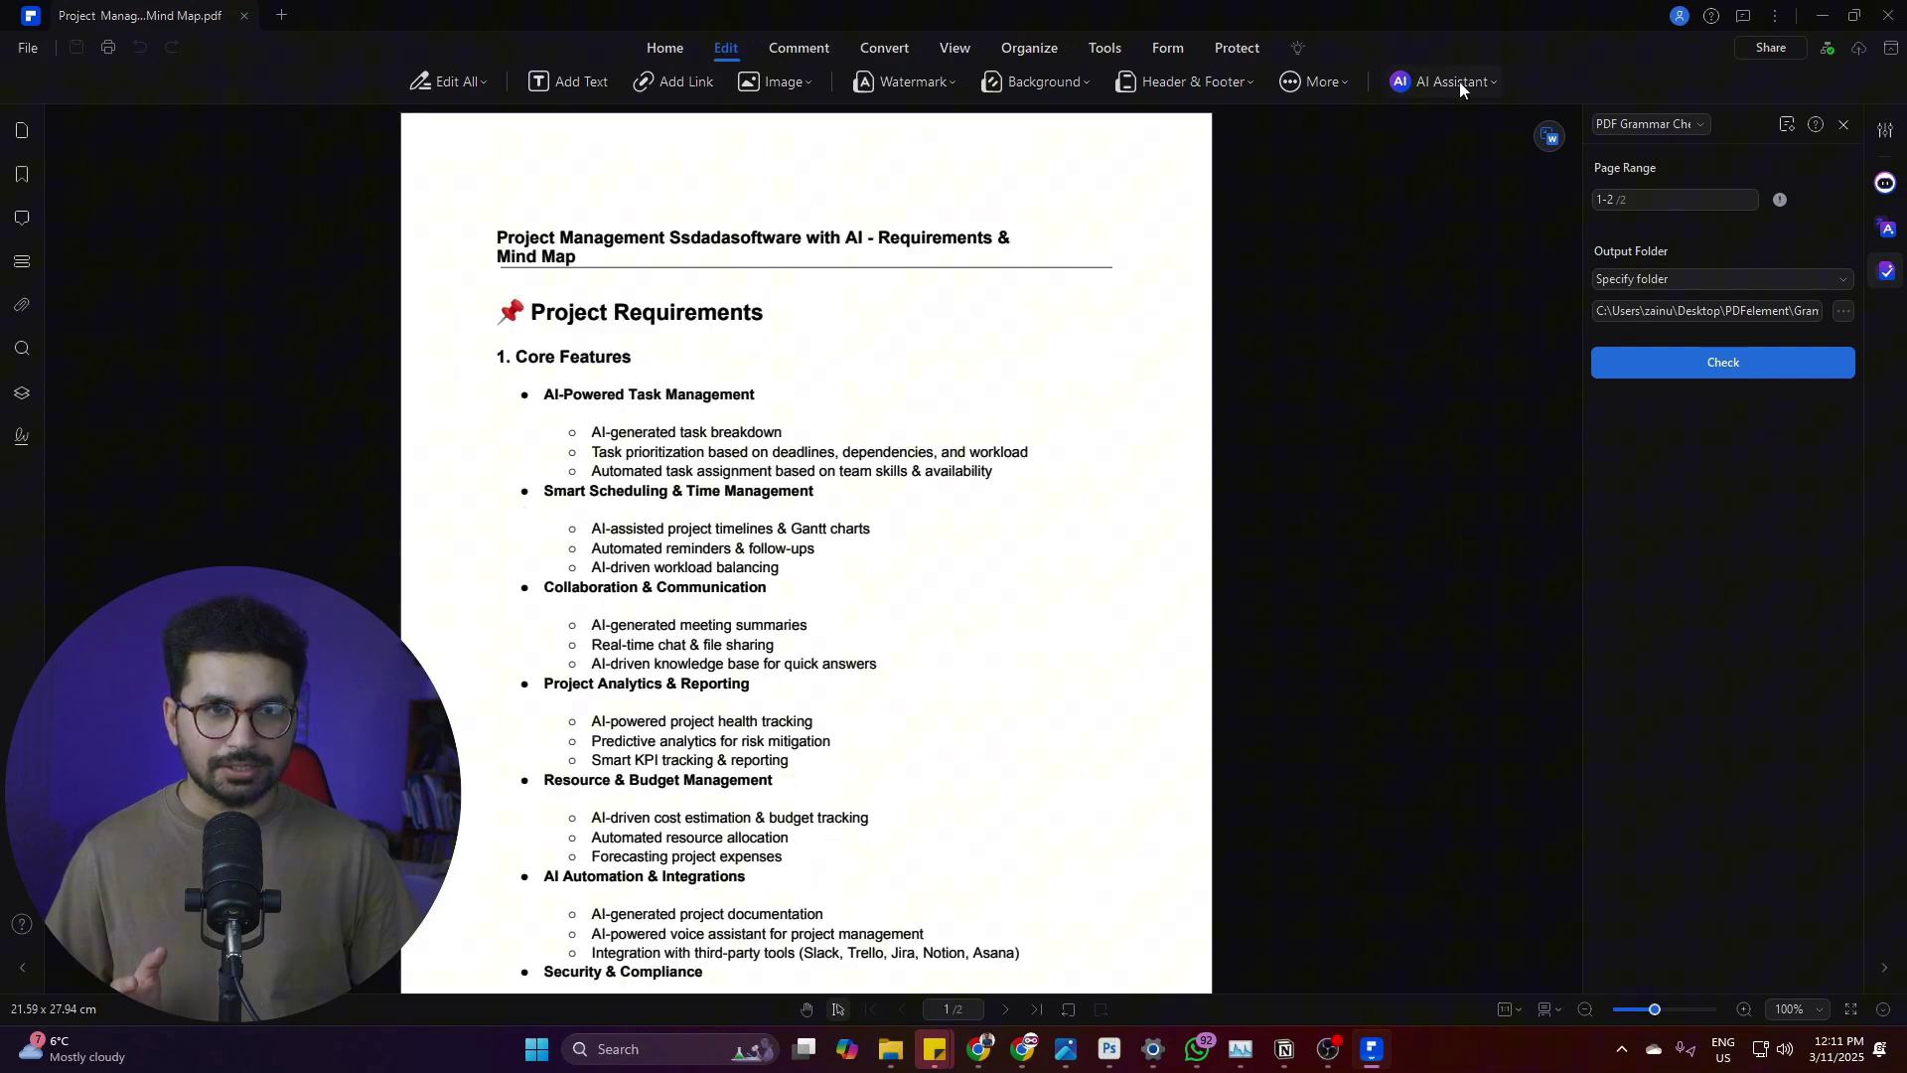
# - Generate a presentation from the PDF via AI Generate > Generate PPT
pyautogui.click(1442, 80)
pyautogui.moveTo(1452, 233)
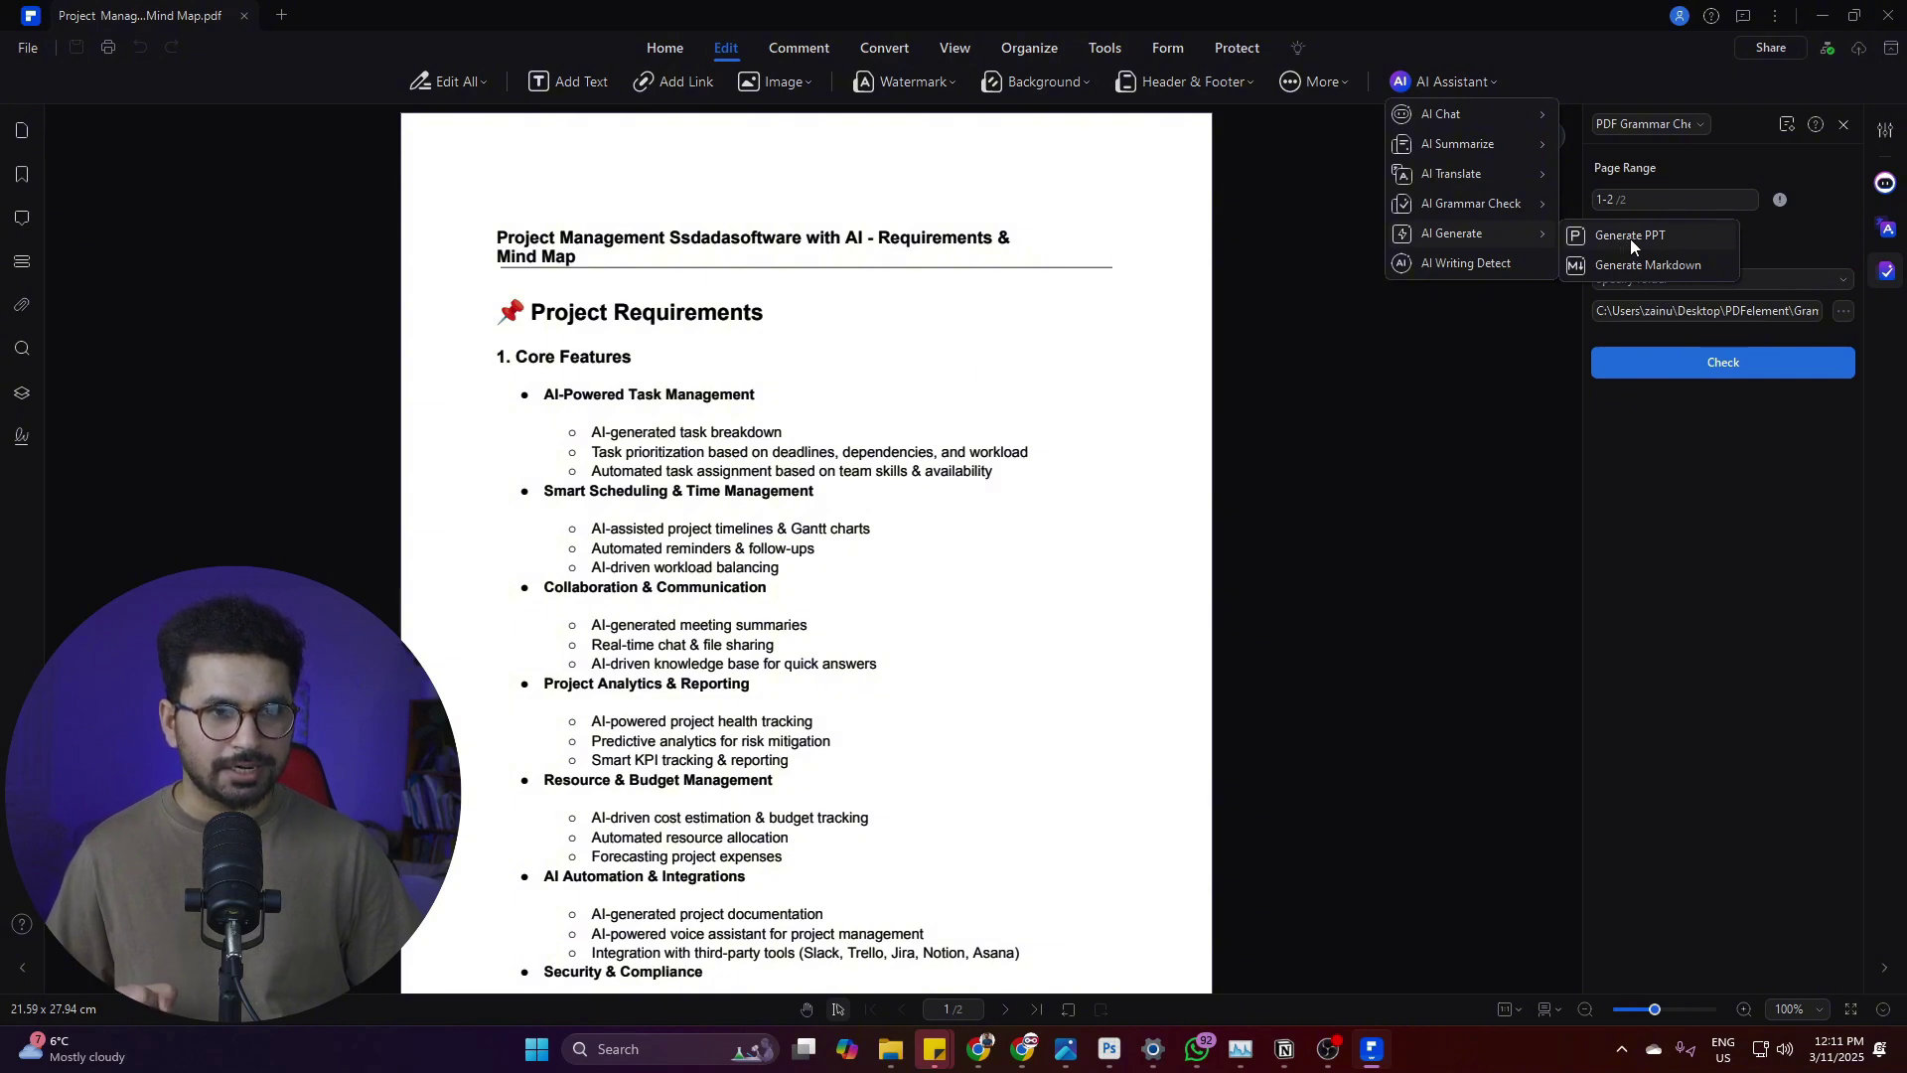
pyautogui.click(1630, 238)
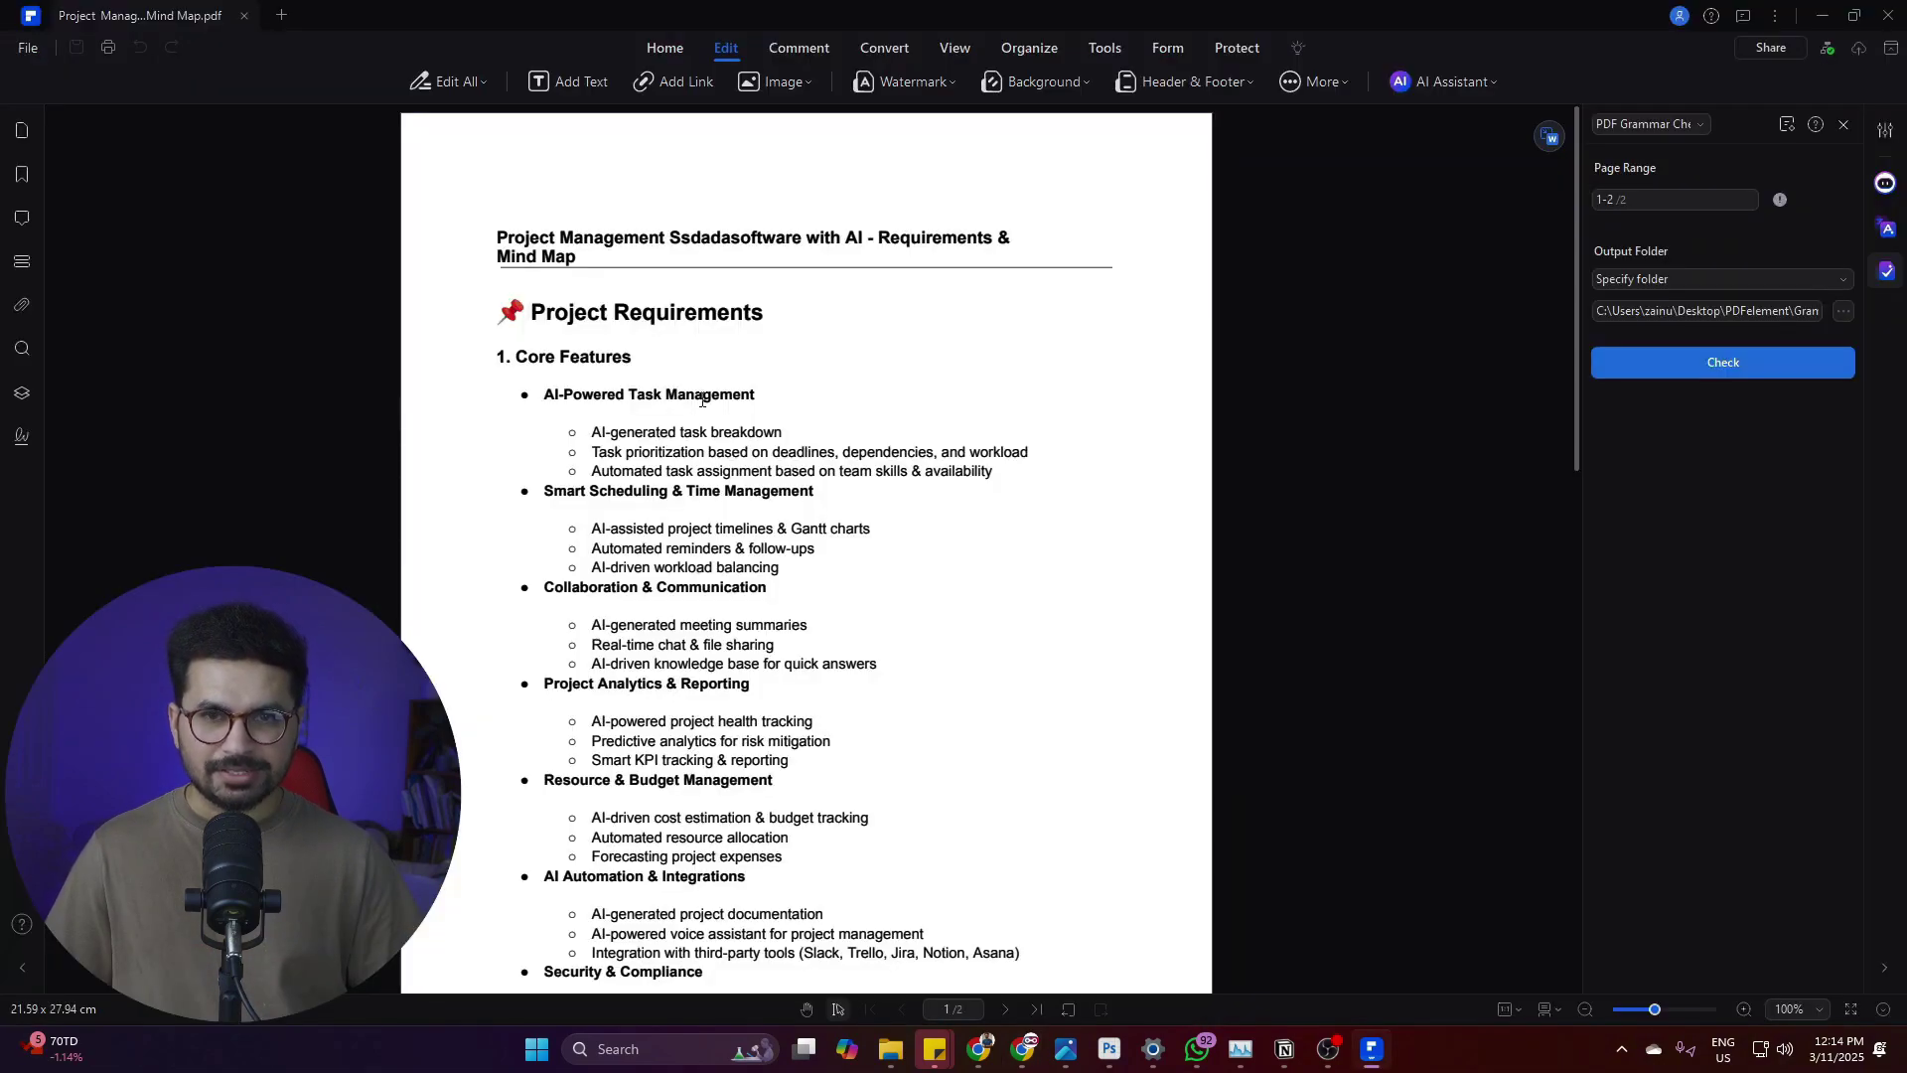
pyautogui.scroll(-3, 748, 503)
pyautogui.scroll(-5, 748, 502)
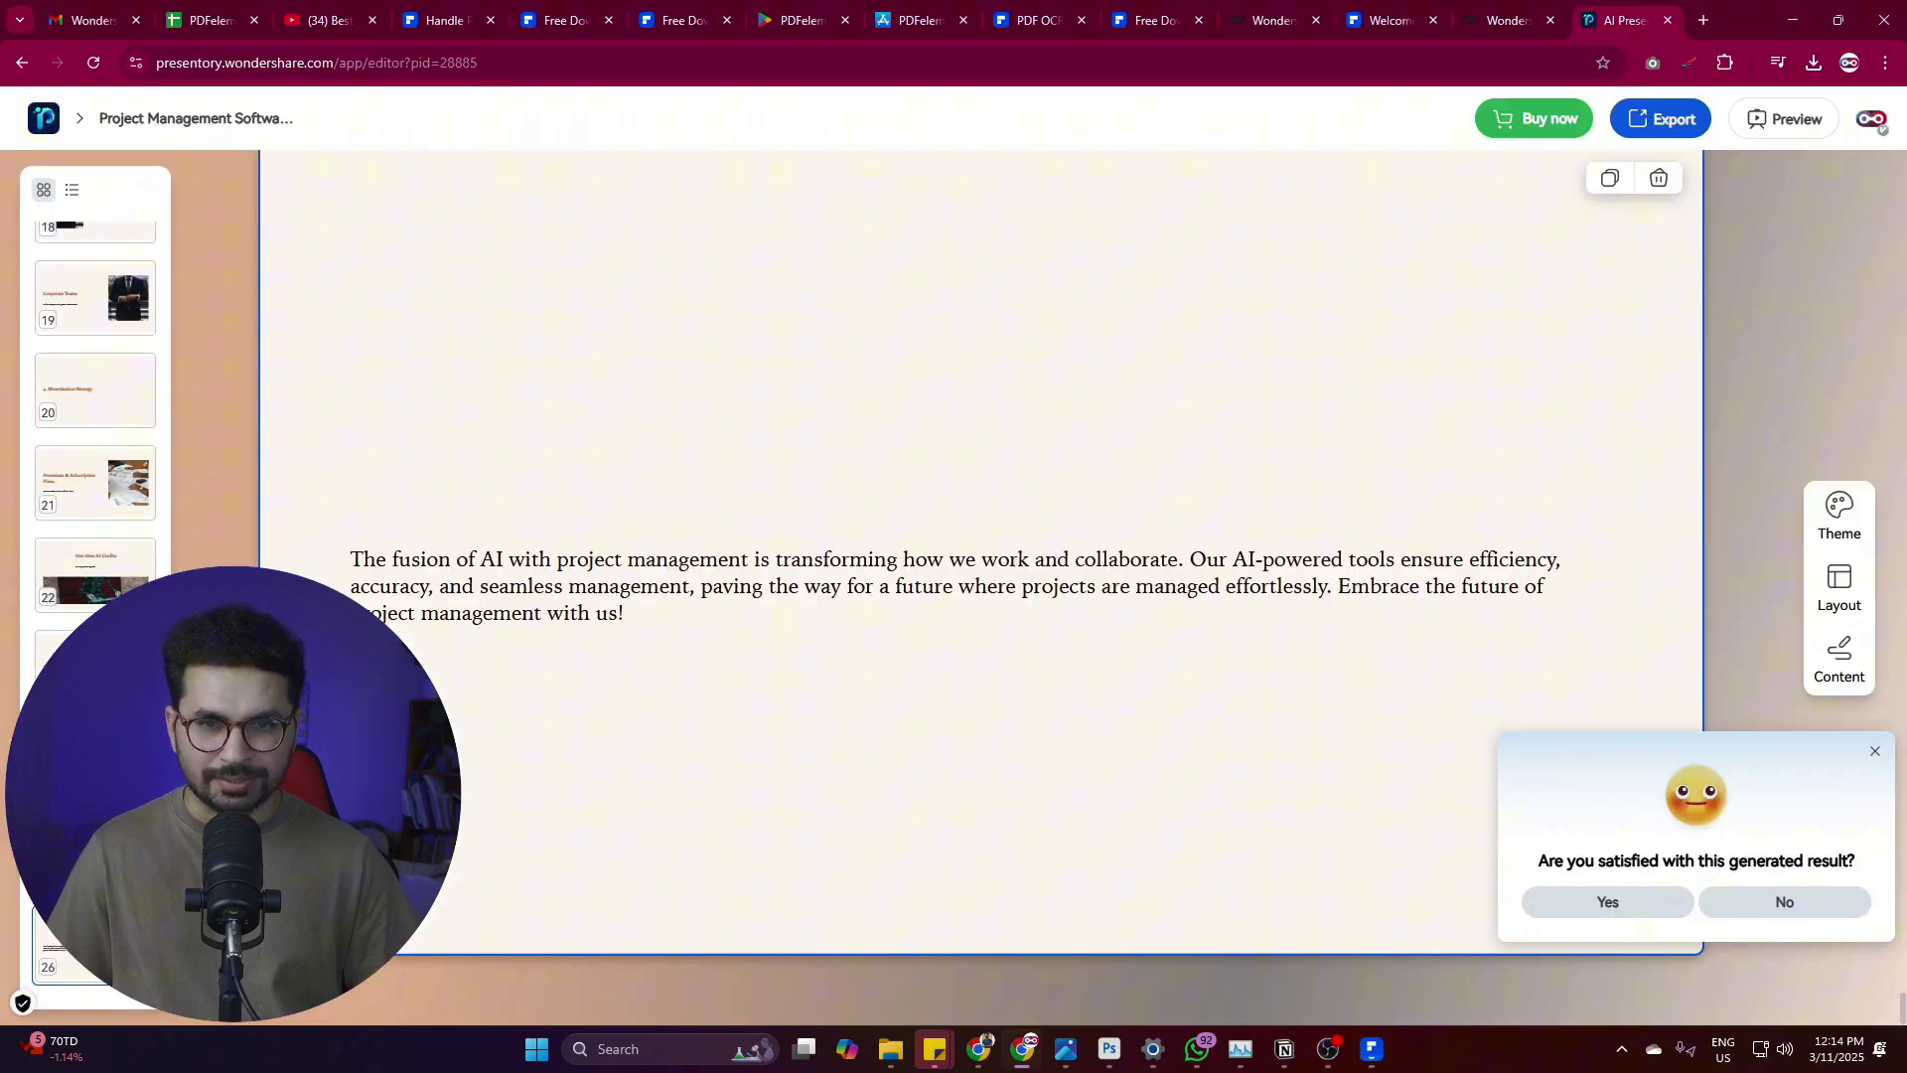
pyautogui.scroll(5, 94, 448)
# - Jump to slide 16, Infrastructure & Scaling, then review down to Freemium & Subscription Plans
pyautogui.click(95, 517)
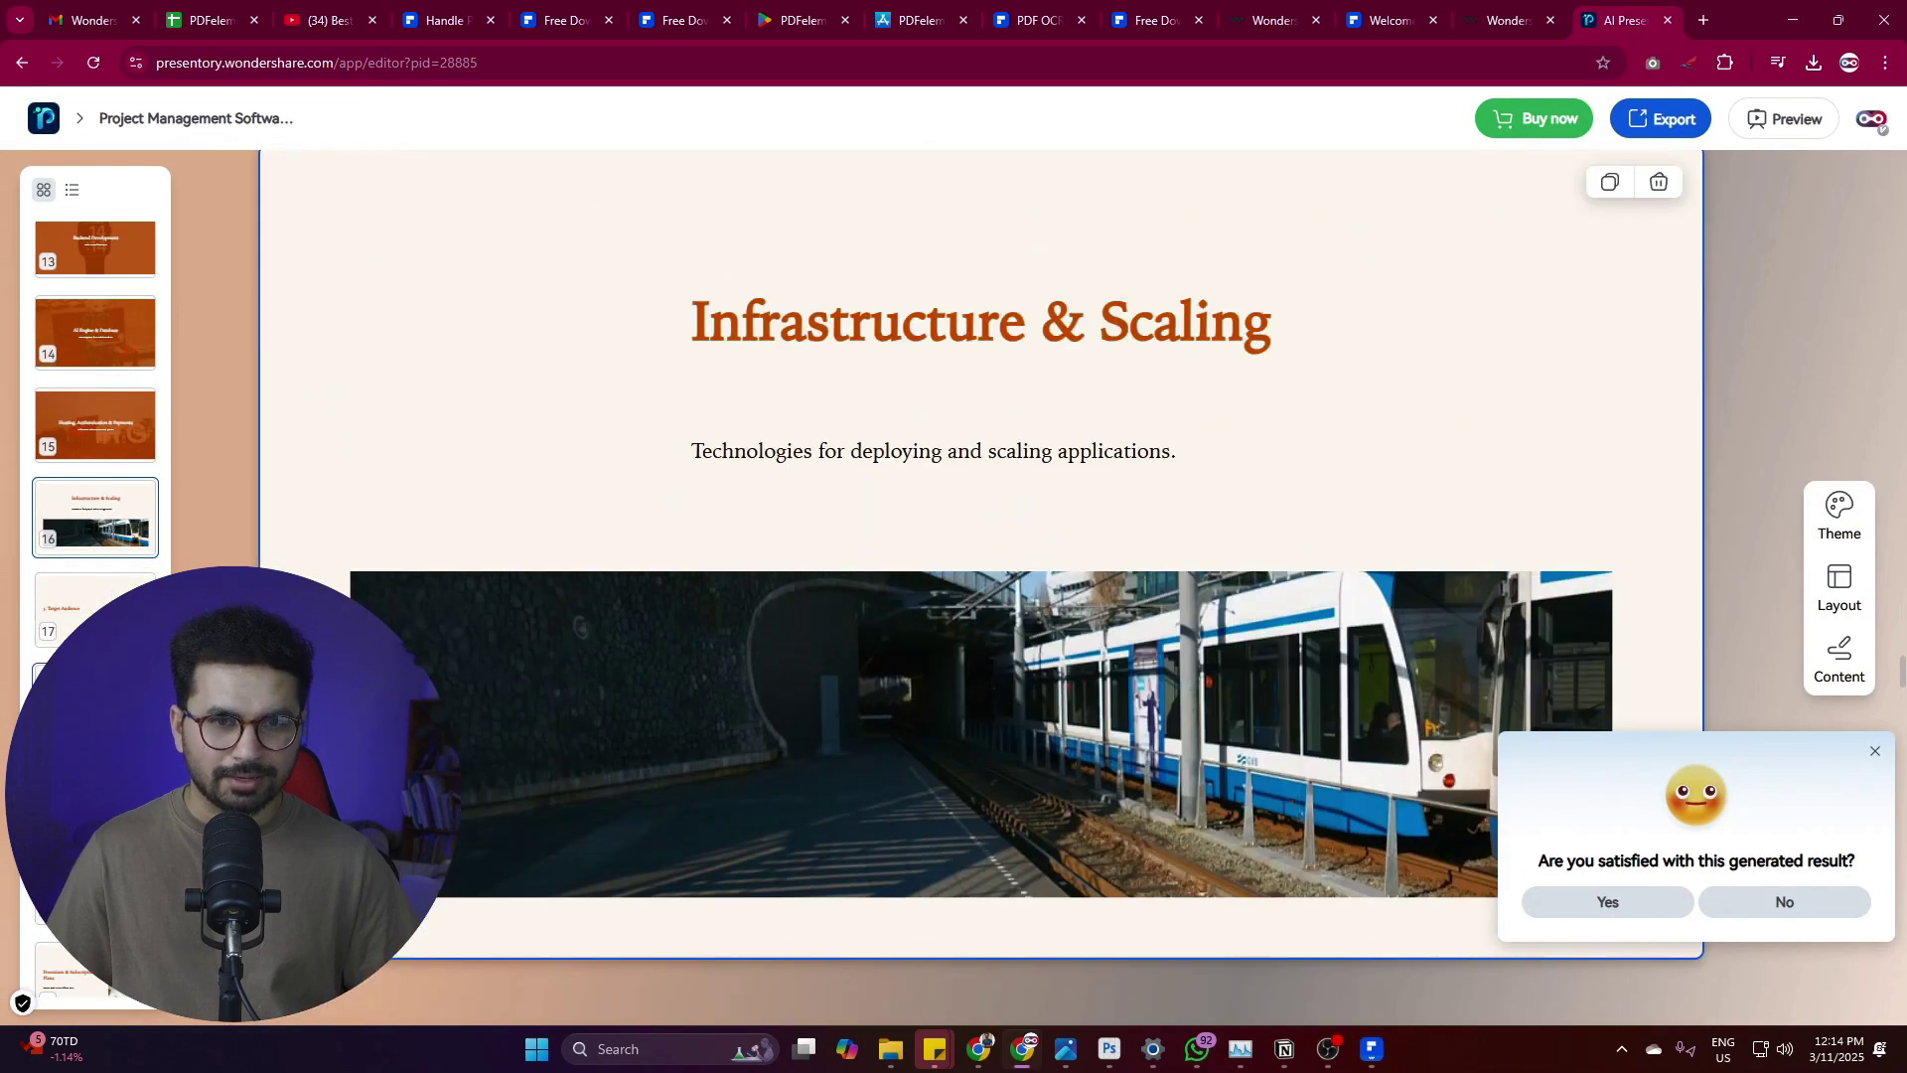
pyautogui.scroll(-5, 980, 551)
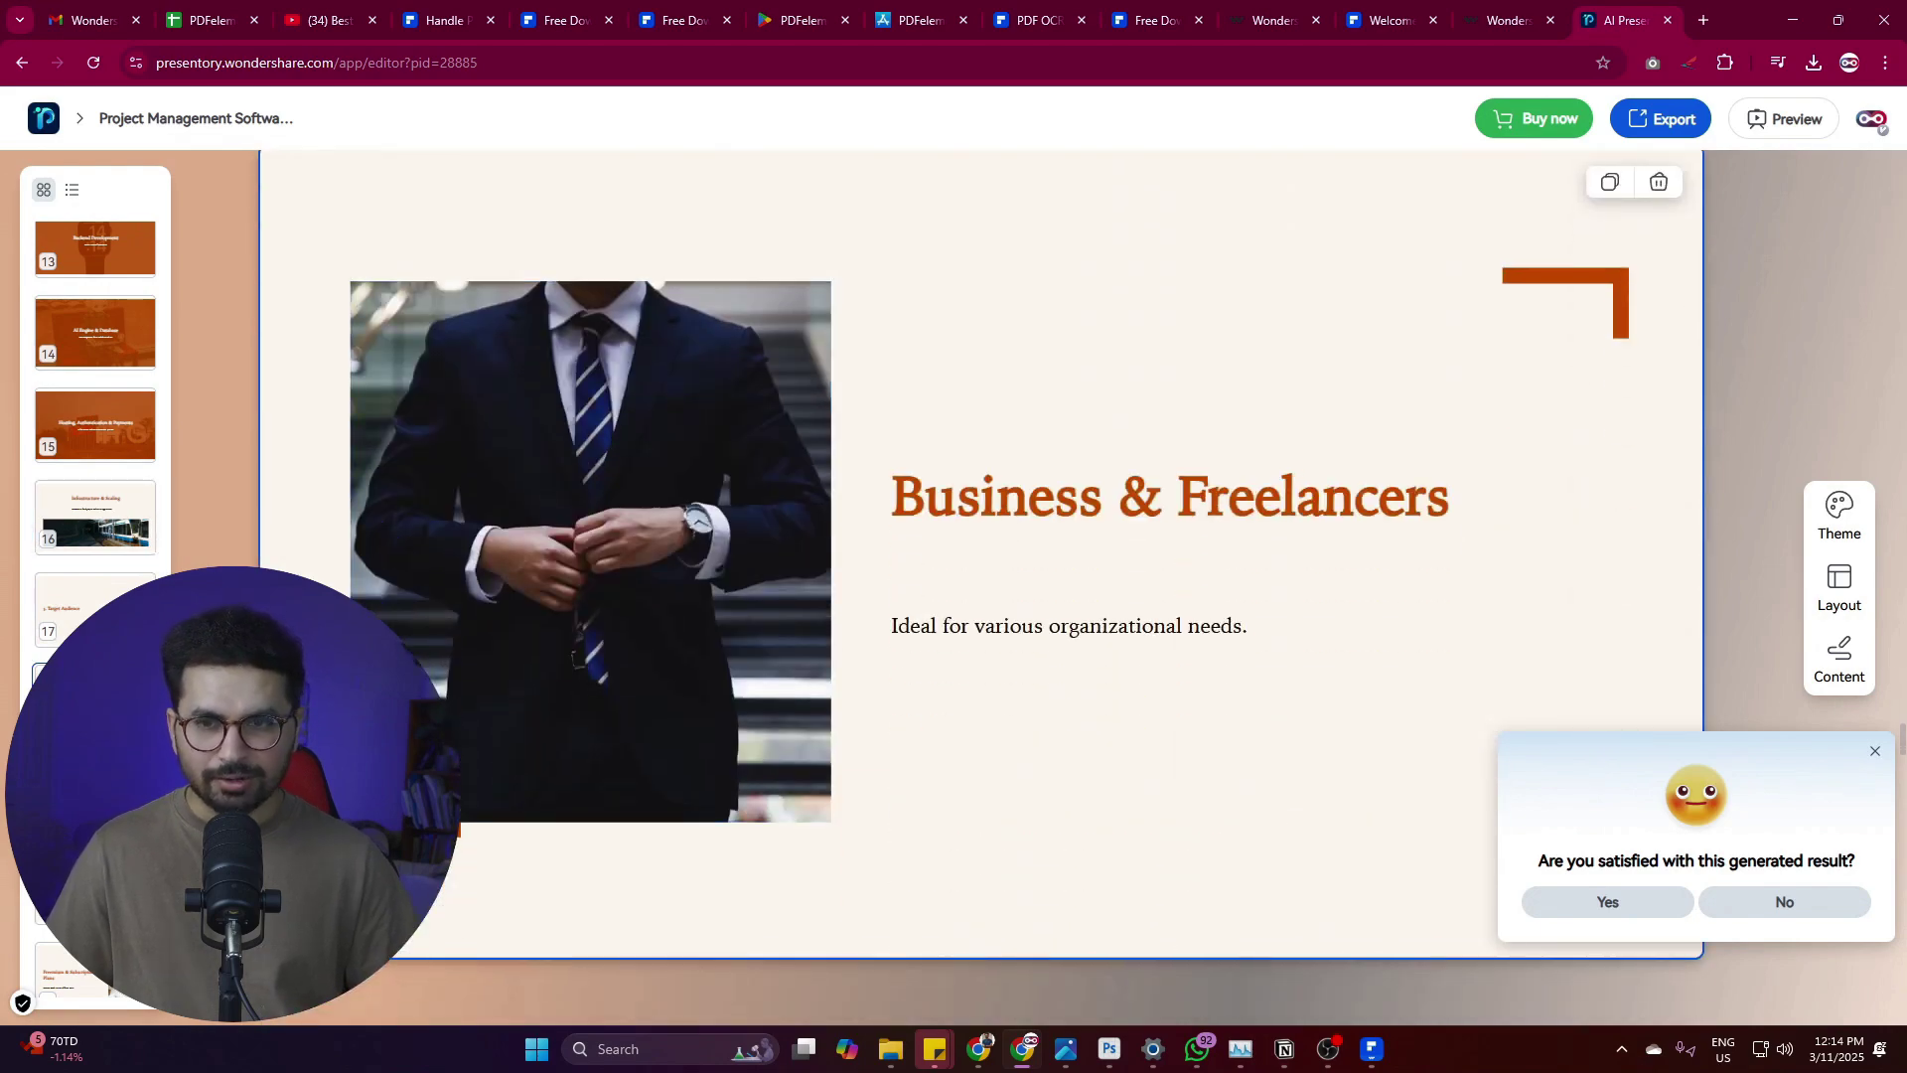
pyautogui.scroll(-5, 981, 566)
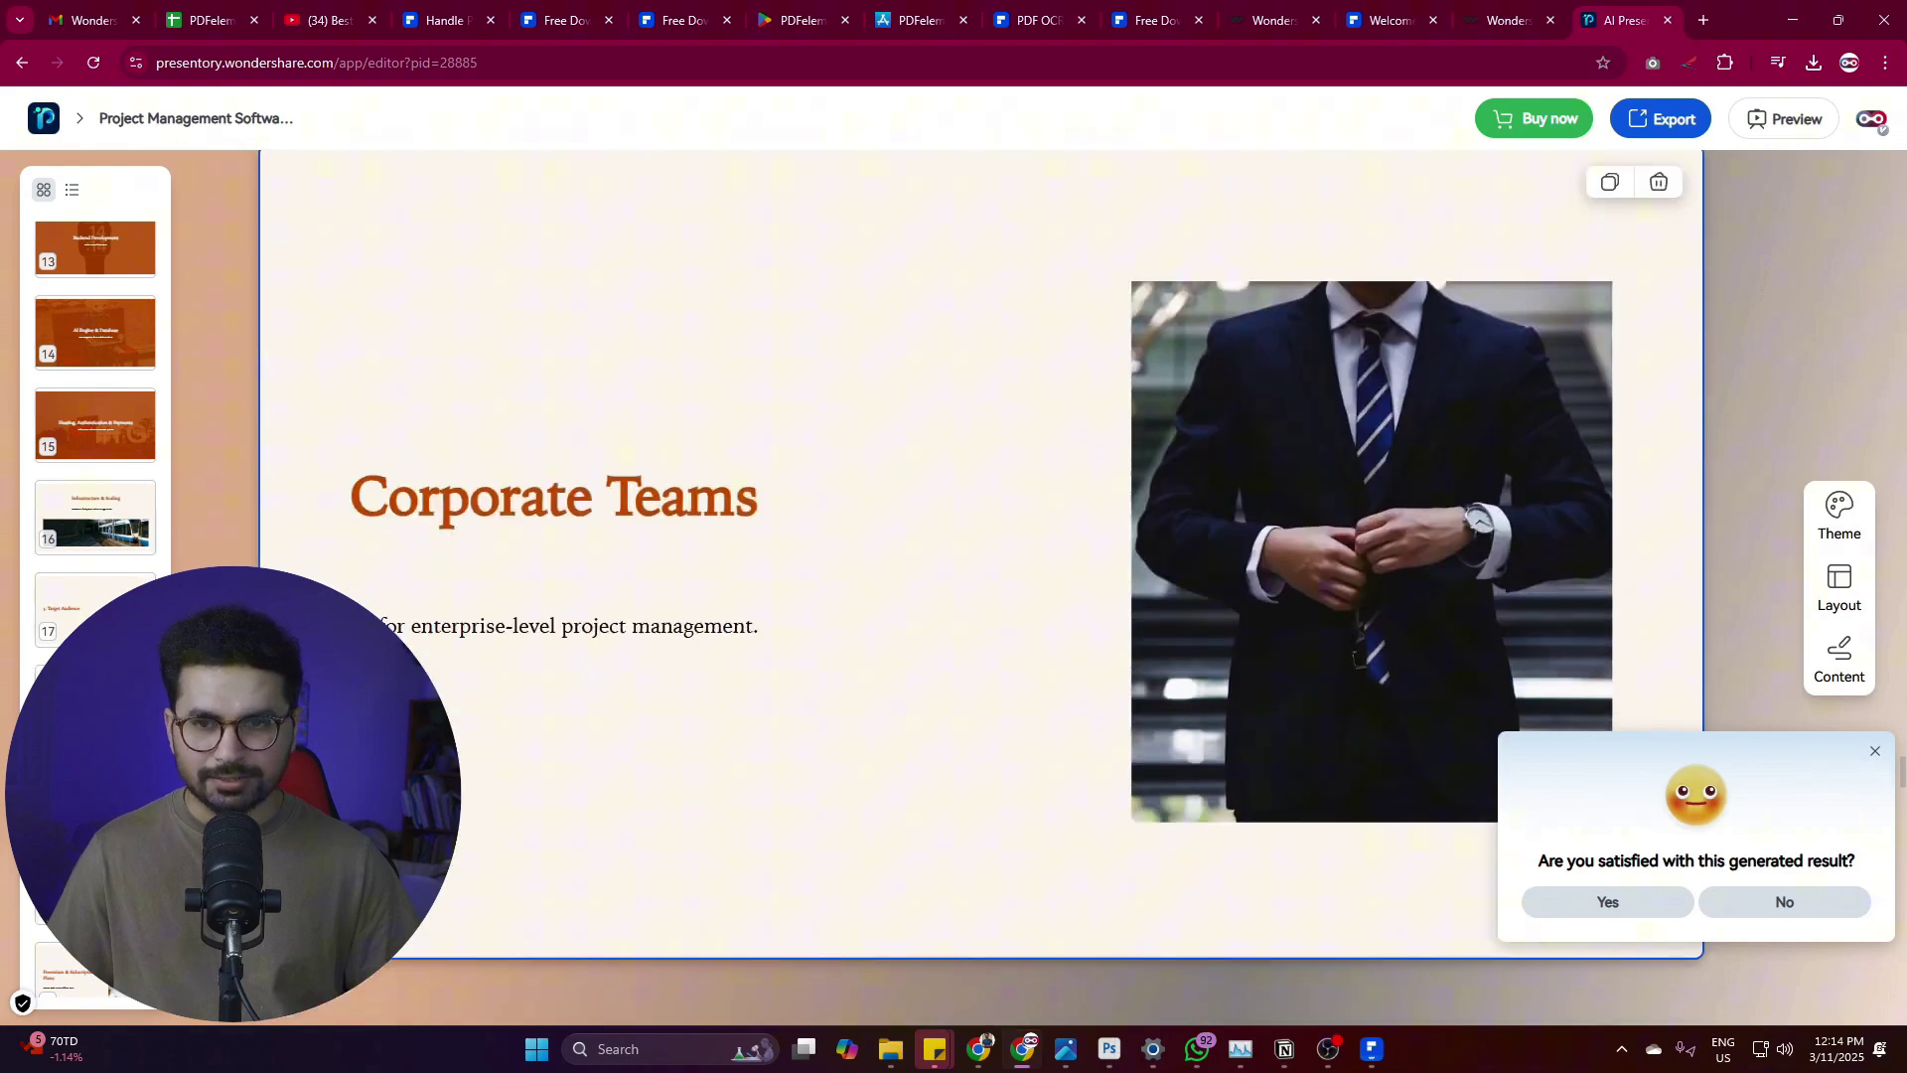
pyautogui.scroll(-10, 1117, 456)
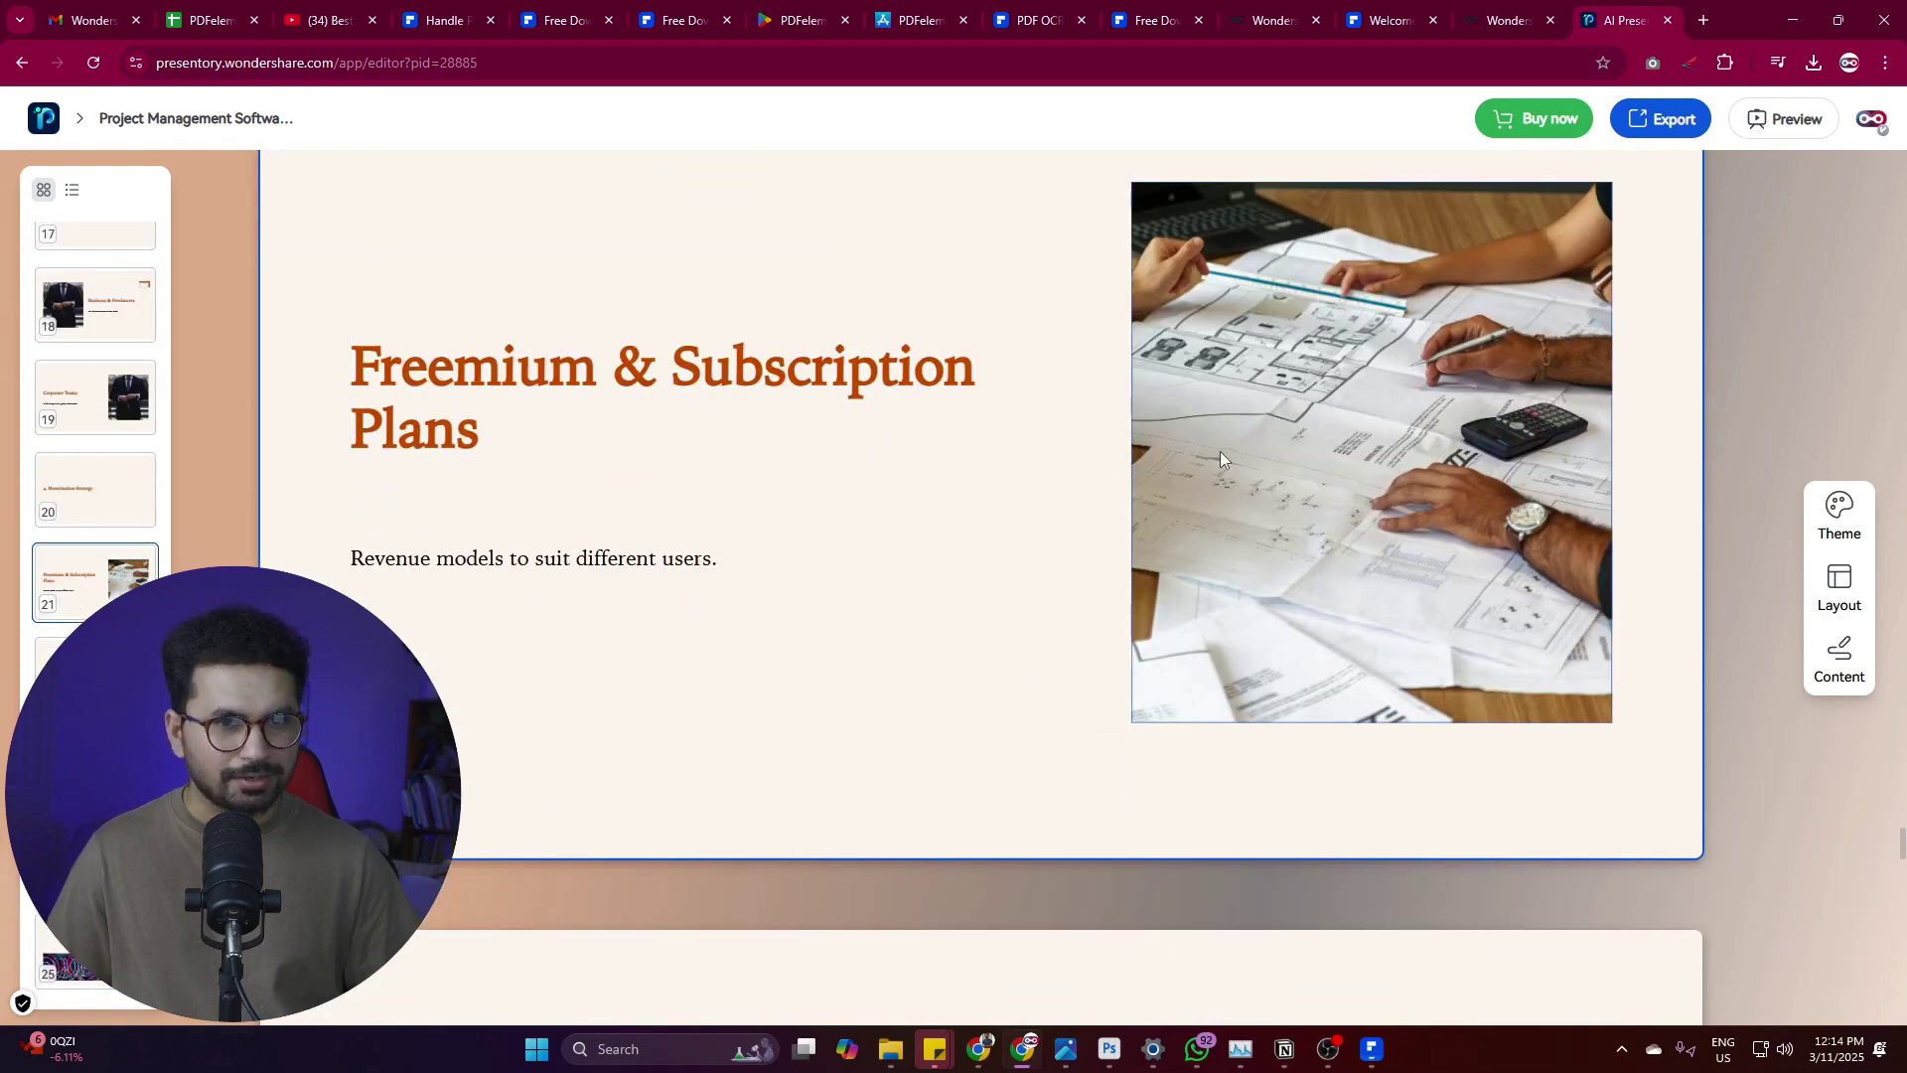